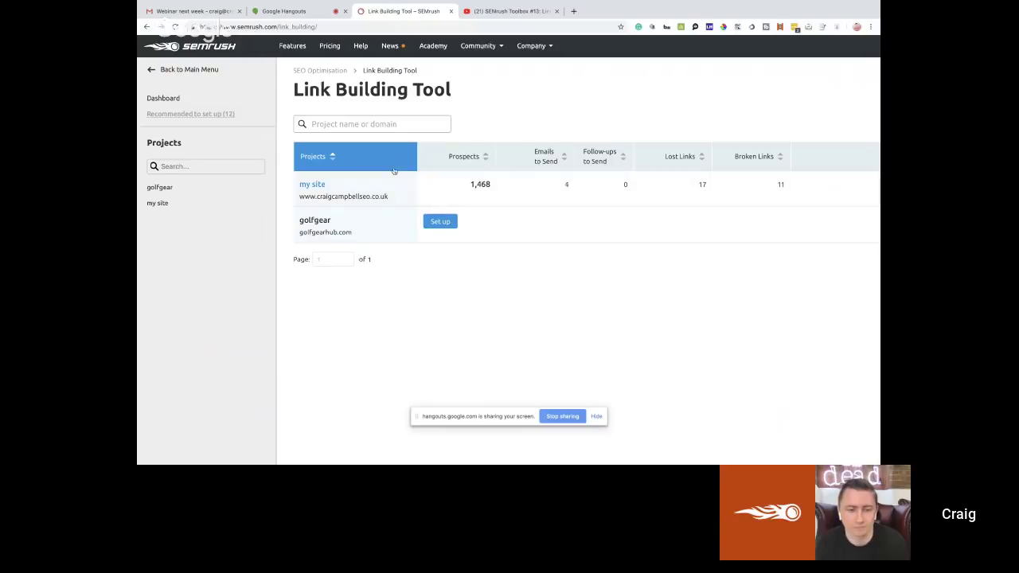
- Open the link building overview of the my site project so that the full page fits
left_click(318, 188)
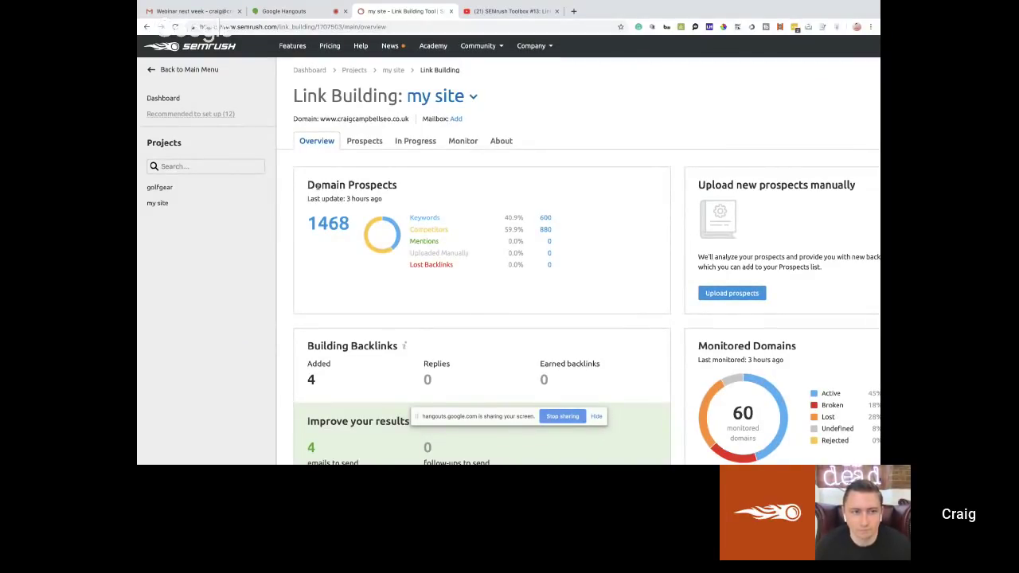
key("super+minus")
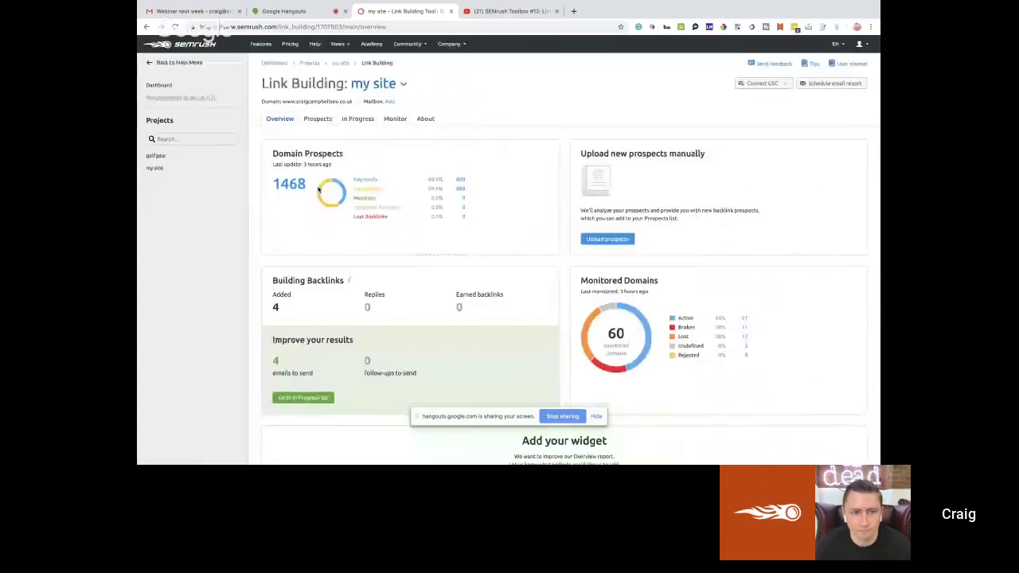
- Read the Link Building Tool user manual, including the import and Gmail limits, and close it again
left_click(853, 64)
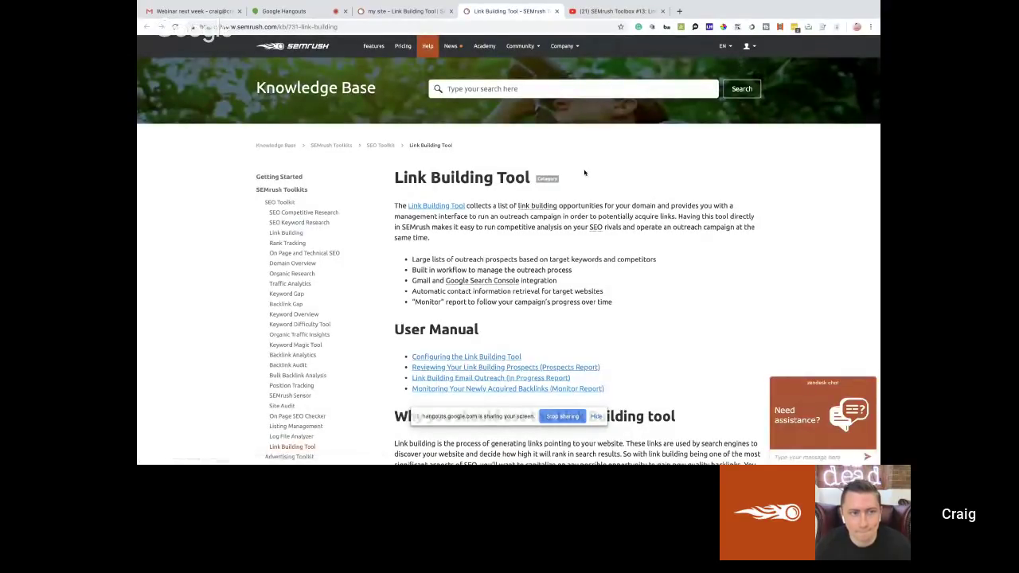
scroll(584, 172, "down", 5)
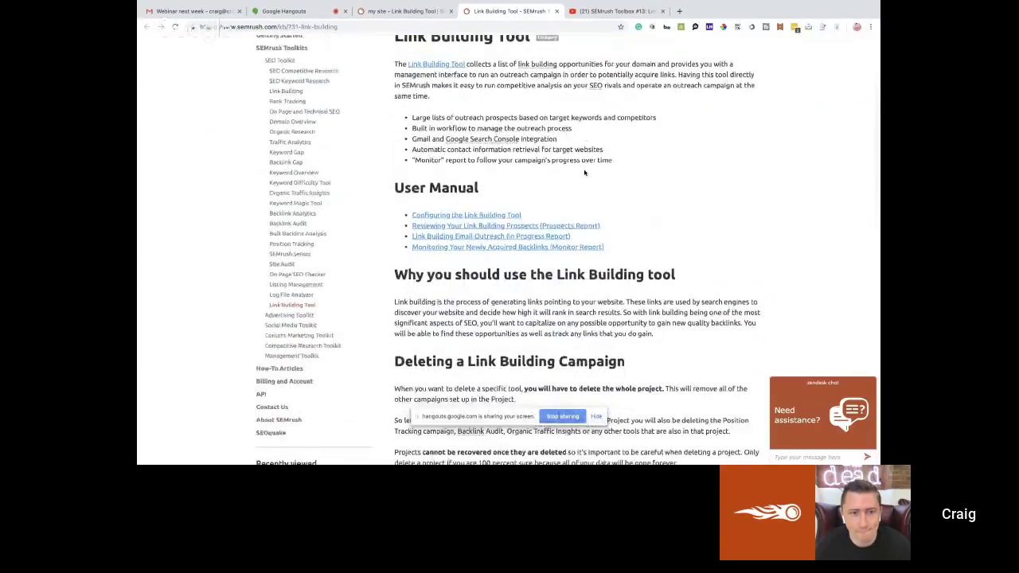
scroll(585, 172, "down", 5)
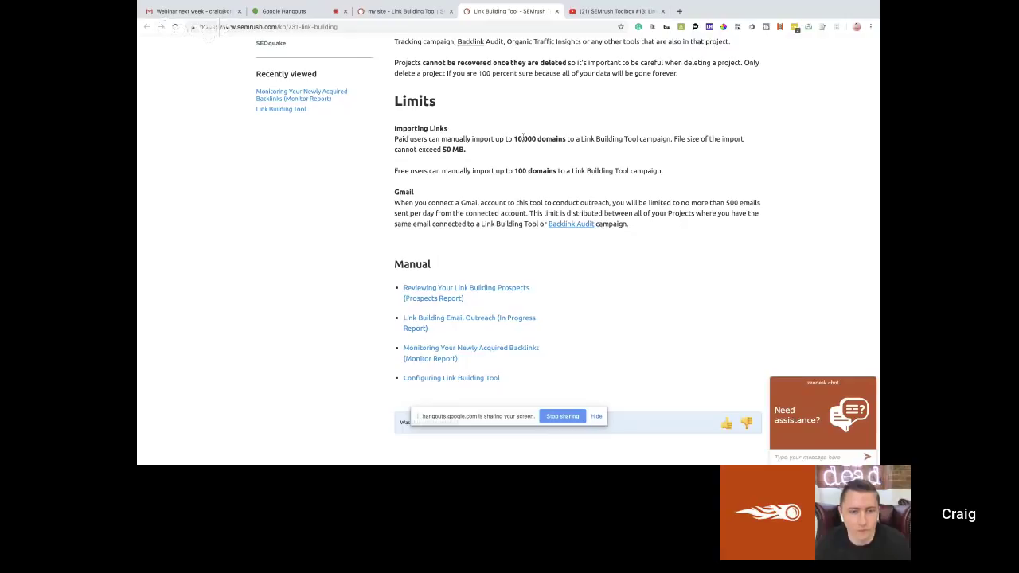
scroll(523, 136, "down", 3)
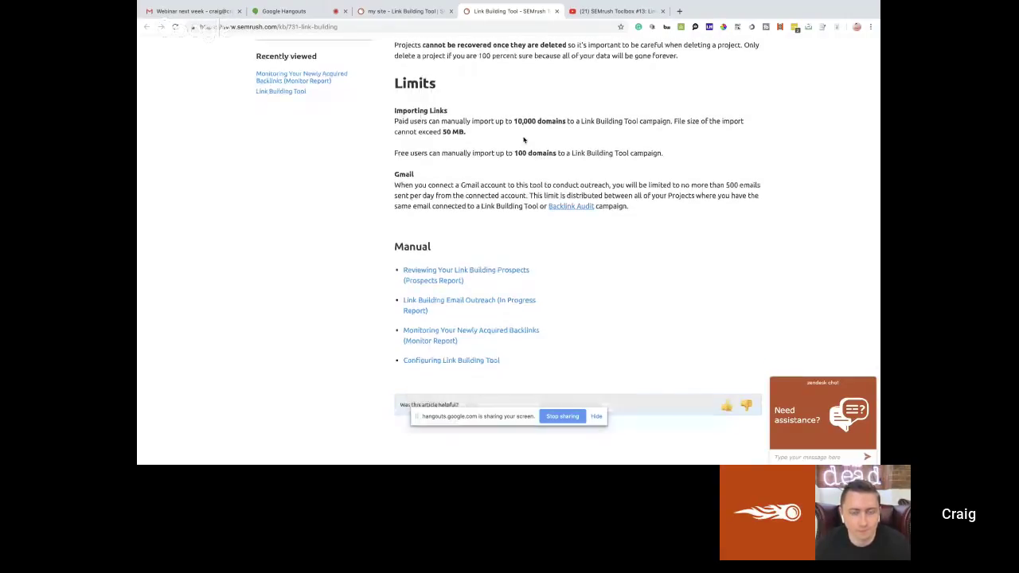
scroll(523, 140, "up", 3)
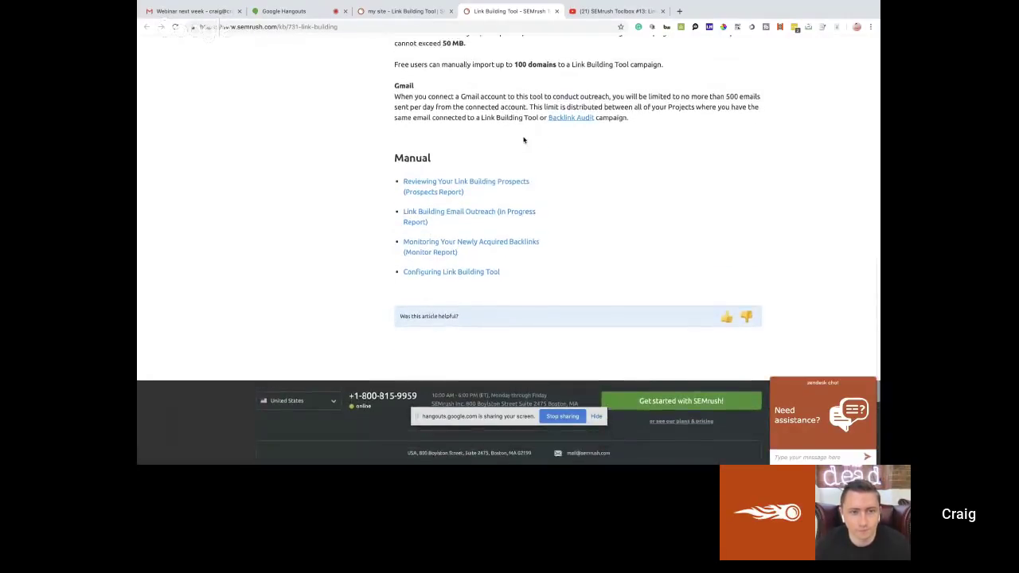
scroll(524, 139, "up", 7)
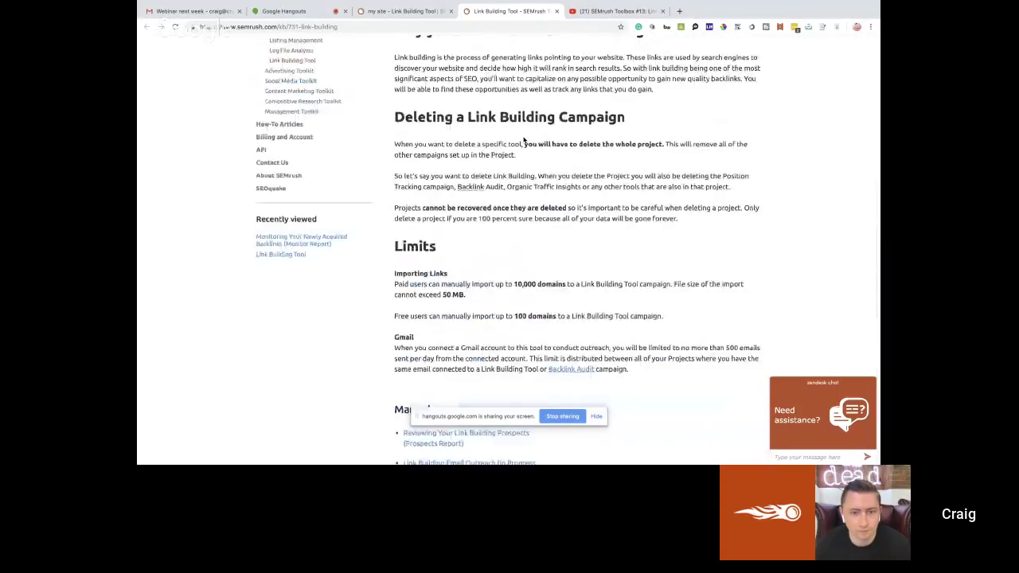
scroll(523, 140, "up", 1)
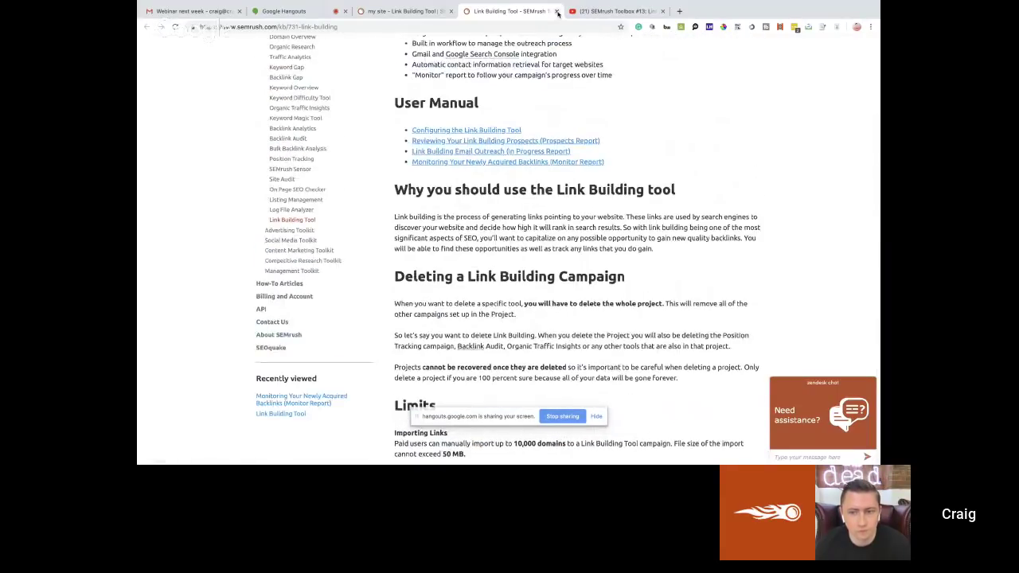
left_click(557, 11)
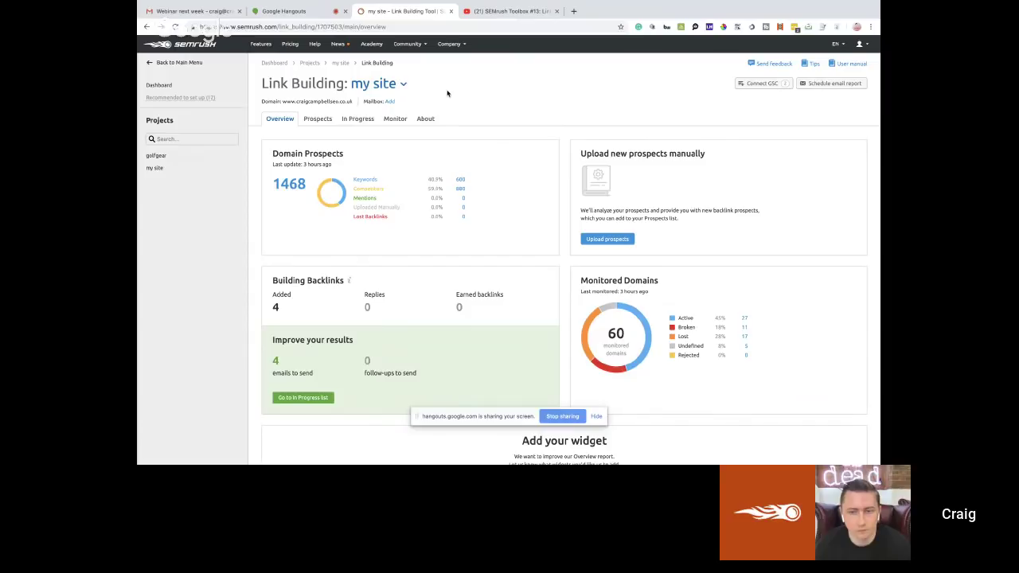
- Open the form for adding a Google Search Console property and review its shared properties and setup instructions
left_click(756, 85)
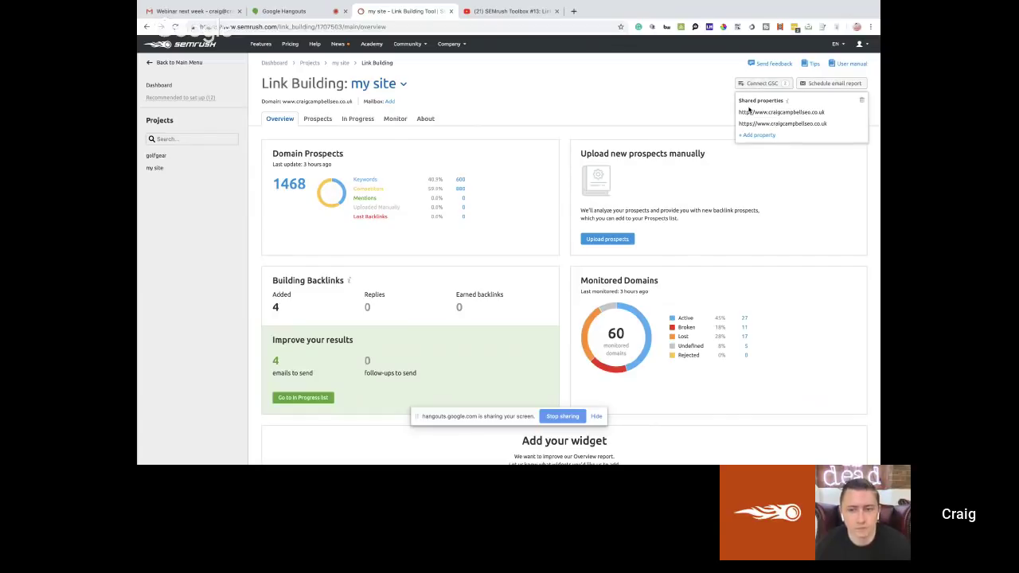
left_click(754, 136)
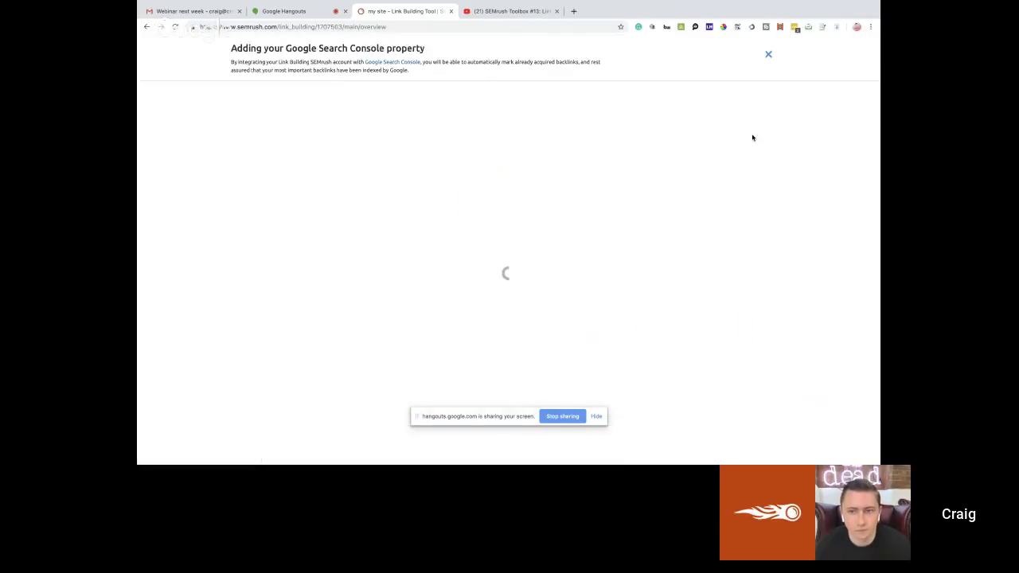
scroll(642, 191, "up", 3)
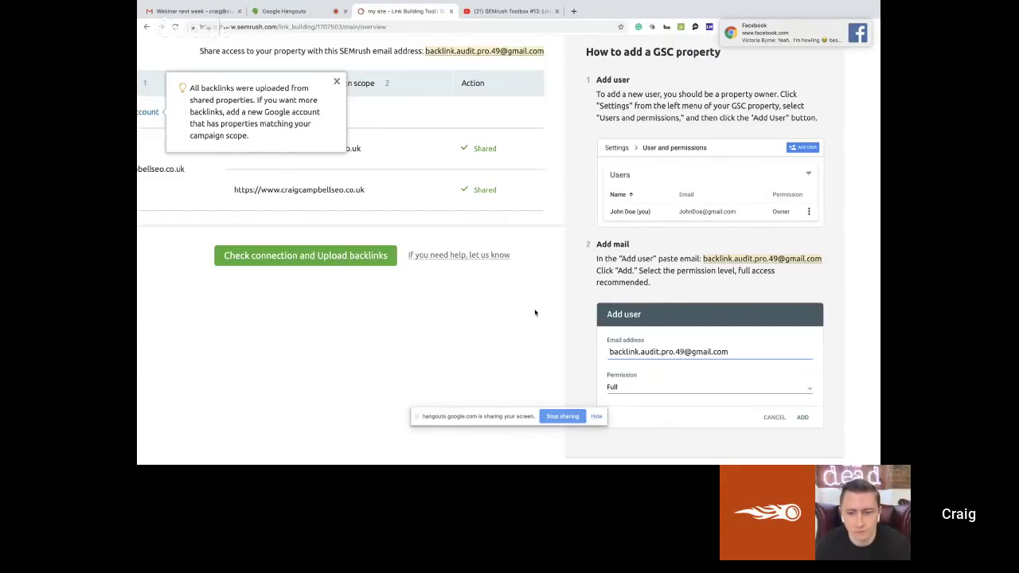
key("super+0")
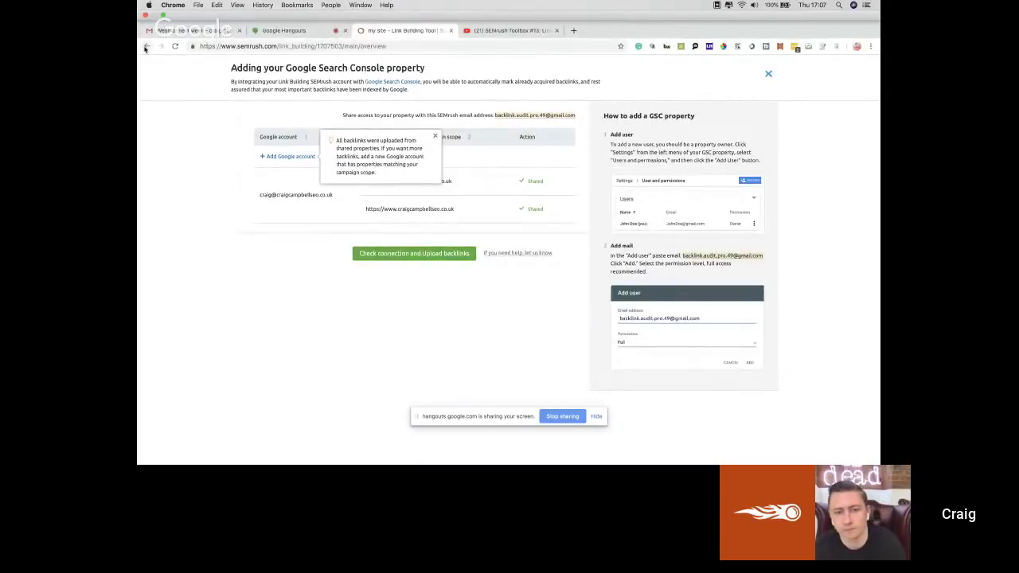
- Return to the my site link building overview and dismiss the Google Search Console setup page
left_click(146, 46)
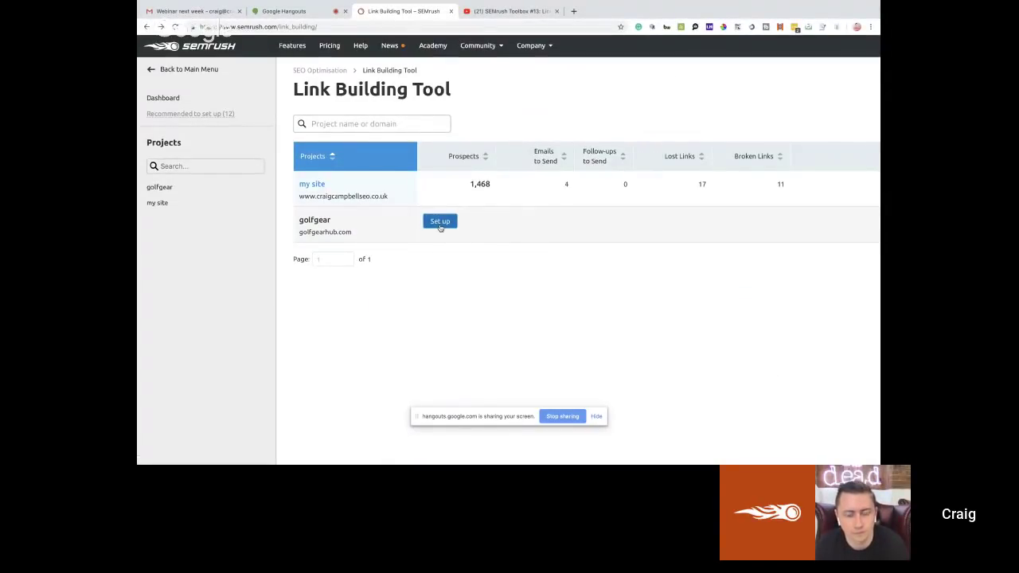
left_click(317, 186)
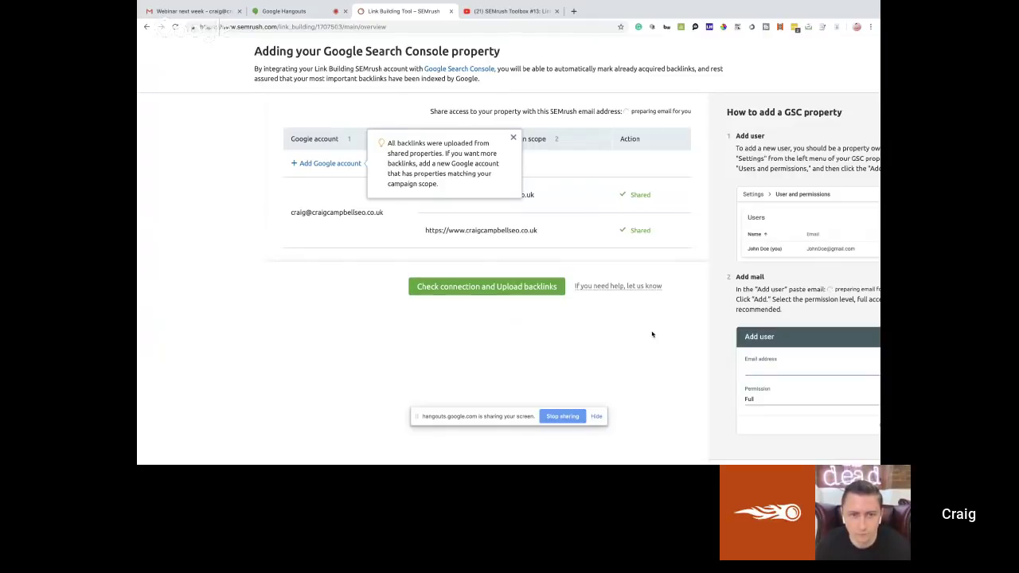
scroll(653, 335, "down", 3)
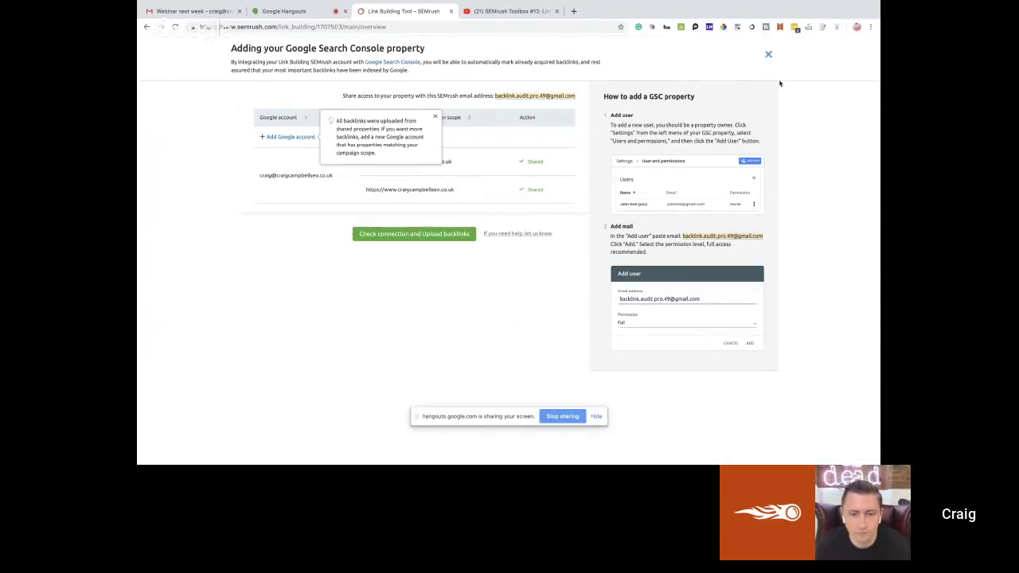
left_click(768, 54)
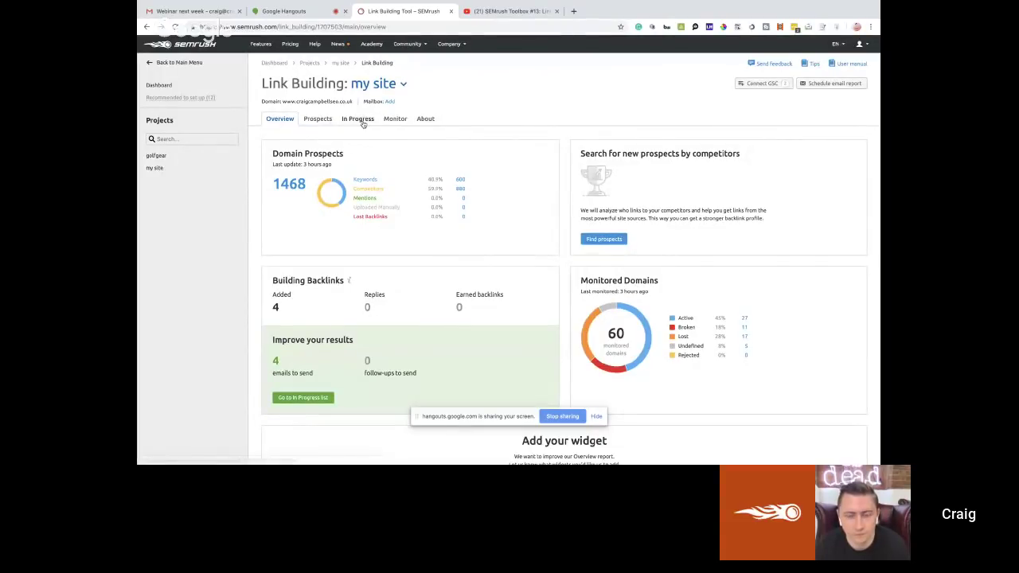
- Examine the email providers available for adding a mailbox to the project, and close the dialog without choosing one
scroll(390, 103, "up", 5)
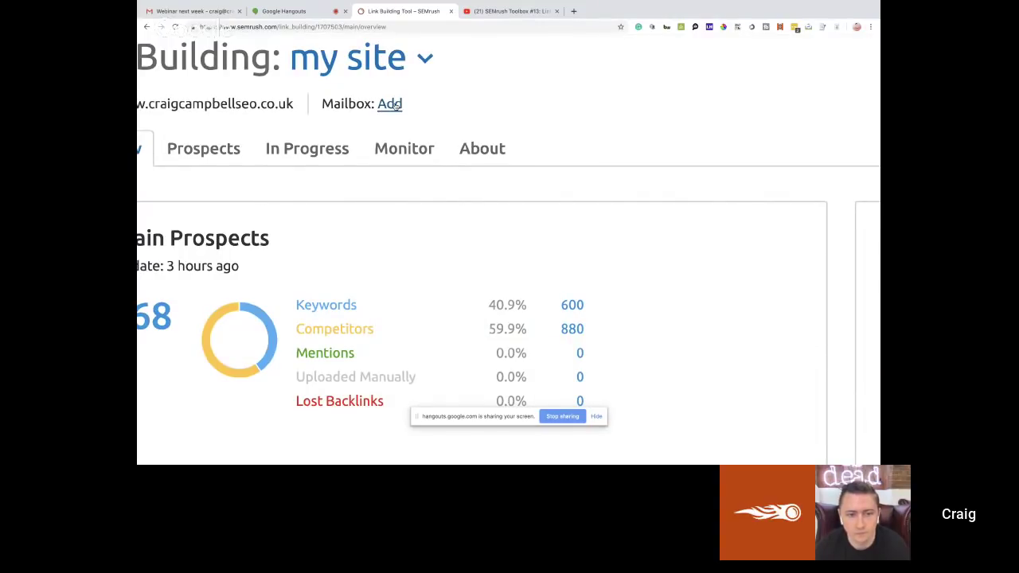
left_click(392, 104)
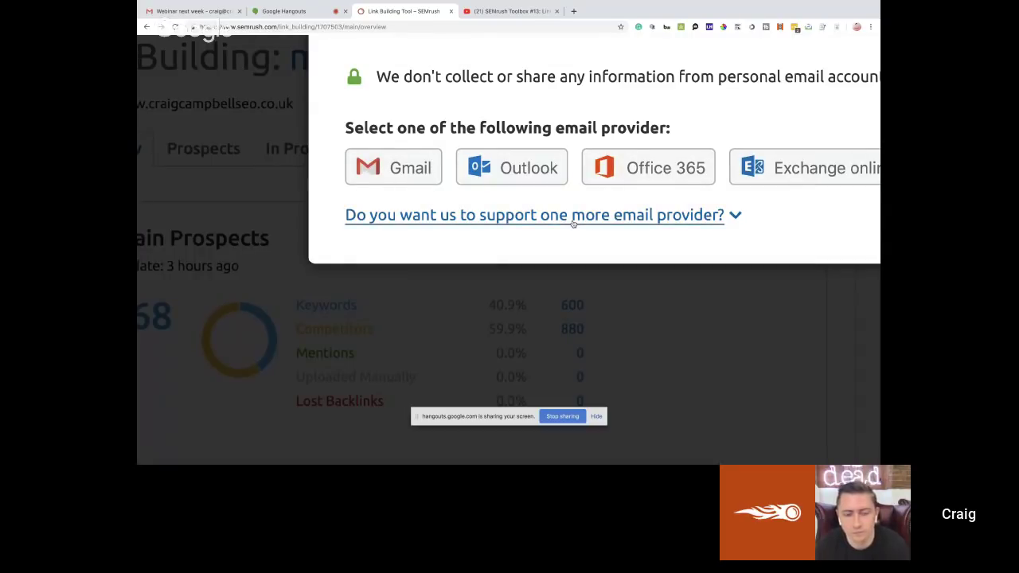
scroll(573, 224, "down", 5)
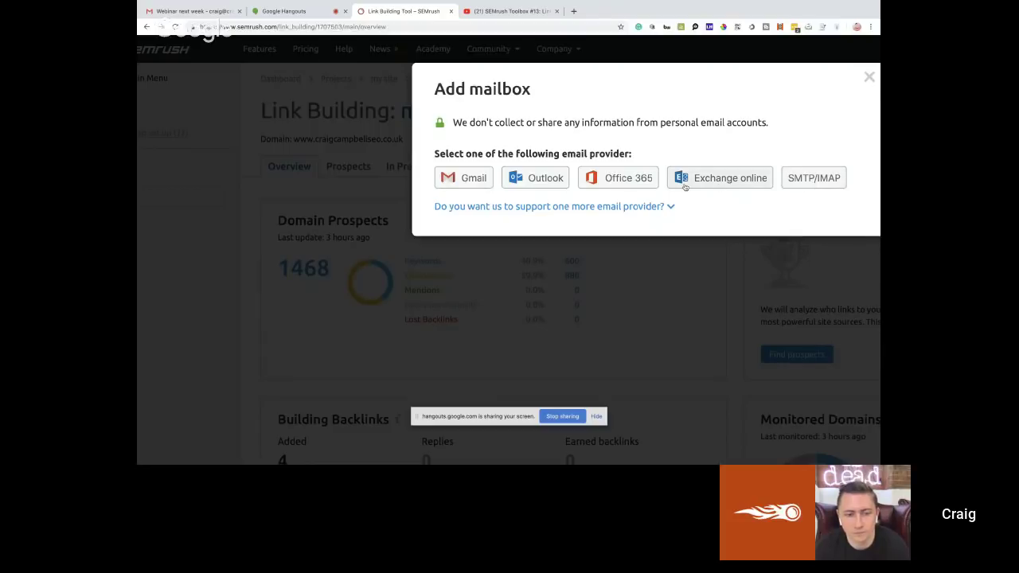
left_click(870, 78)
scroll(500, 124, "down", 3)
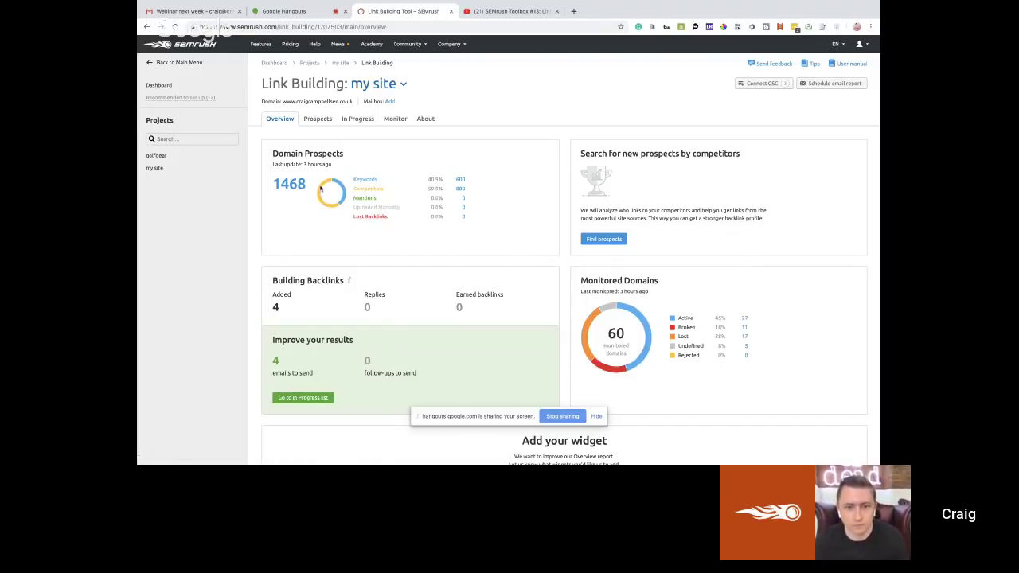
- Open the project's domain prospects and review its target keyword list, leaving the list without changes
left_click(318, 120)
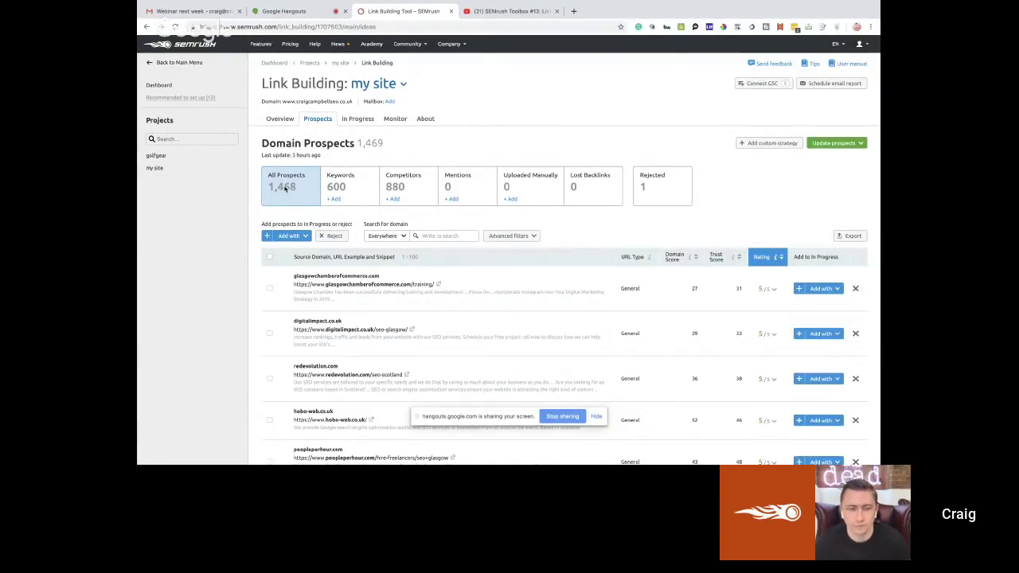
left_click(335, 199)
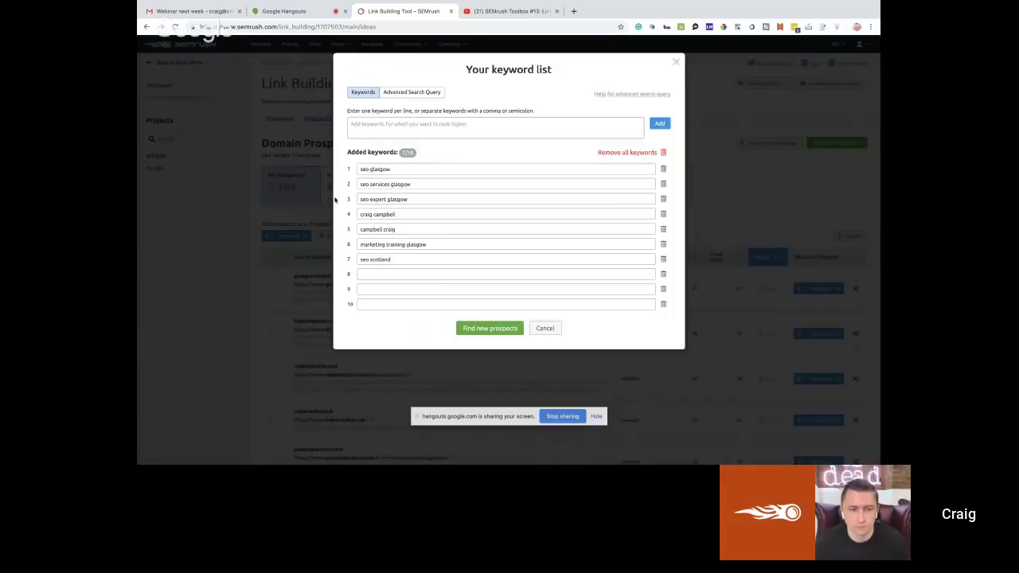
left_click(399, 274)
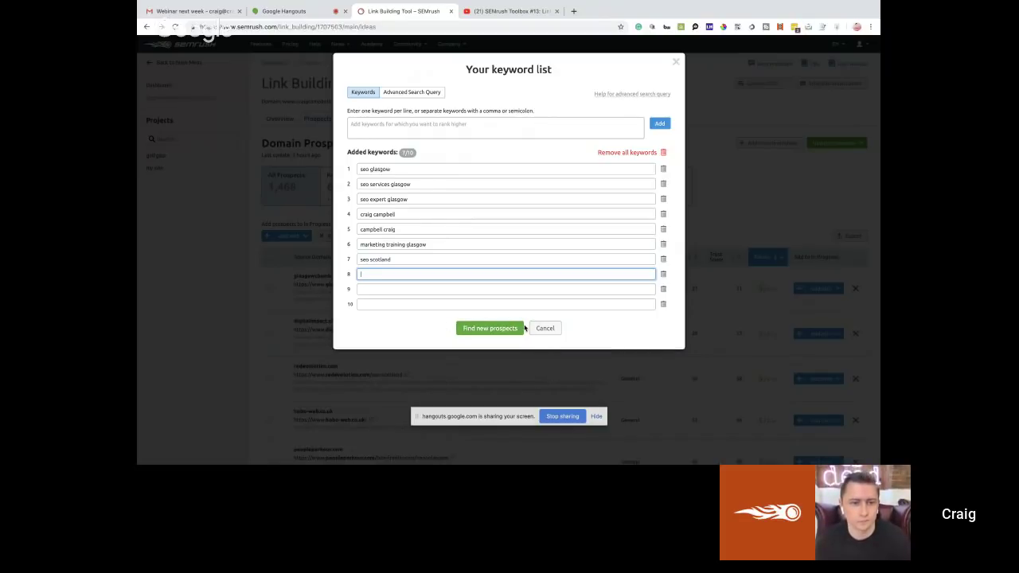
left_click(556, 330)
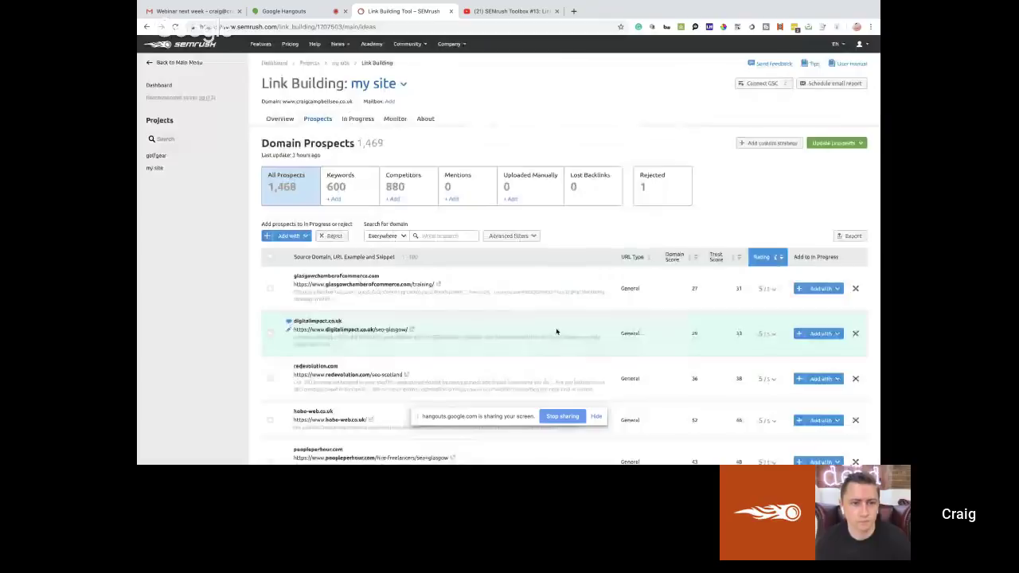
- Review the competitor list without changing it, and check the manually uploaded prospects before returning to all prospects
left_click(395, 199)
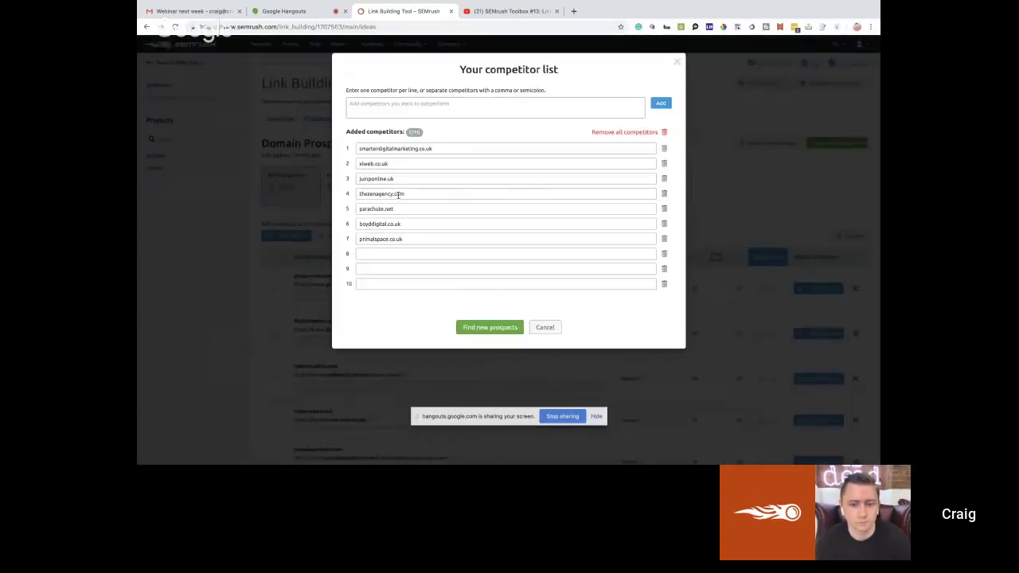
double_click(436, 147)
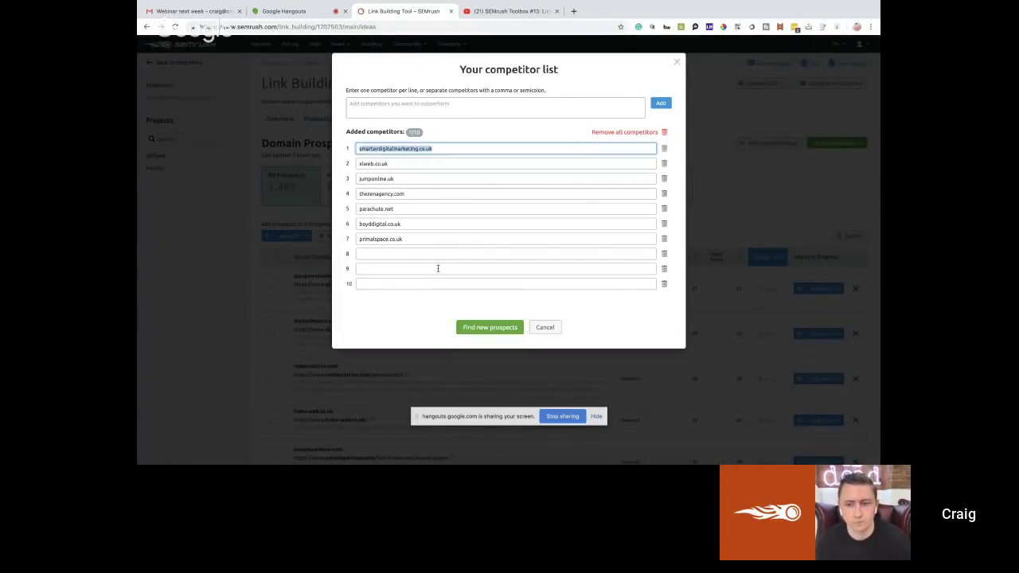
left_click(546, 332)
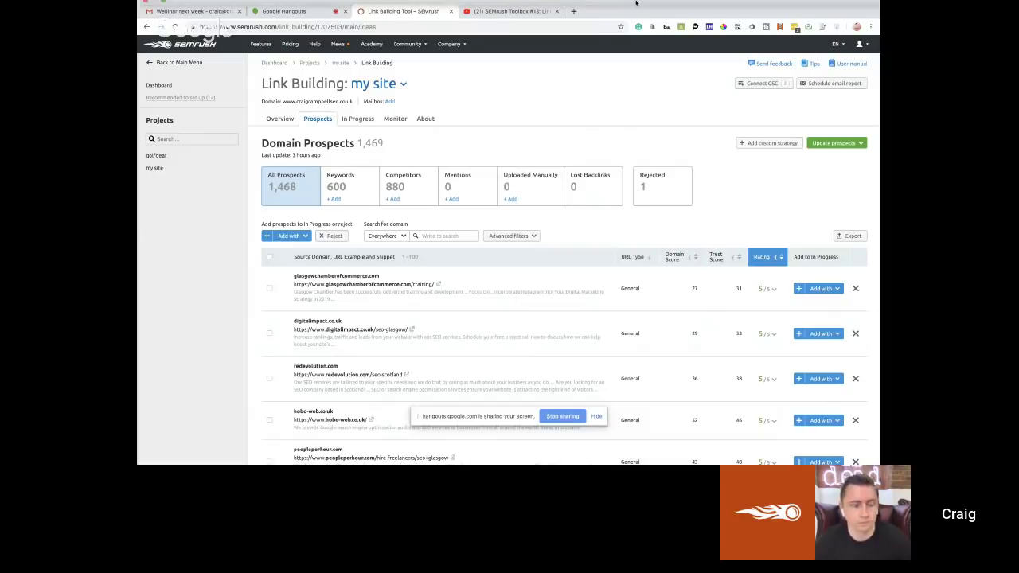
left_click(530, 194)
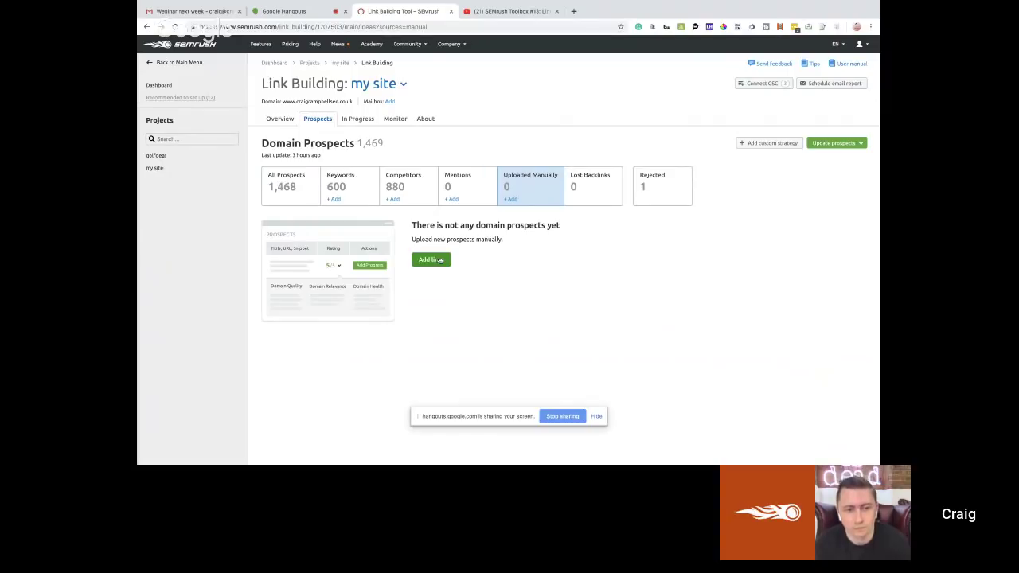
left_click(322, 123)
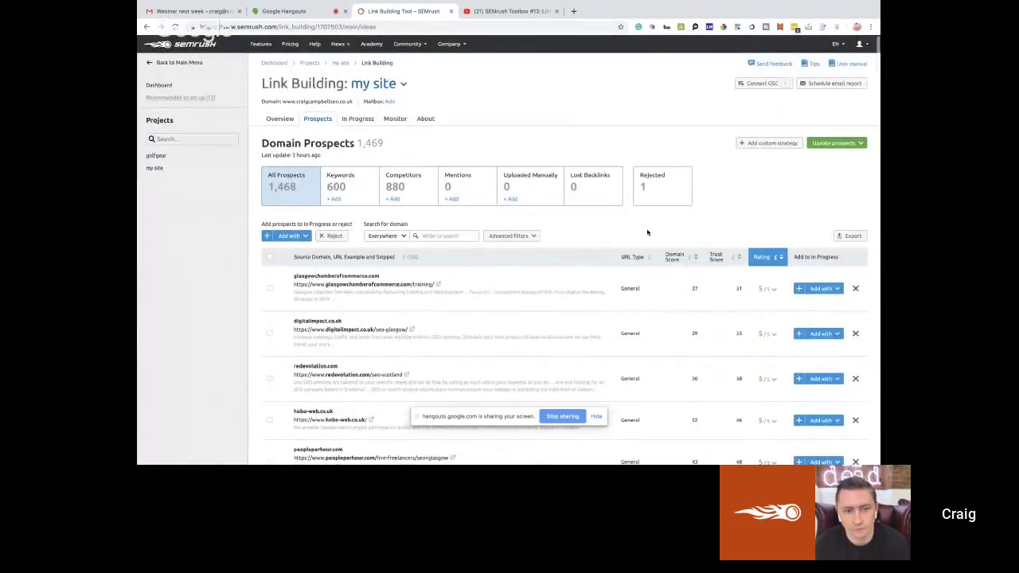
- Read the explanations of the Domain Score, Trust Score and Rating metrics in the prospects table
scroll(647, 232, "down", 3)
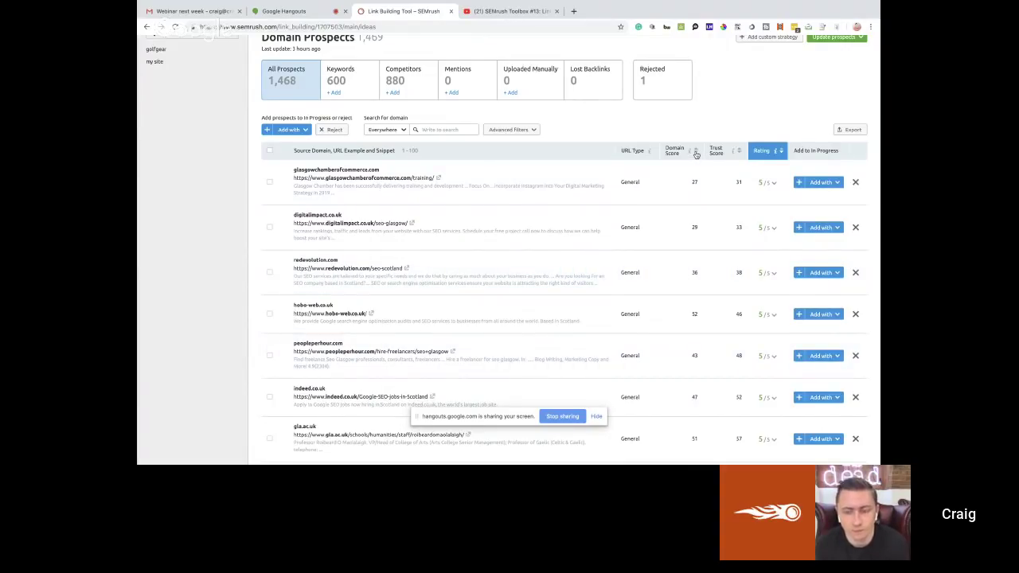
mouse_move(690, 154)
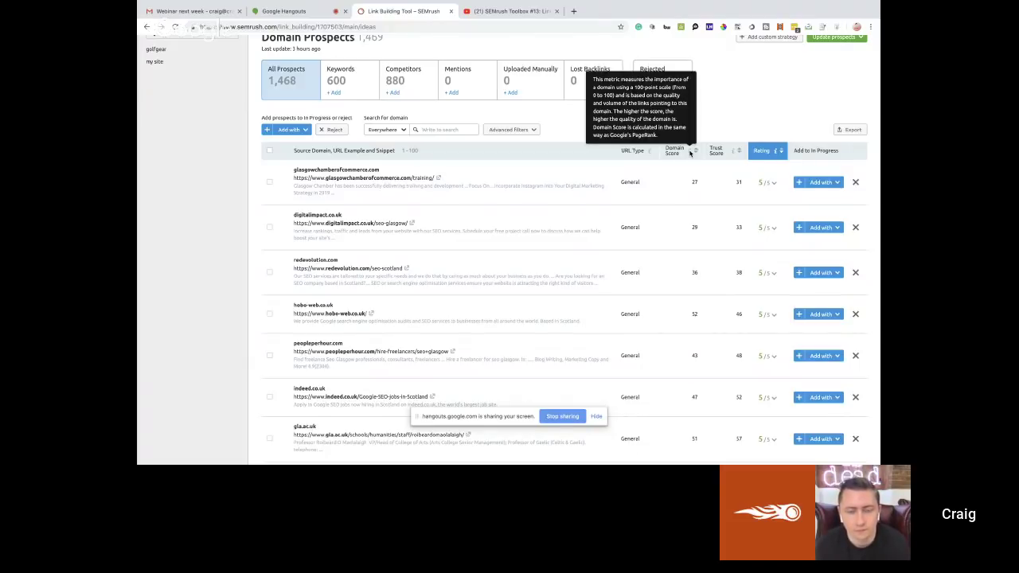
mouse_move(734, 154)
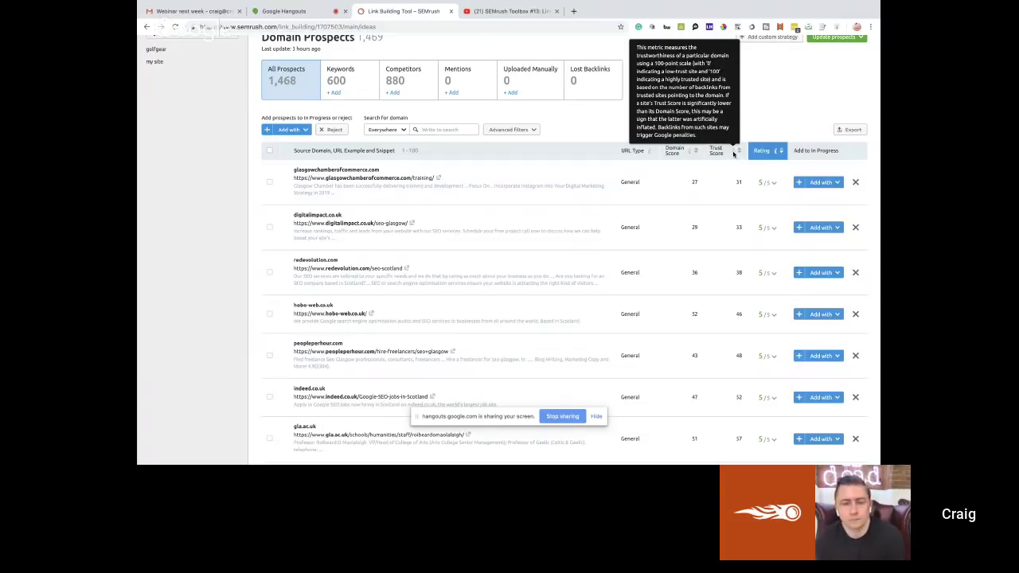
mouse_move(775, 154)
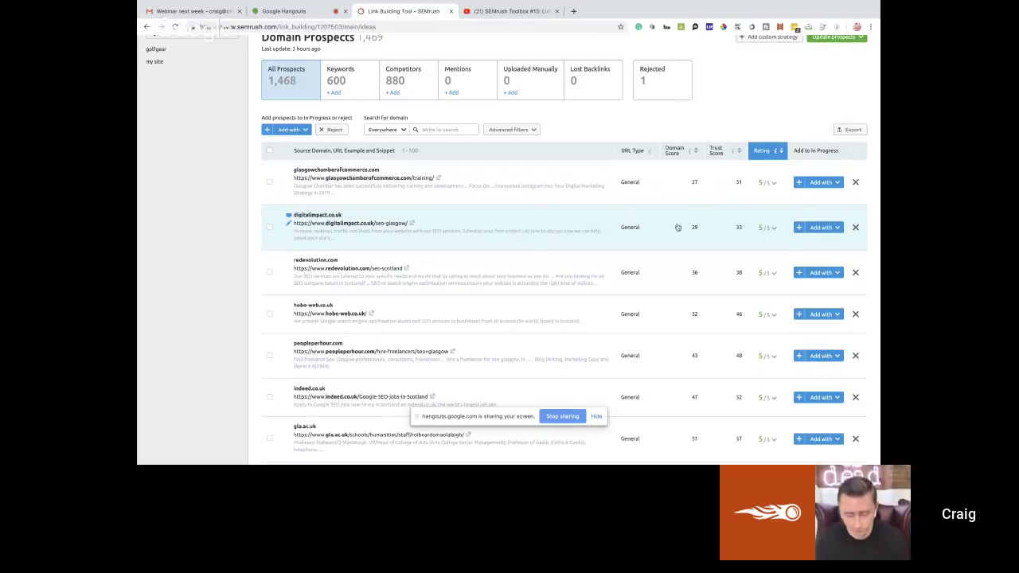
- Add digitalimpact.co.uk to In Progress with the Guest post strategy, and view the strategies offered for glasgowchamberofcommerce.com without choosing one
left_click(837, 228)
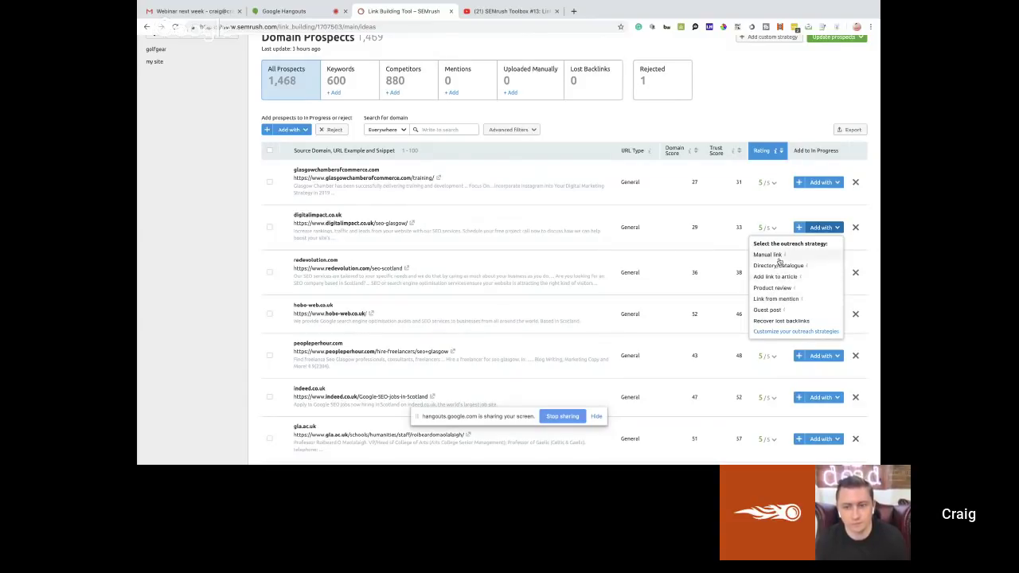
left_click(786, 310)
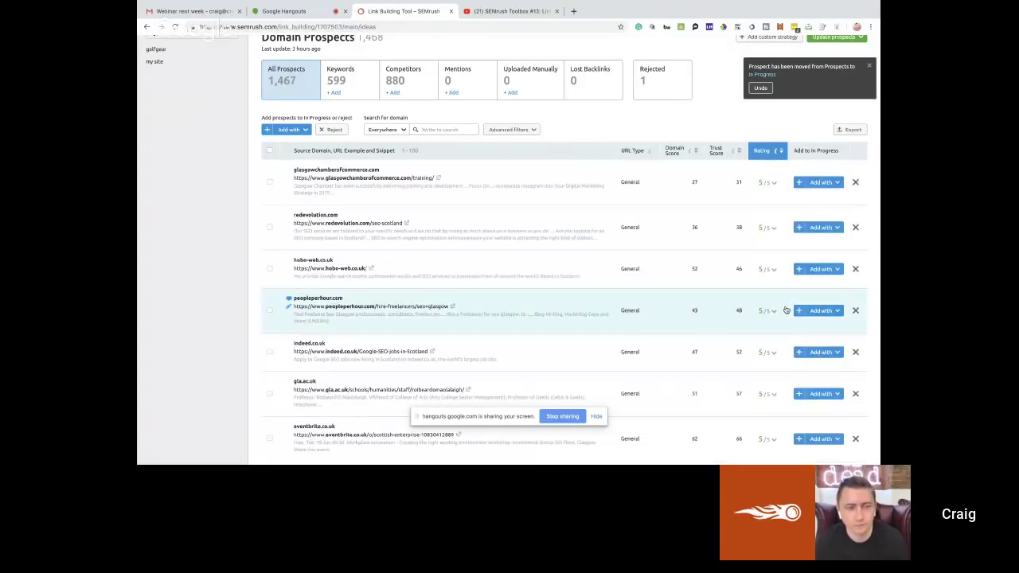
left_click(833, 185)
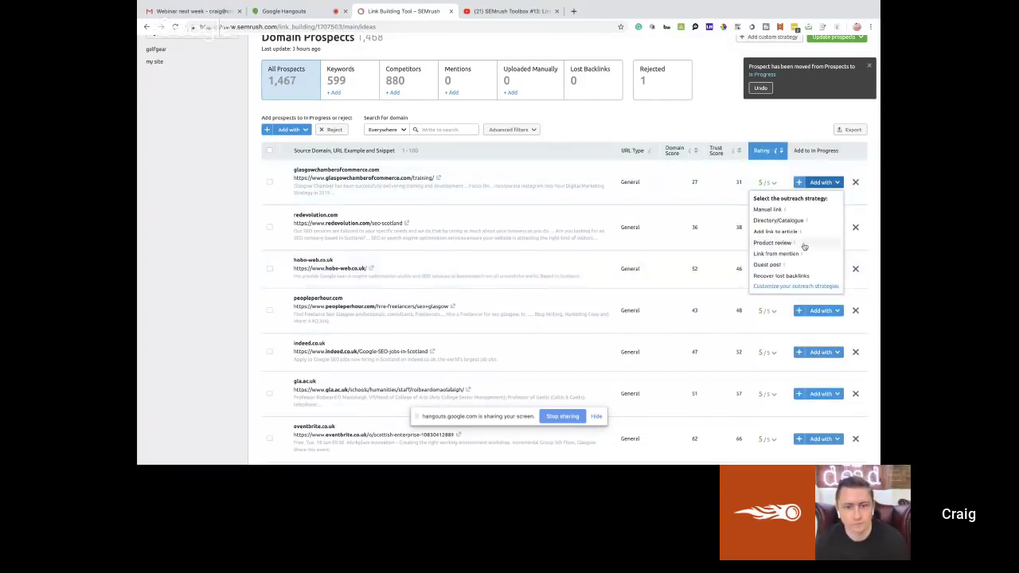
left_click(714, 114)
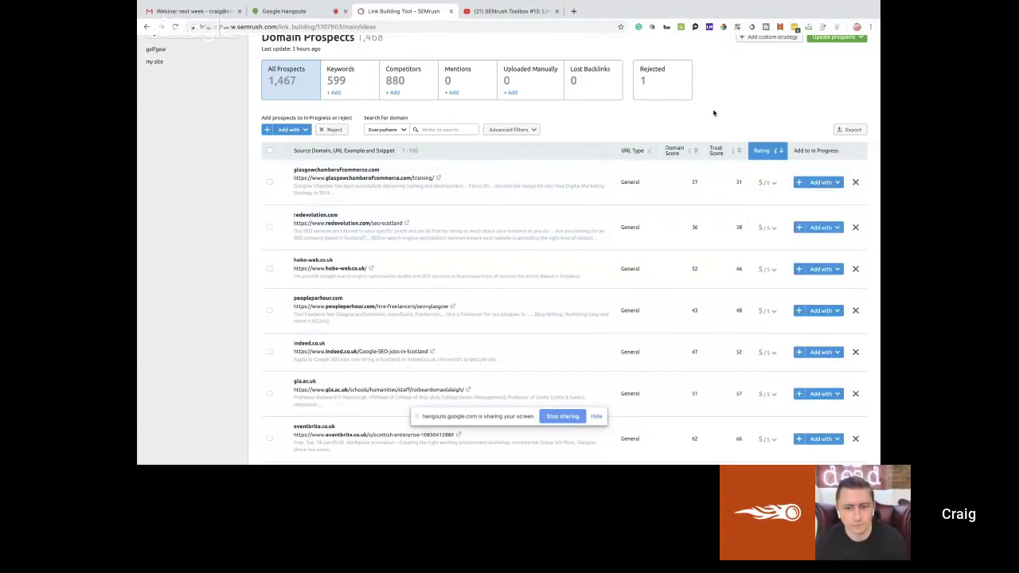
- Reject the redevolution.com prospect and give "Takes too much effort" as the reason
scroll(713, 114, "down", 5)
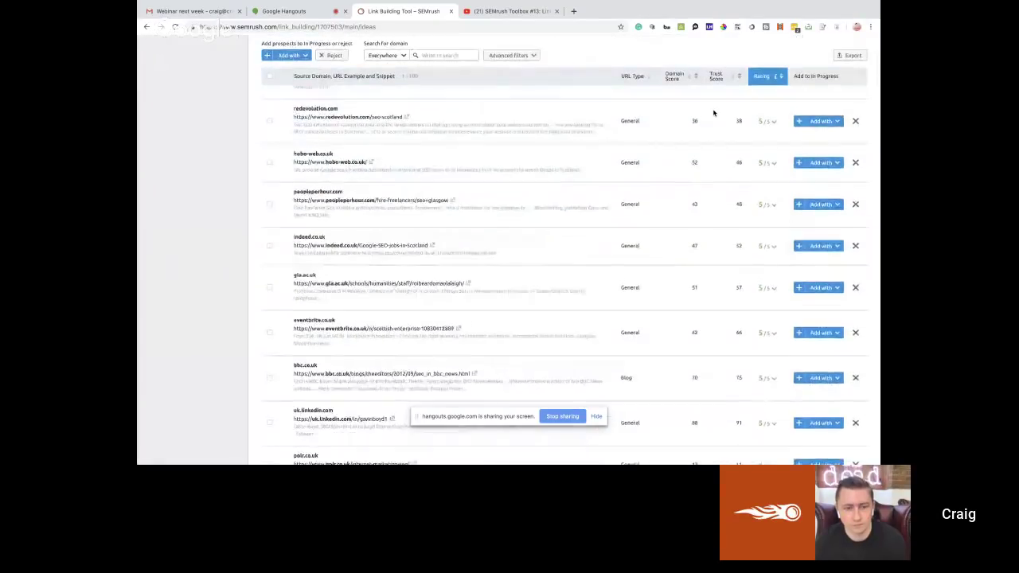
scroll(714, 114, "up", 8)
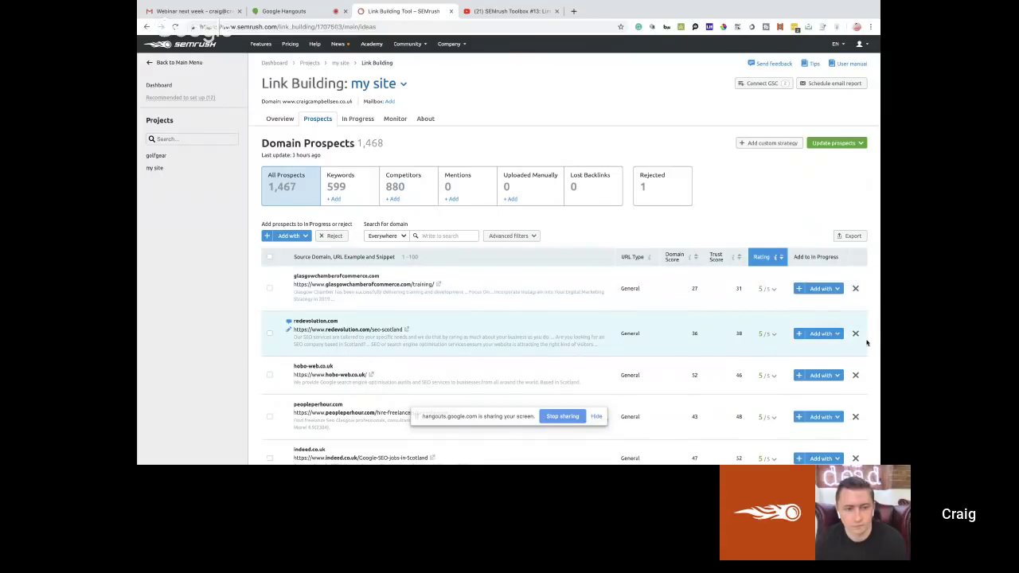
scroll(856, 333, "down", 2)
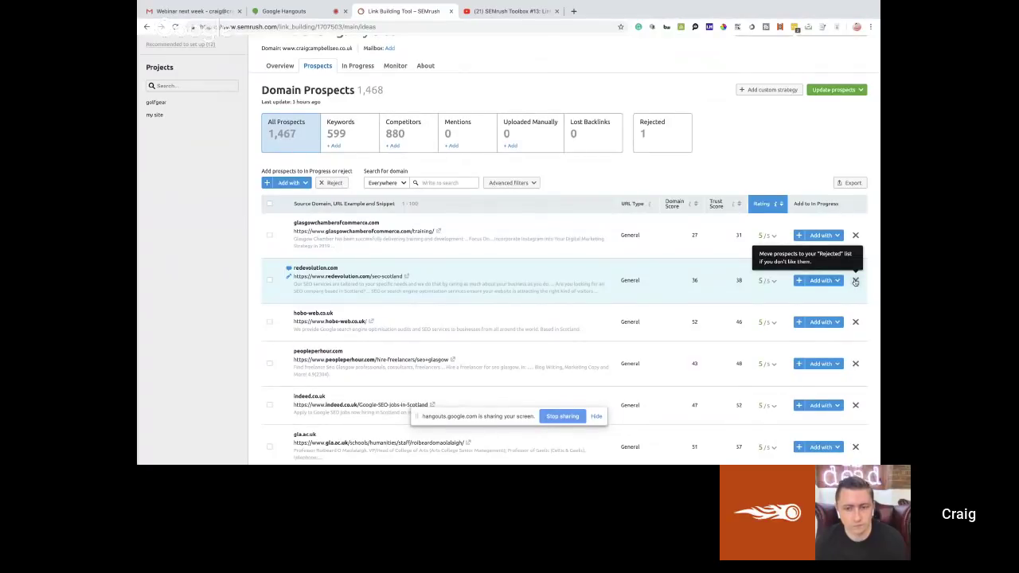
scroll(856, 295, "up", 1)
scroll(854, 312, "up", 5, "ctrl")
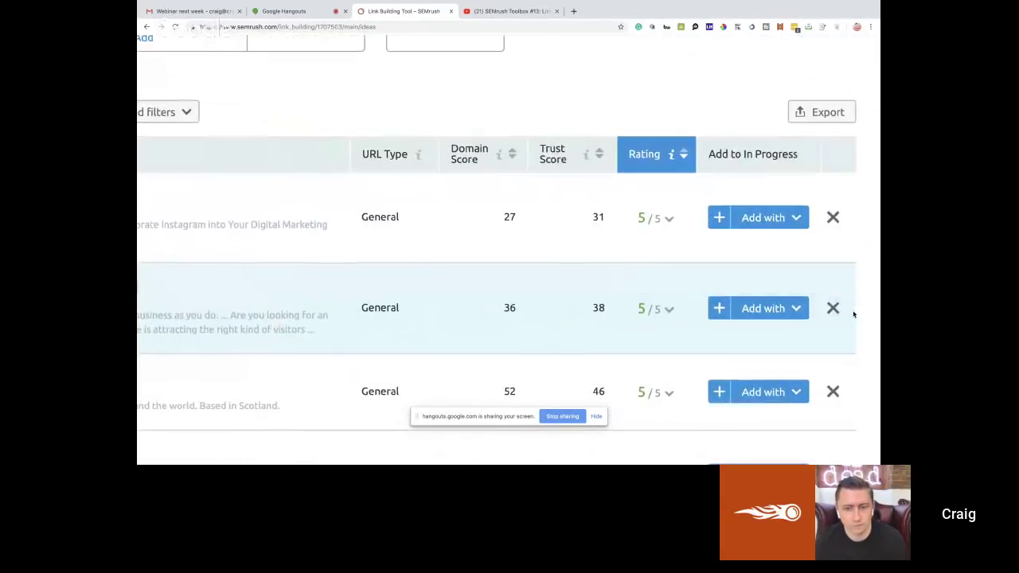
left_click(833, 308)
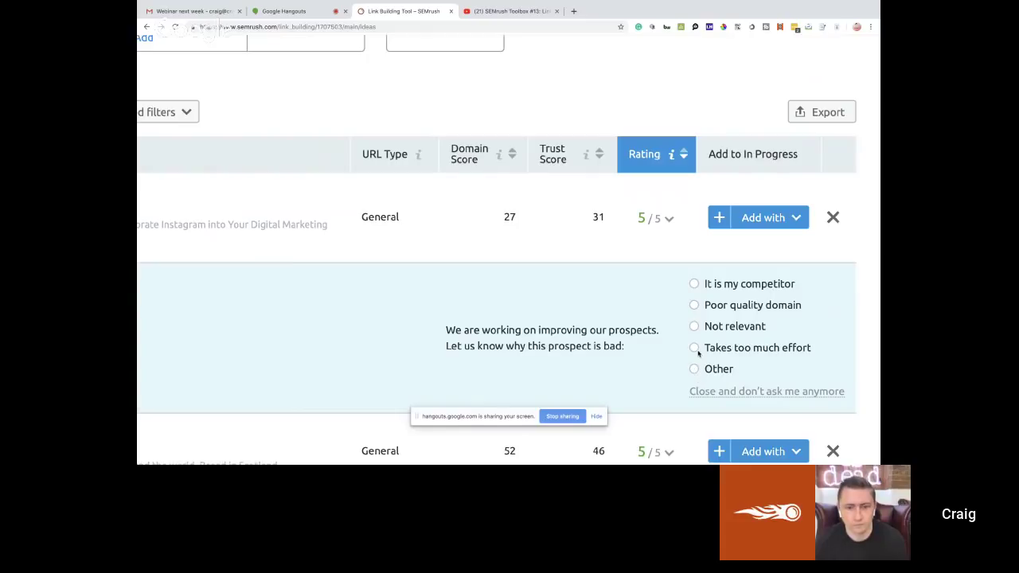
key("ctrl+0")
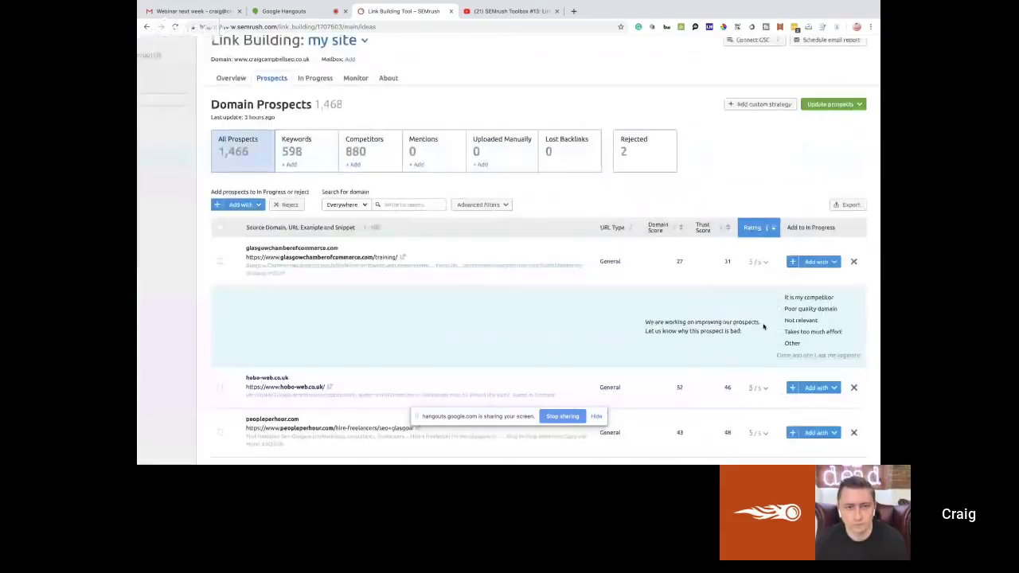
left_click(782, 332)
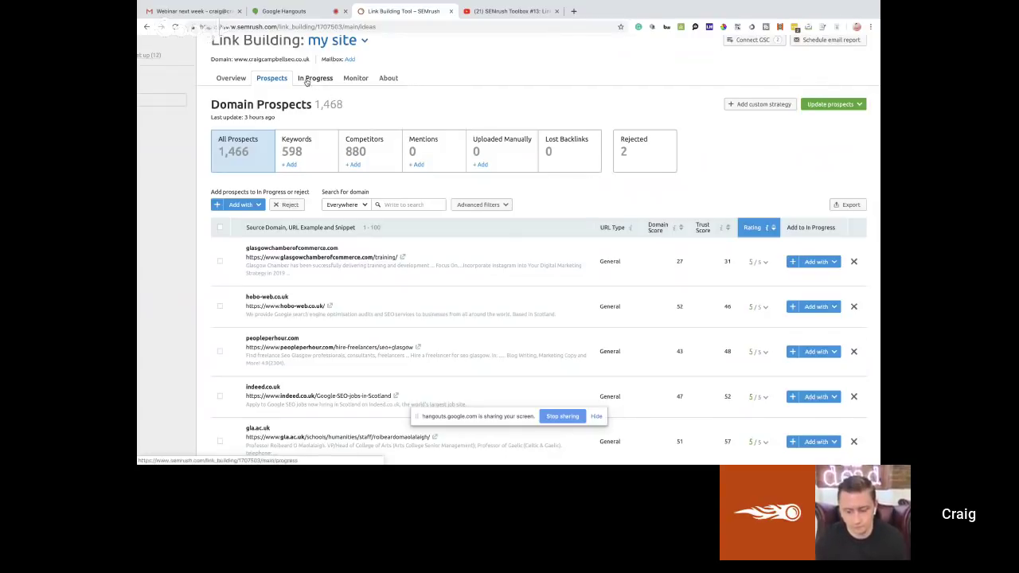
- Review the In Progress prospects list and read the explanation of the Guest post outreach strategy for digitalimpact.co.uk
key("ctrl+plus")
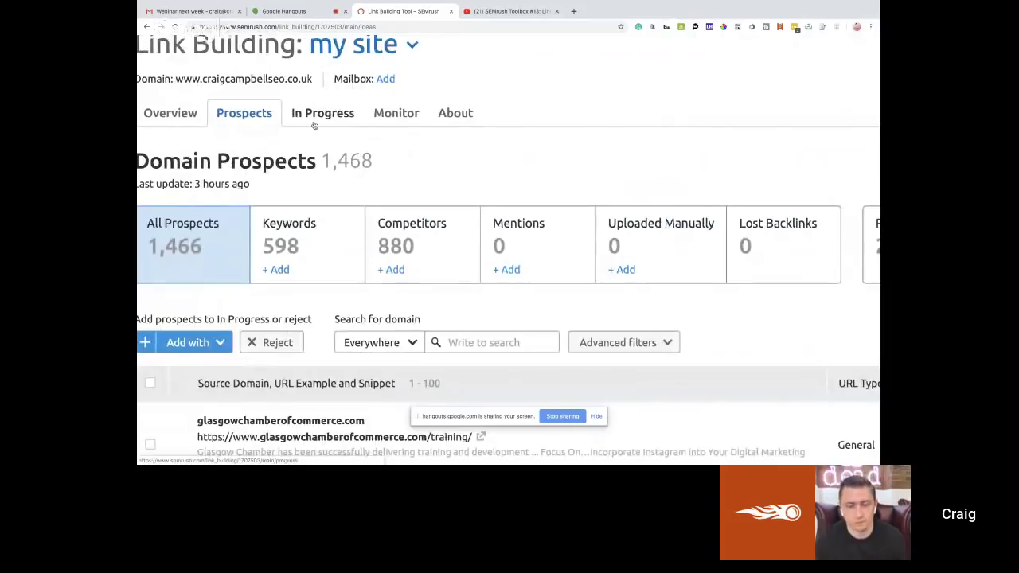
left_click(315, 121)
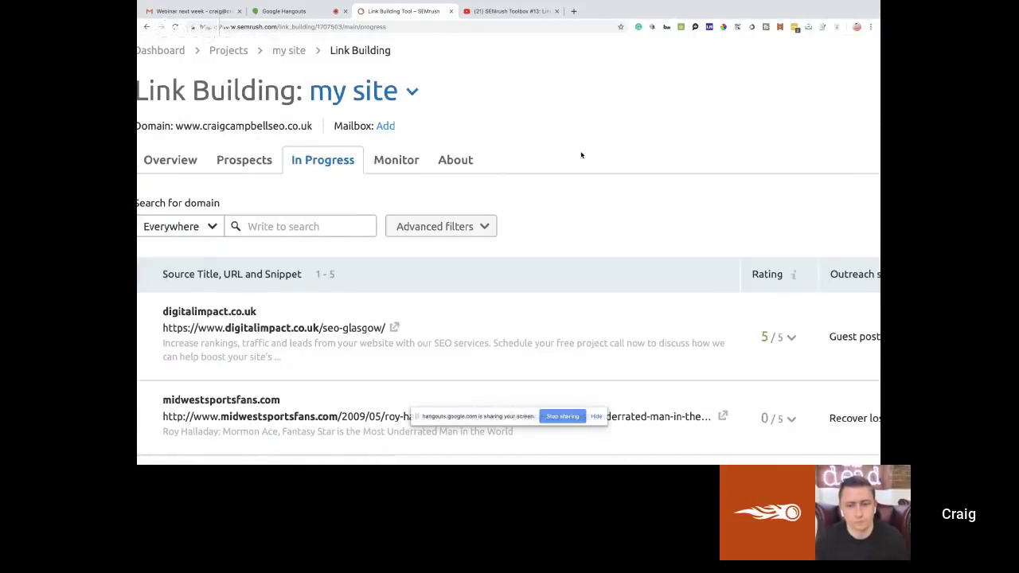
key("ctrl+0")
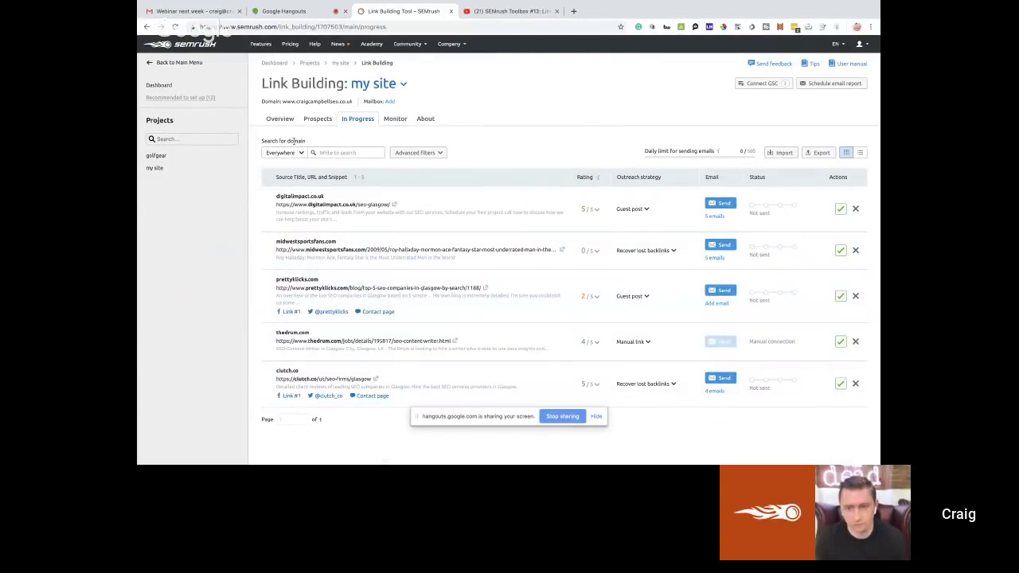
left_click(318, 119)
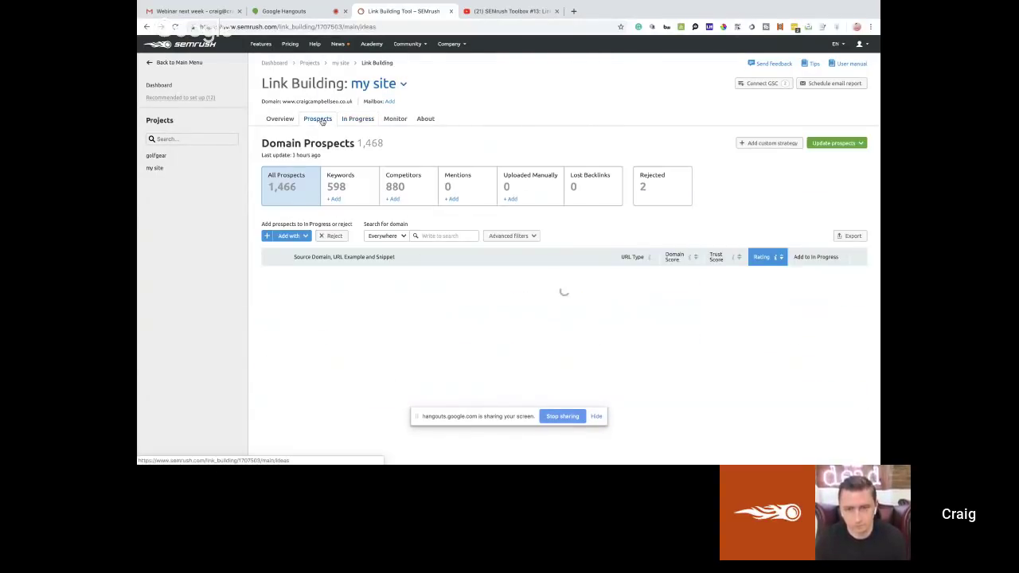
left_click(365, 119)
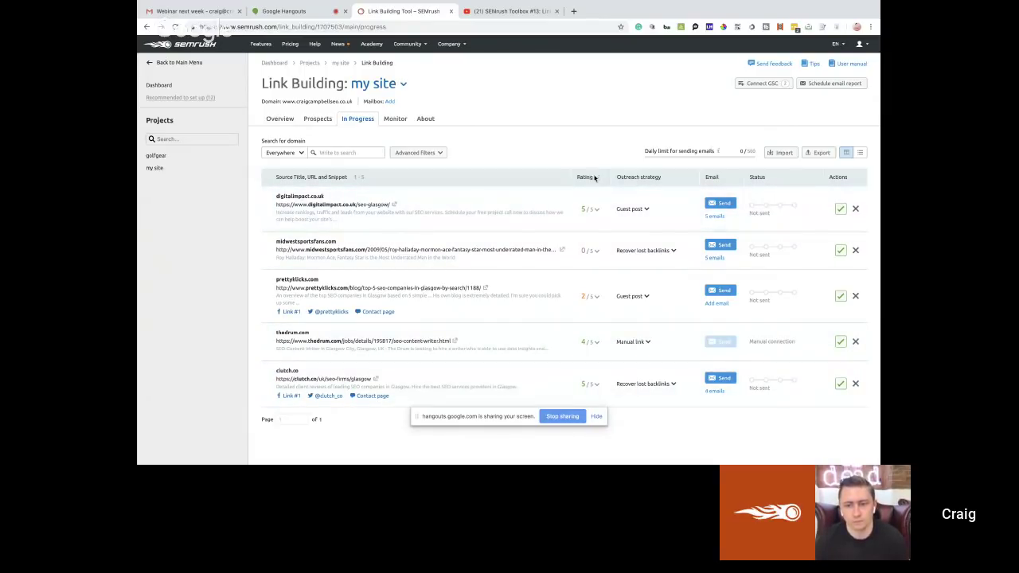
mouse_move(598, 178)
mouse_move(648, 211)
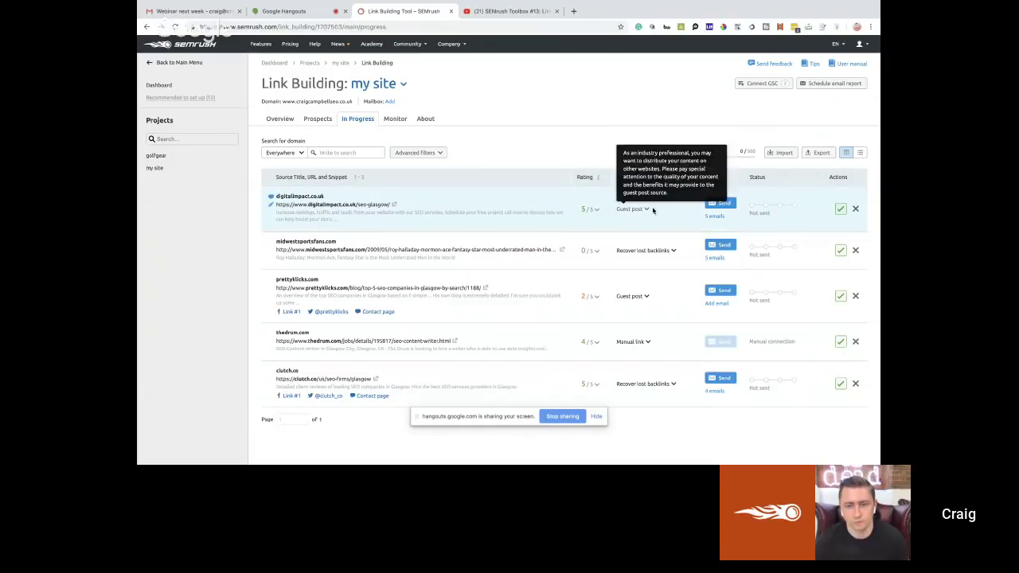
- Start an outreach email to digitalimpact.co.uk and select all five suggested recipients
scroll(719, 205, "up", 3)
left_click(721, 204)
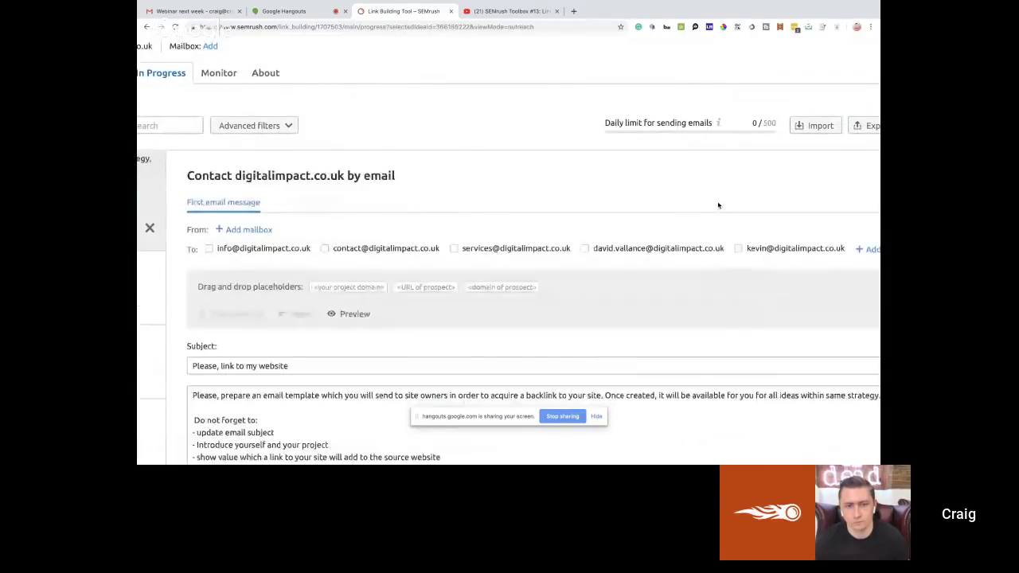
scroll(719, 205, "down", 3)
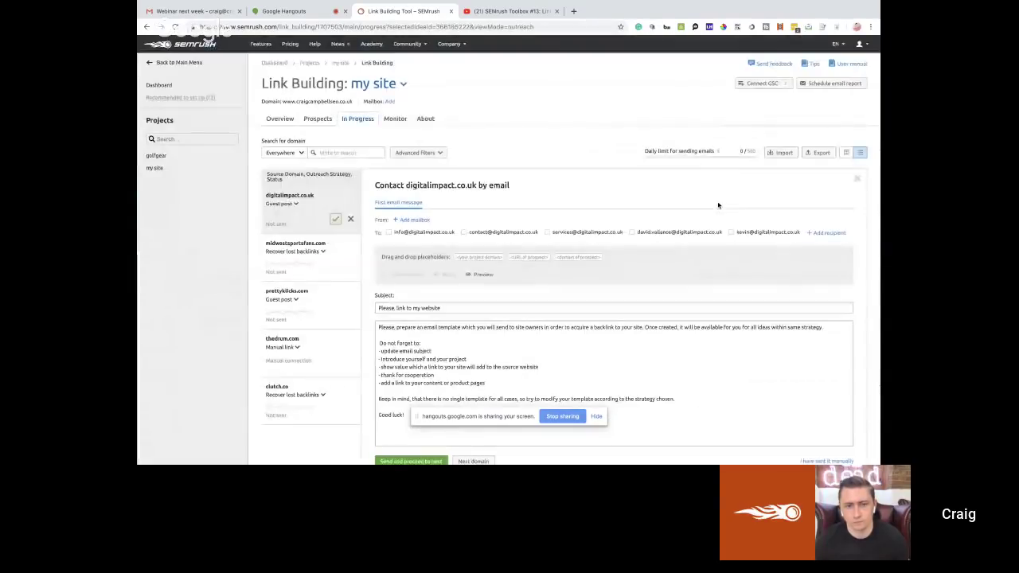
left_click(388, 233)
left_click(464, 232)
left_click(548, 232)
left_click(632, 233)
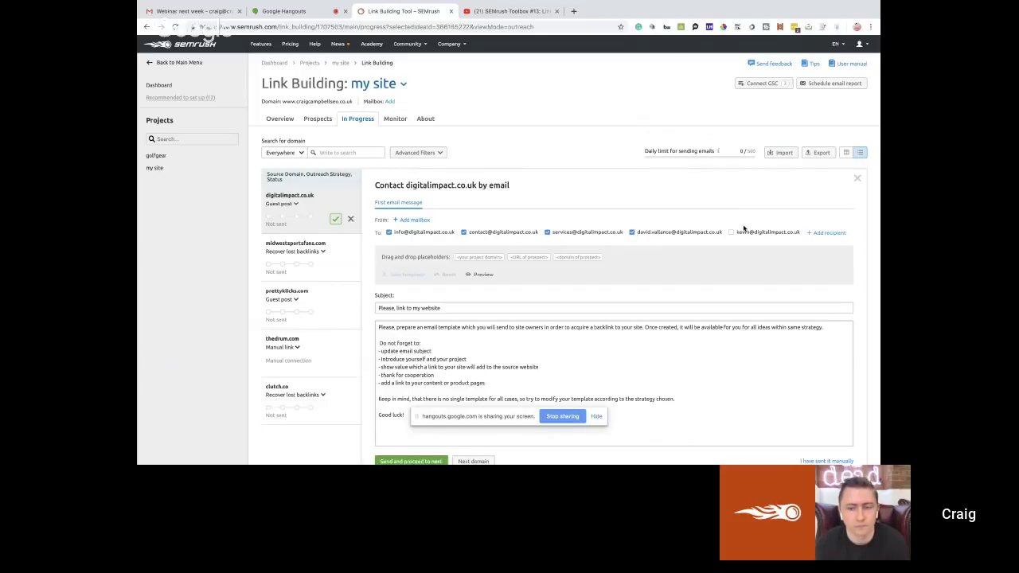
left_click(731, 232)
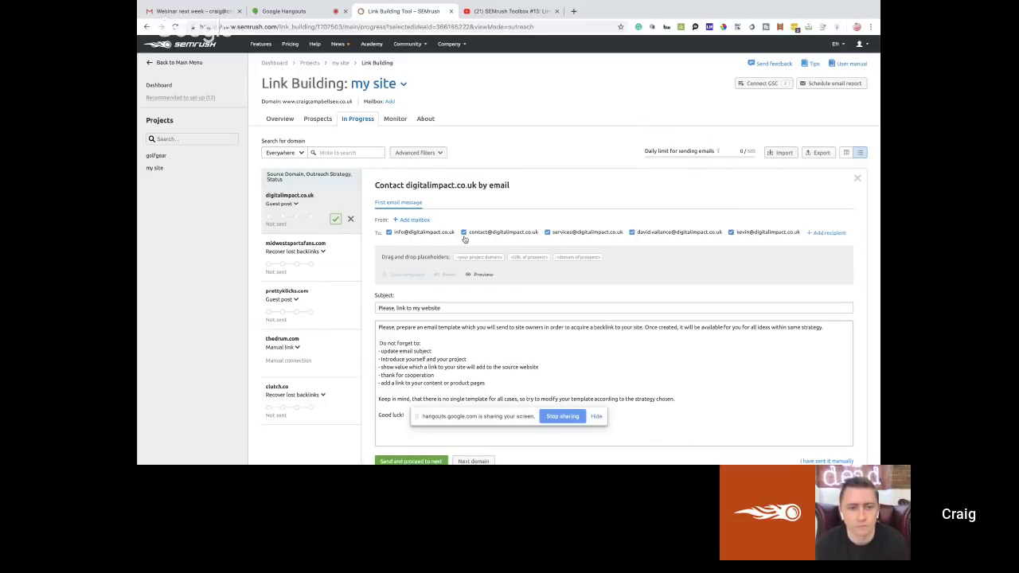
- Review the subject line and template text of the outreach email without changing them
left_click_drag(450, 309, 340, 314)
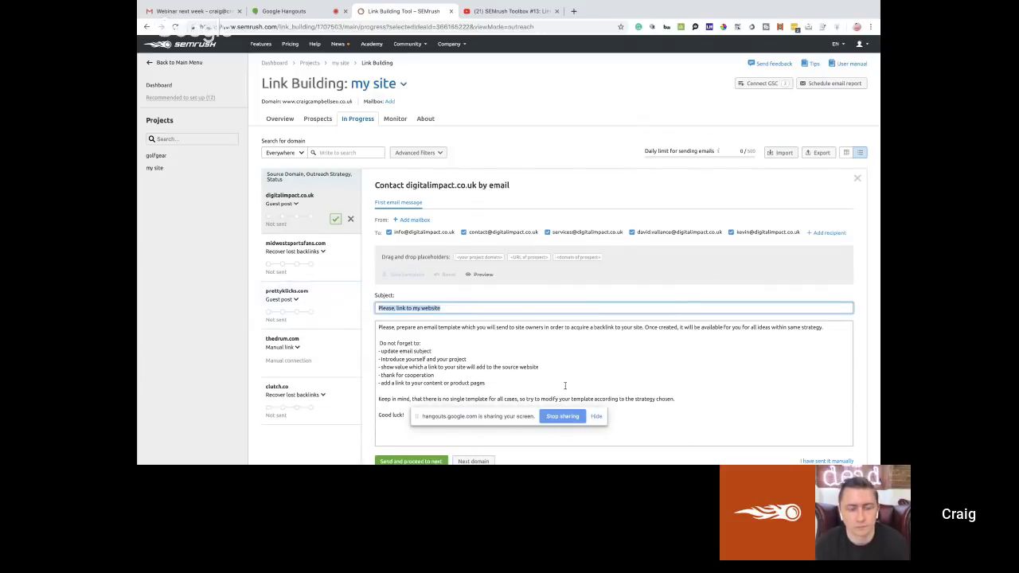
left_click_drag(566, 386, 377, 358)
left_click(414, 405)
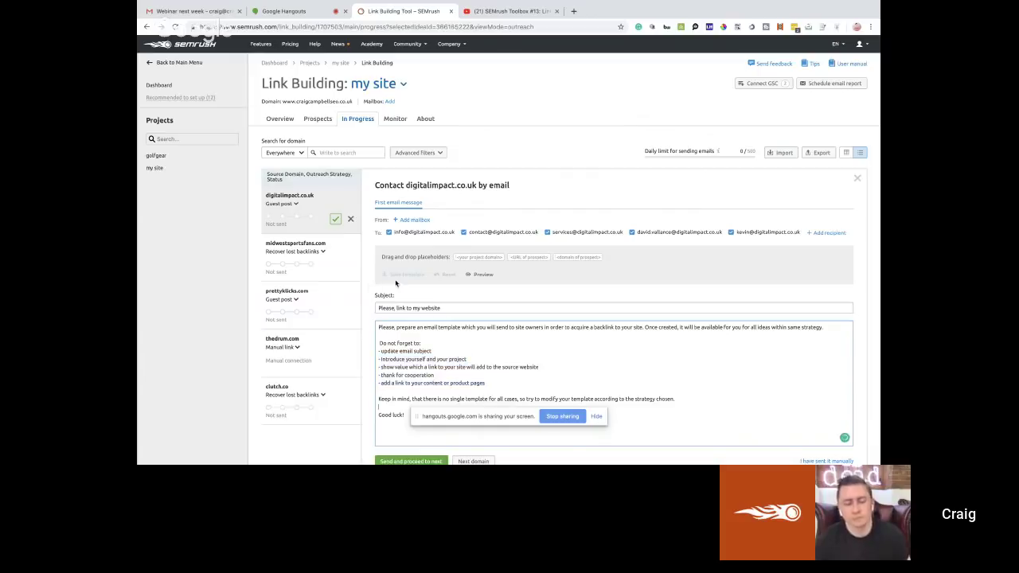
left_click_drag(497, 294, 505, 450)
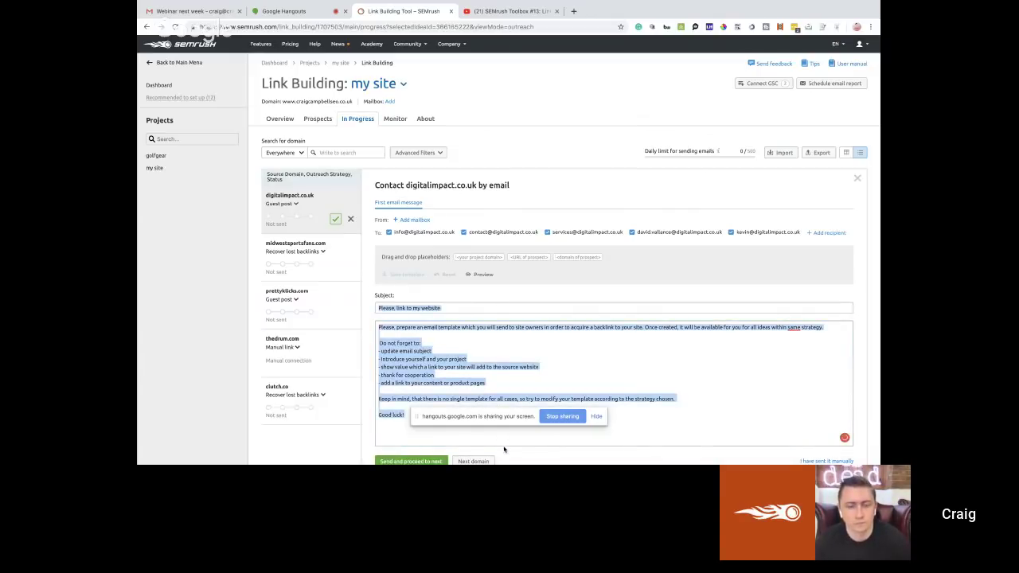
left_click(660, 298)
scroll(664, 271, "down", 2)
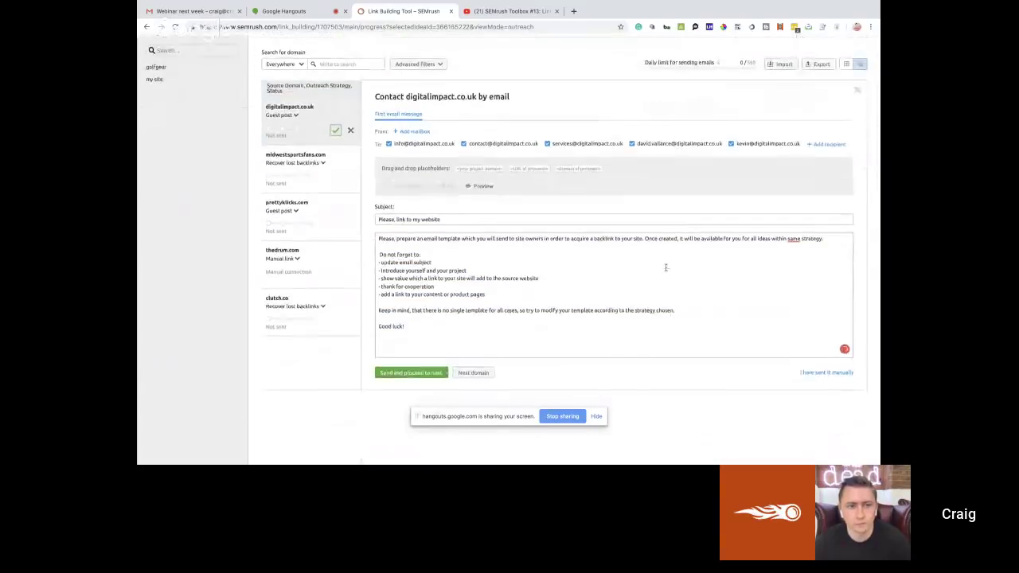
scroll(666, 268, "down", 2)
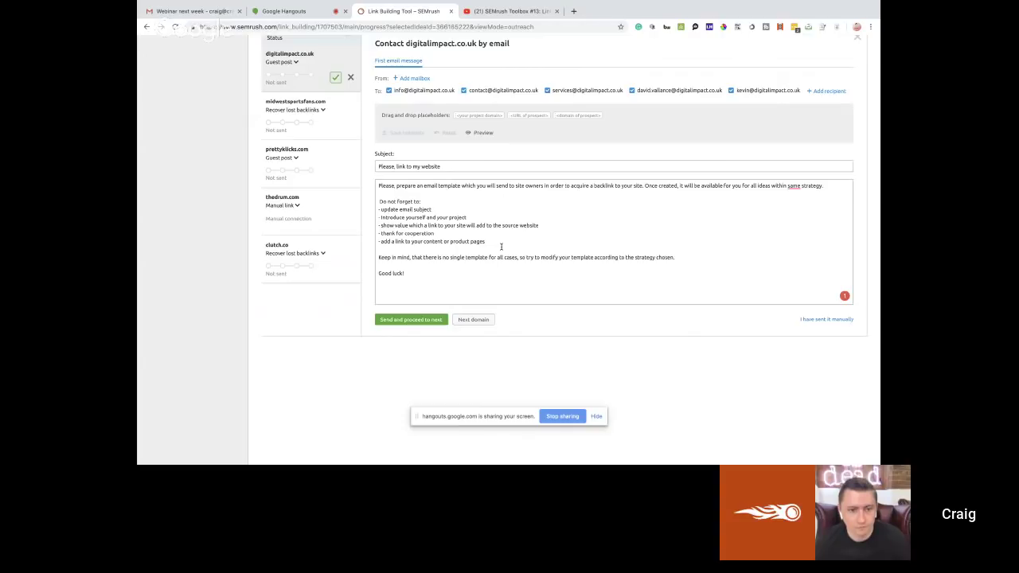
- Try to send the outreach email without adding a mailbox, and cancel closing the draft when marking midwestsportsfans.com as done
left_click(429, 320)
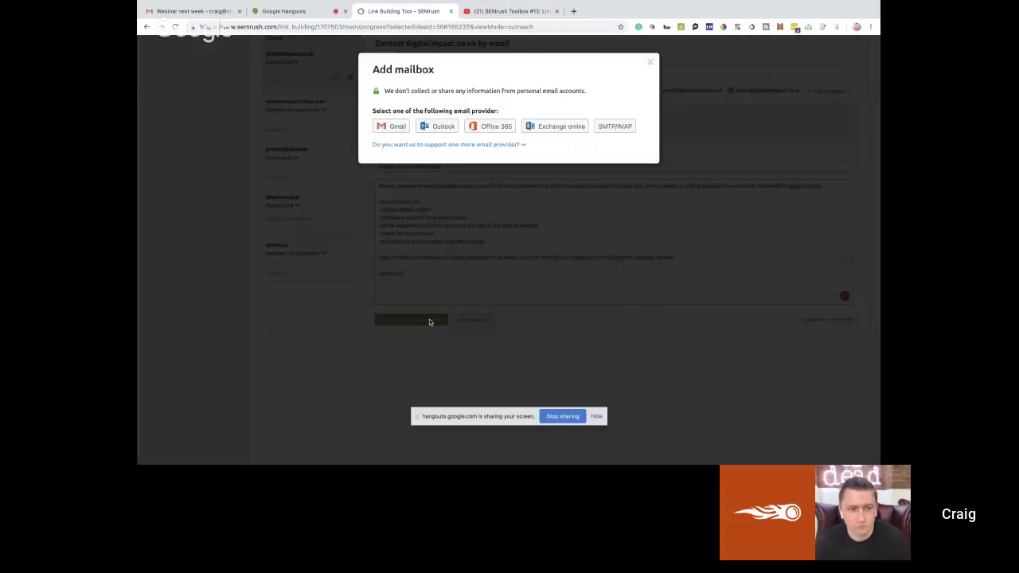
left_click(650, 61)
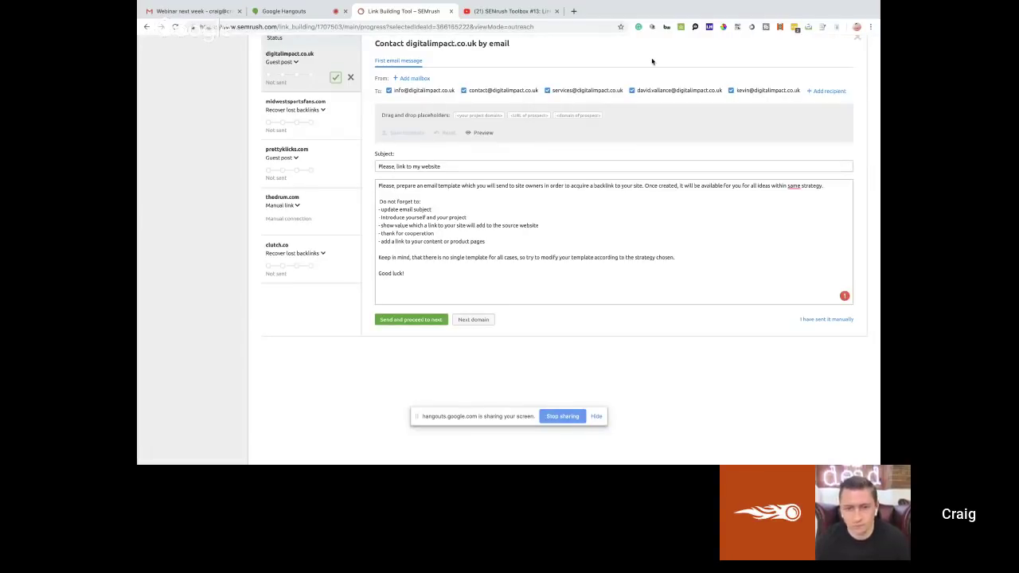
left_click(335, 125)
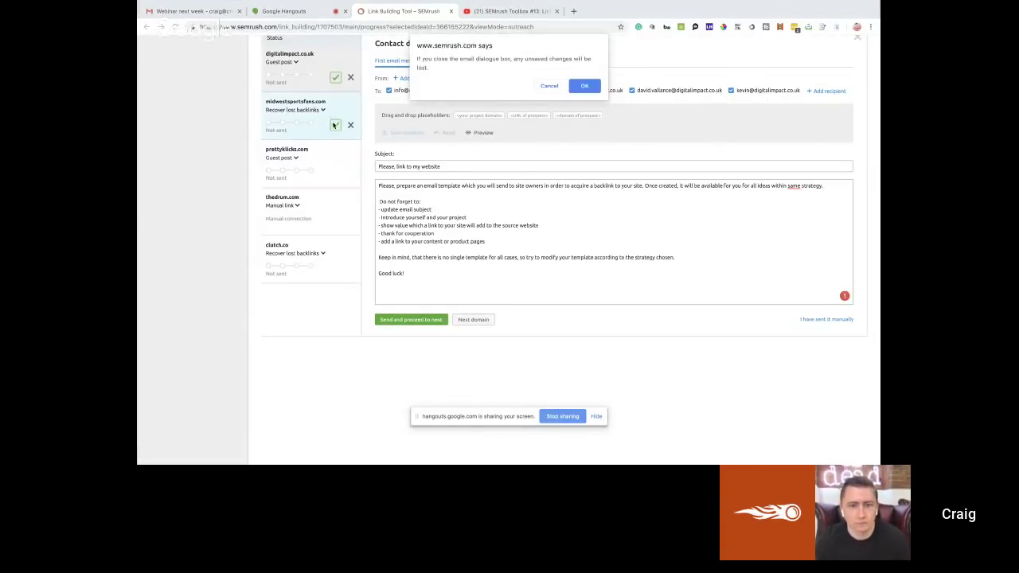
left_click(550, 88)
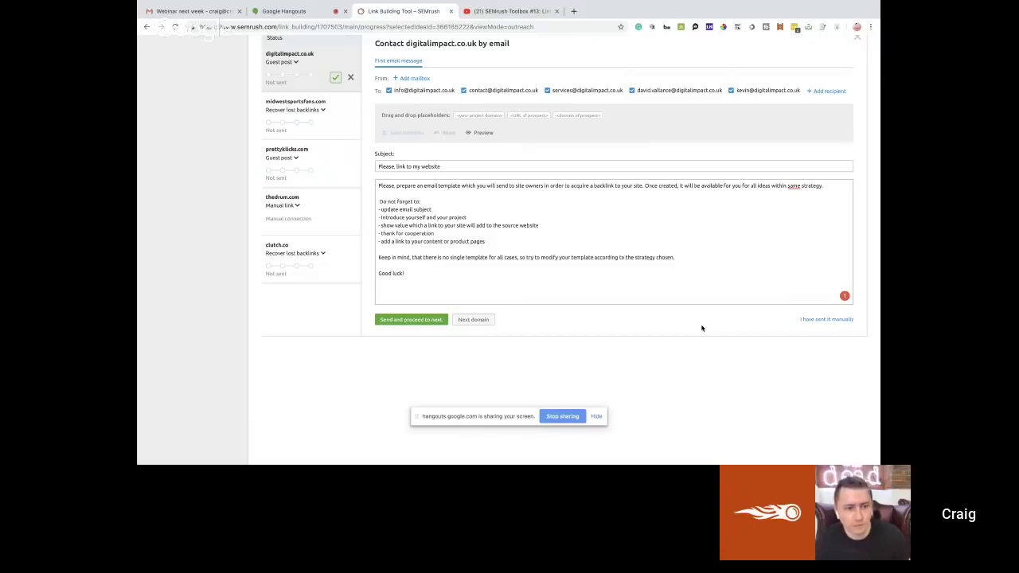
left_click_drag(660, 173, 212, 39)
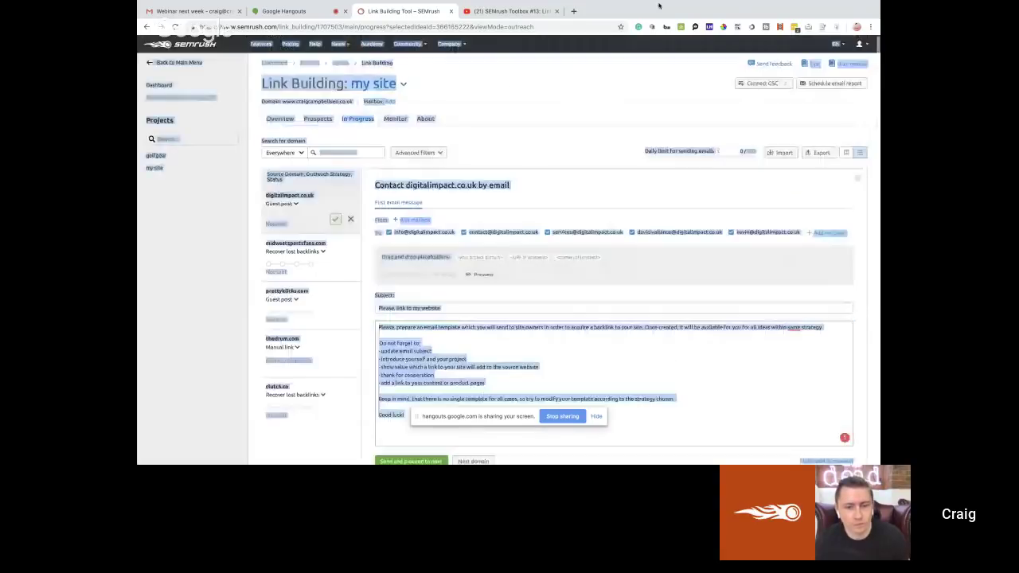
left_click(492, 149)
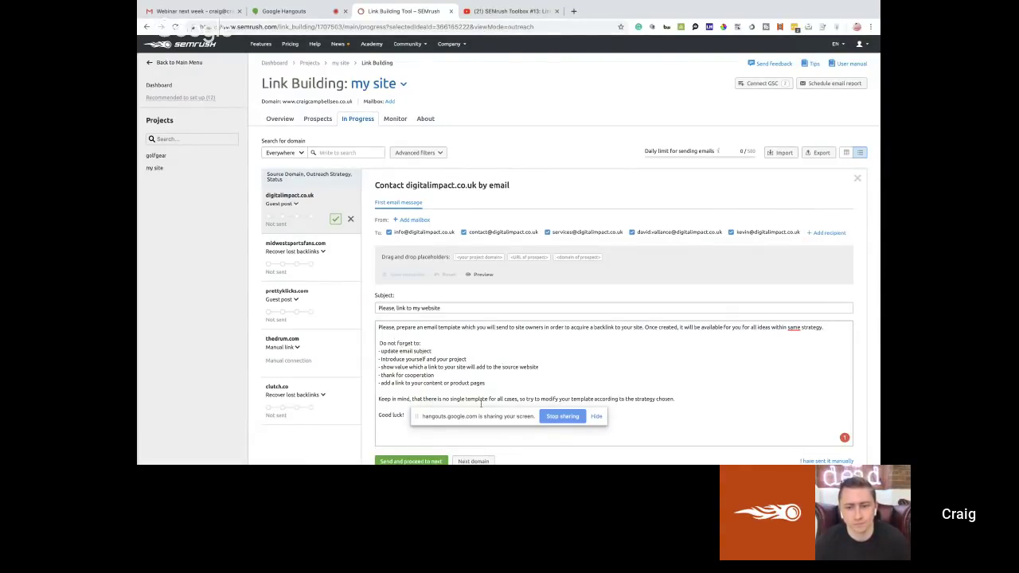
- Return to the In Progress list, then open the Monitor list and examine the Monitored Domains overview
left_click(358, 119)
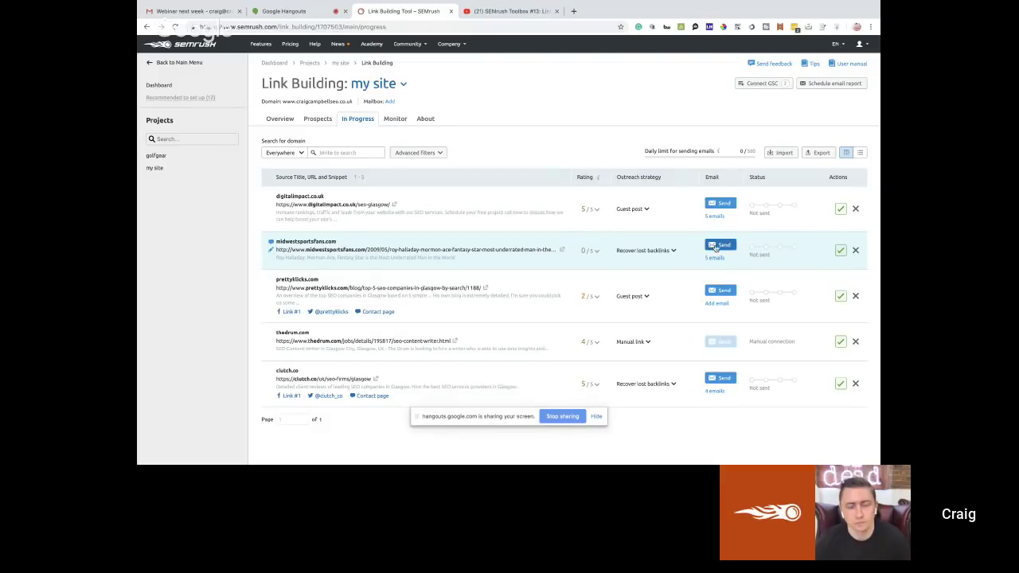
left_click(394, 120)
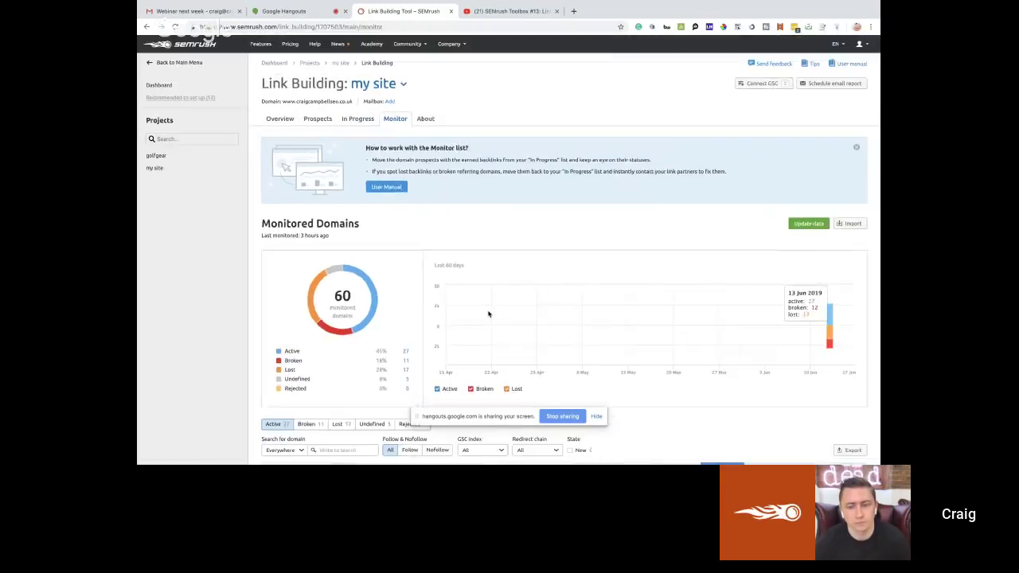
scroll(506, 276, "down", 2)
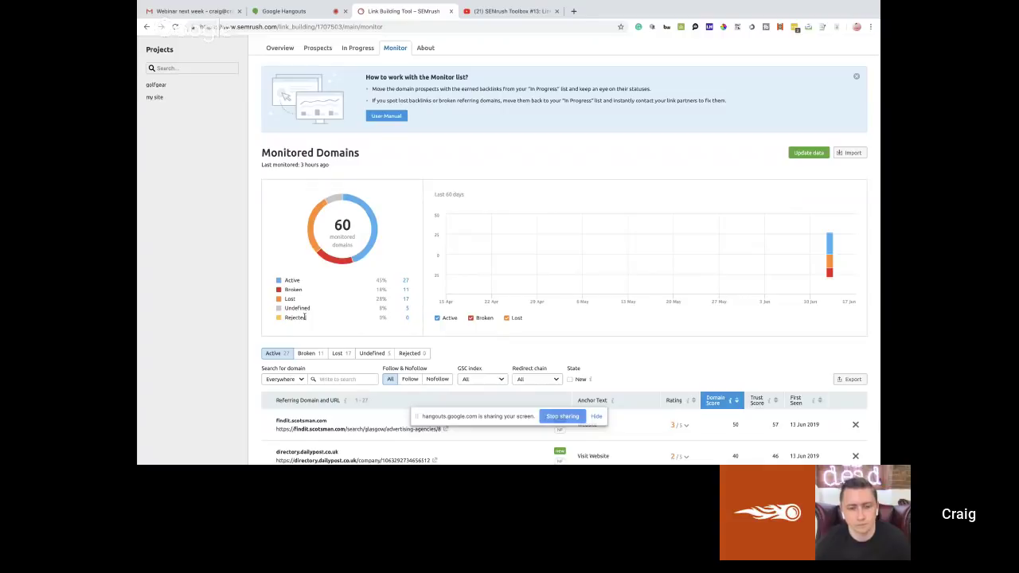
- Filter the Monitored Domains list to the lost ones and look through the listed domains
left_click(406, 299)
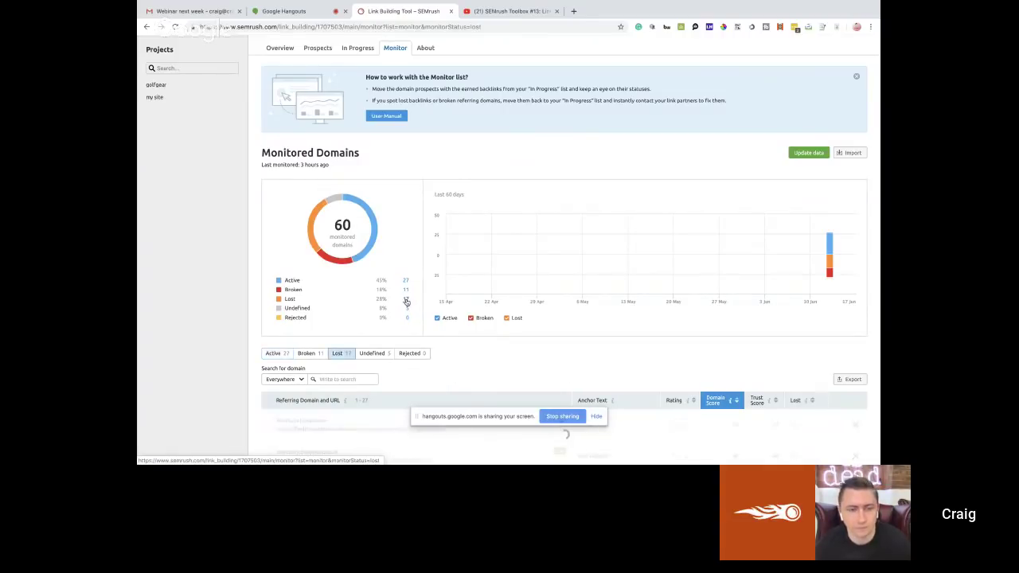
scroll(632, 228, "down", 5)
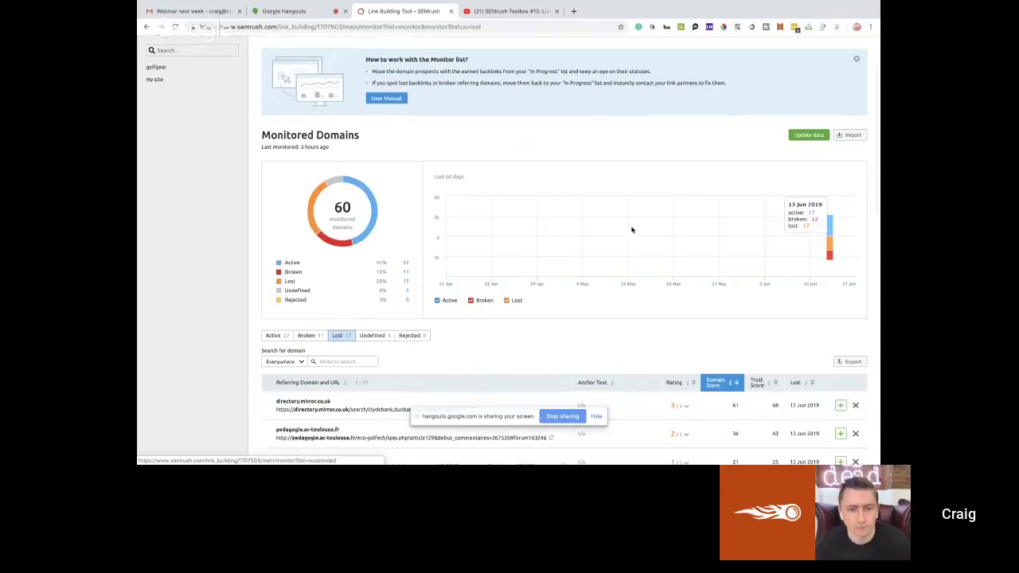
scroll(681, 218, "down", 1)
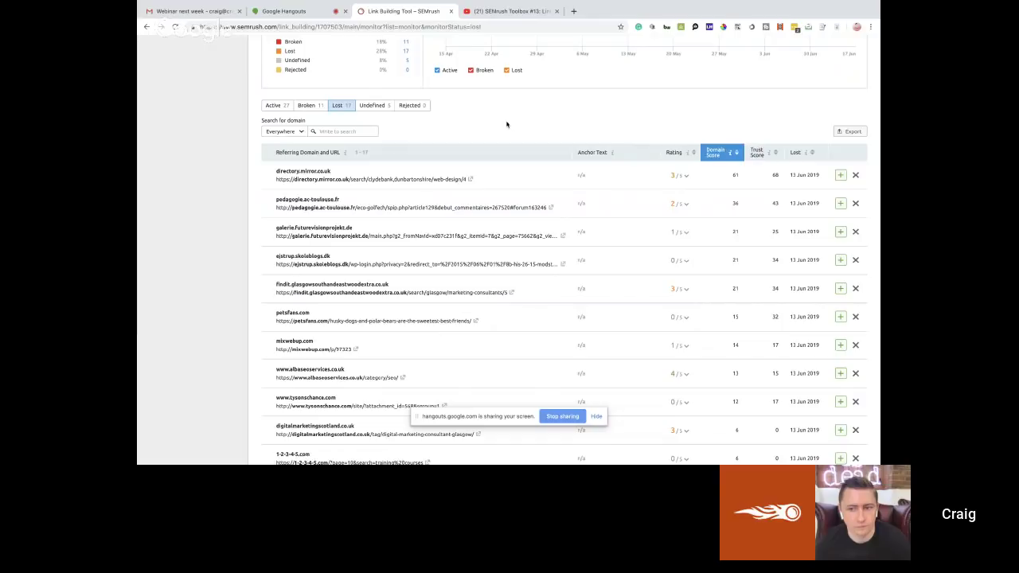
scroll(507, 124, "up", 5)
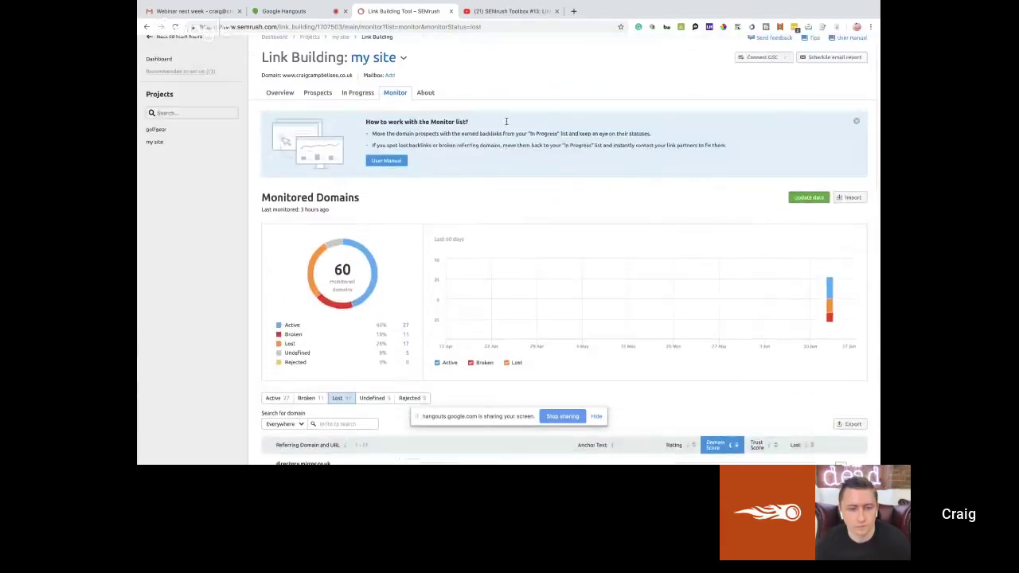
- Open the outreach email for midwestsportsfans.com from the In Progress list and review its lost-backlink template text without changing it
left_click(357, 119)
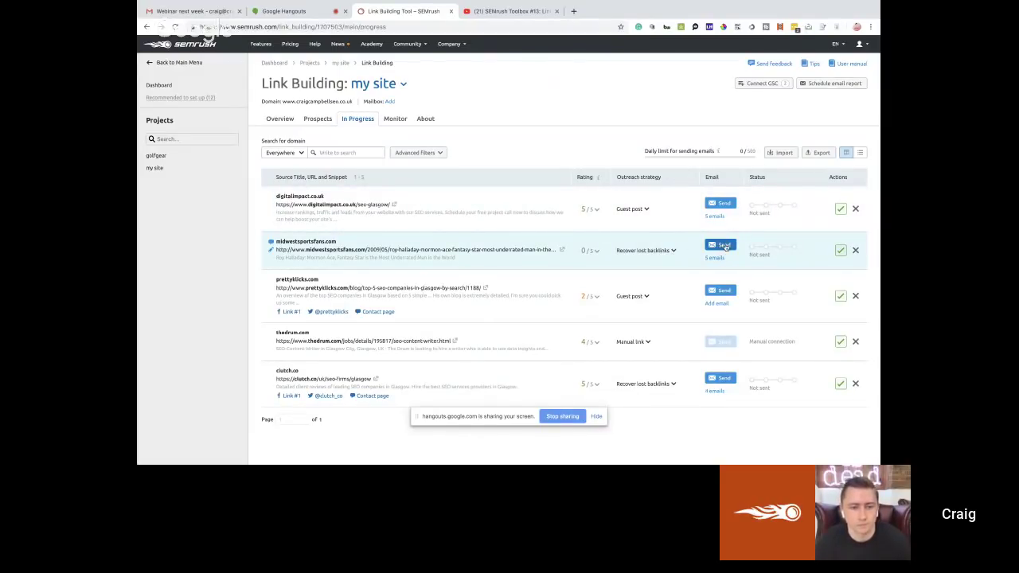
left_click(725, 248)
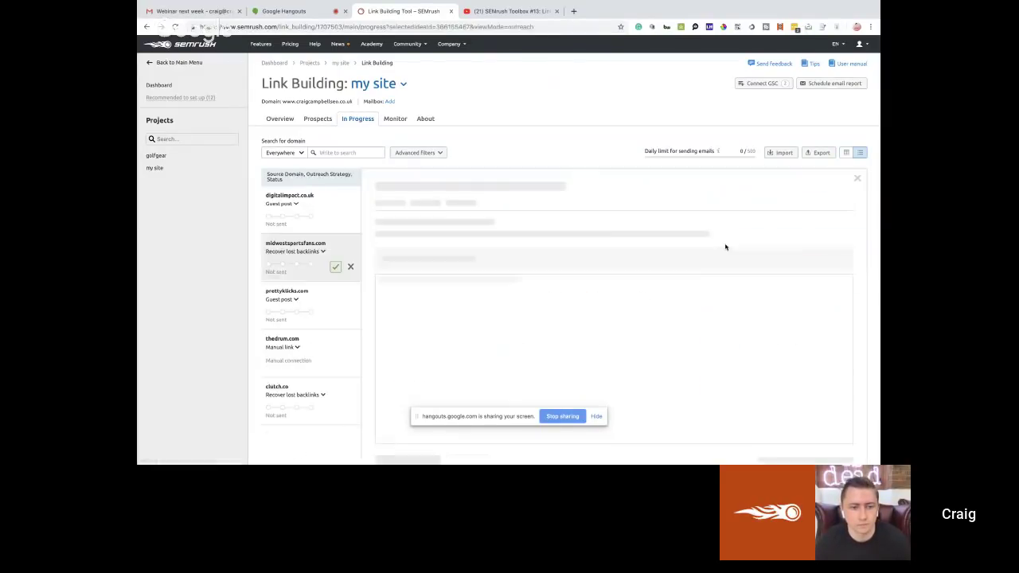
left_click_drag(572, 351, 646, 225)
scroll(641, 458, "down", 3)
left_click(653, 245)
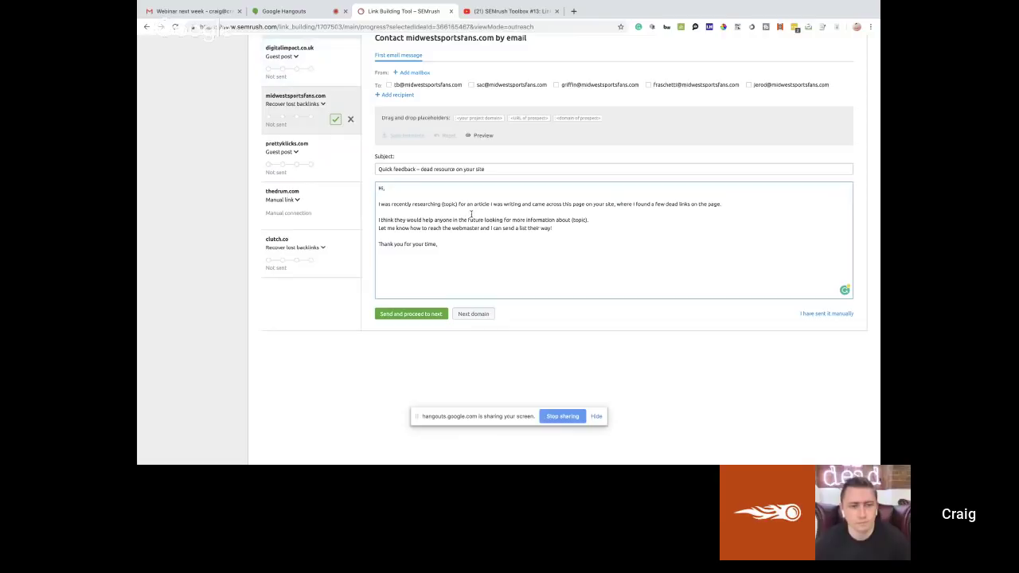
triple_click(579, 377)
left_click_drag(494, 4, 205, 39)
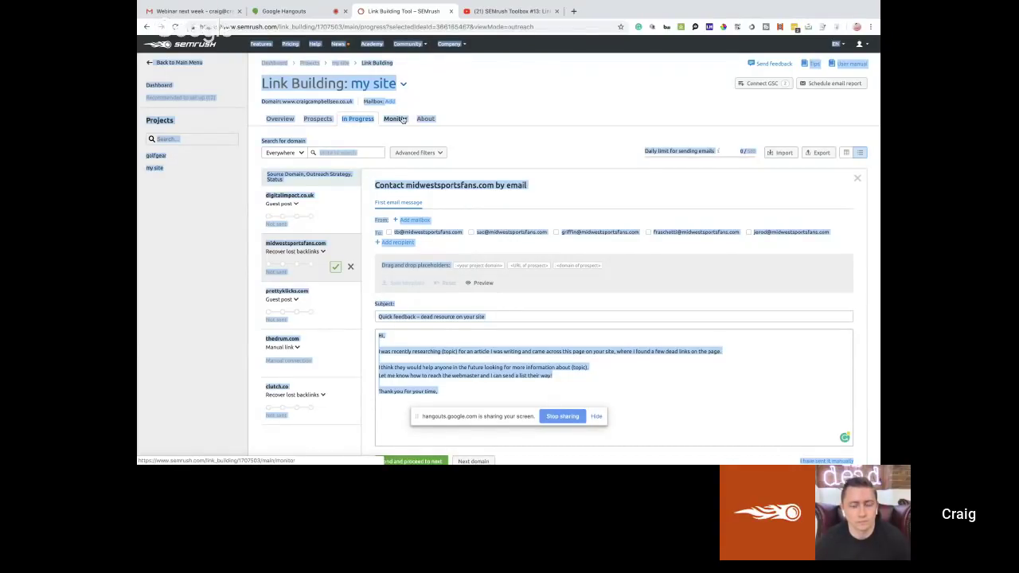
- Return to the Monitor list, show the active domains, and examine their anchor texts, scores and link labels
left_click(398, 119)
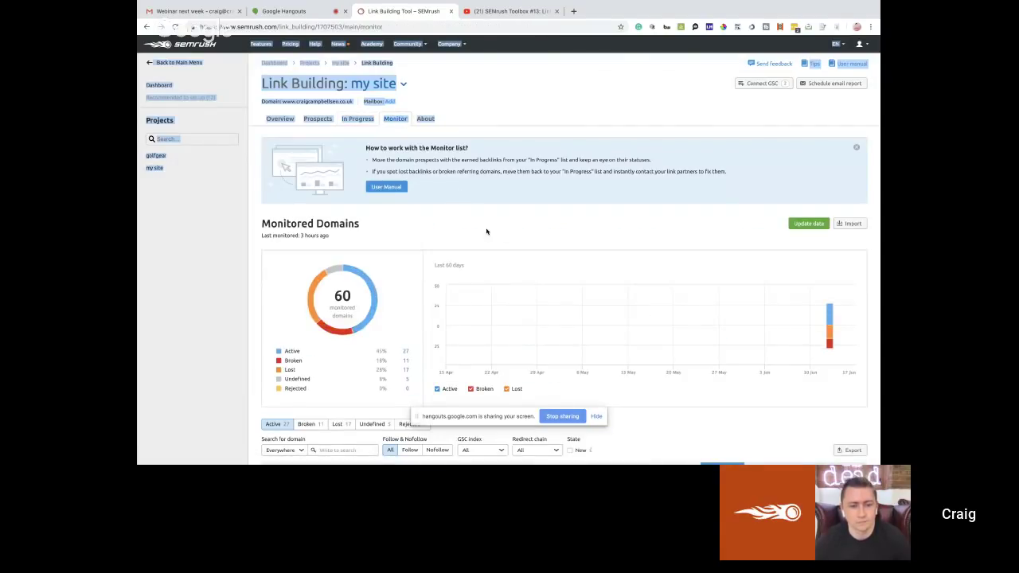
left_click(486, 232)
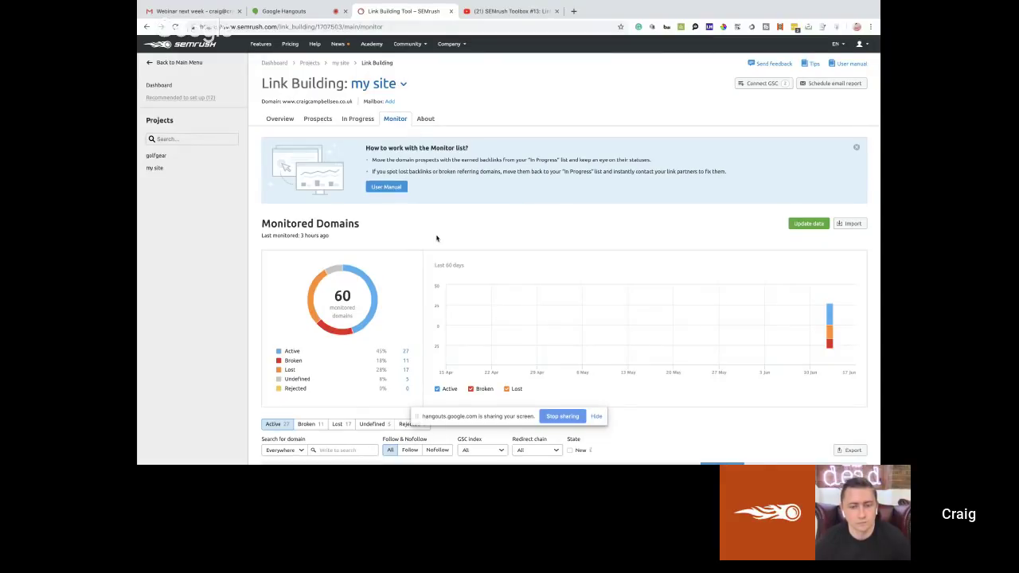
scroll(437, 238, "down", 5)
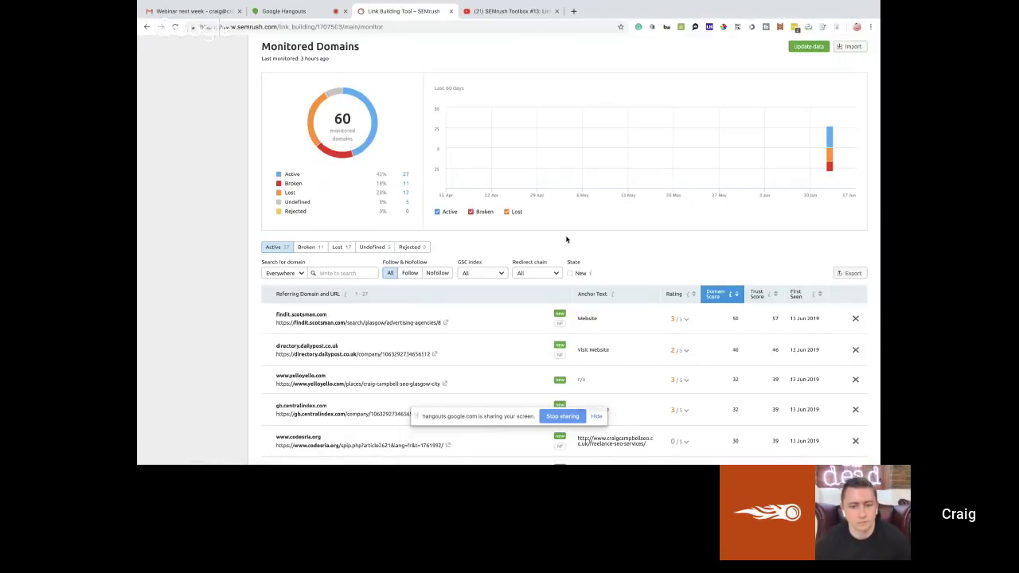
left_click(405, 177)
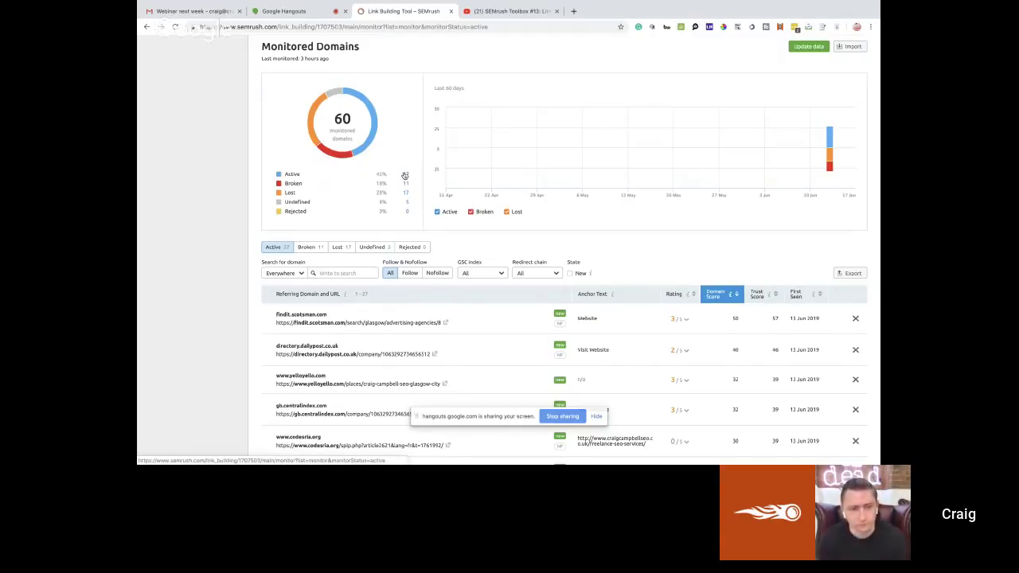
left_click_drag(689, 240, 742, 464)
left_click(701, 55)
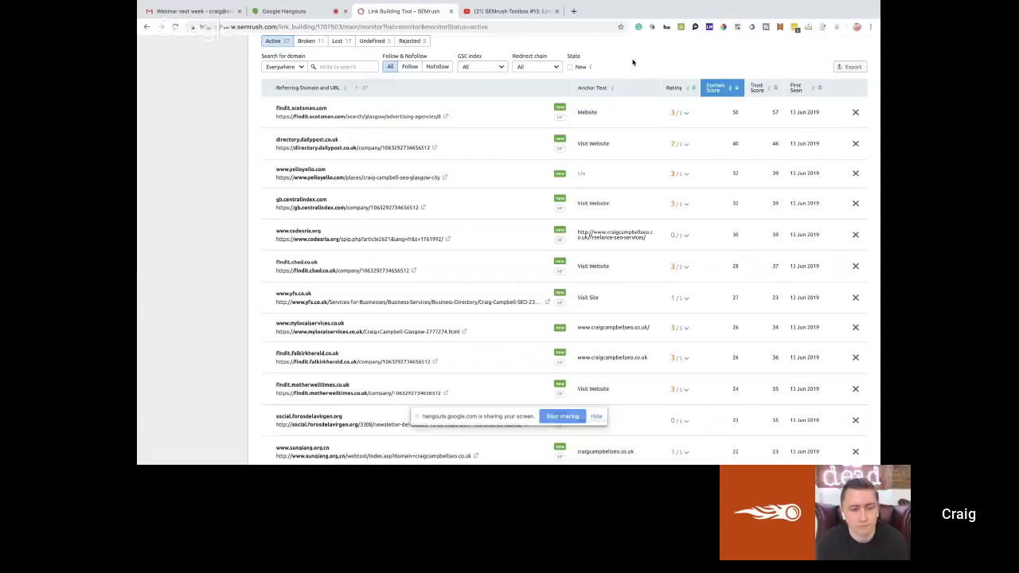
scroll(629, 71, "up", 3)
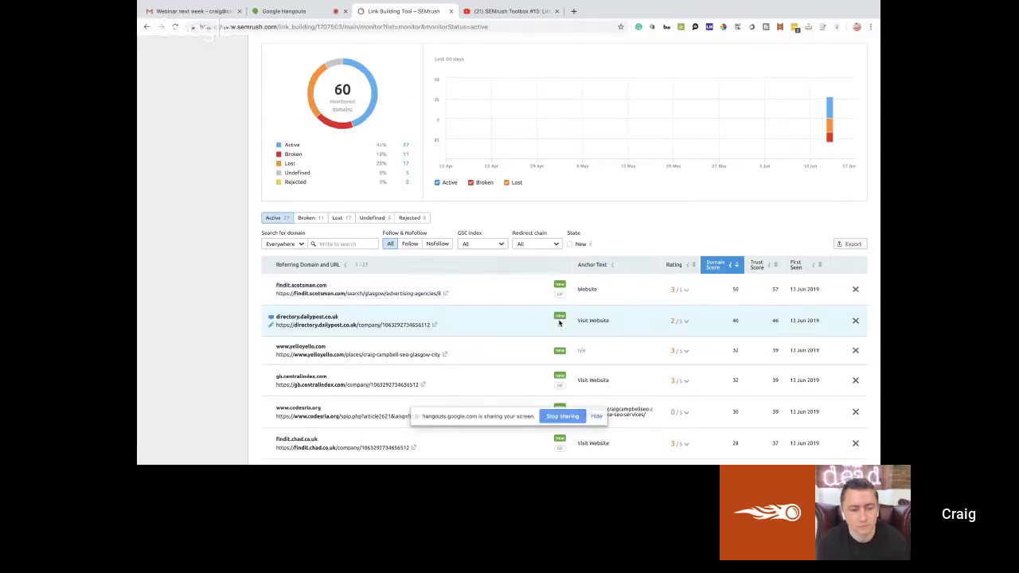
mouse_move(560, 296)
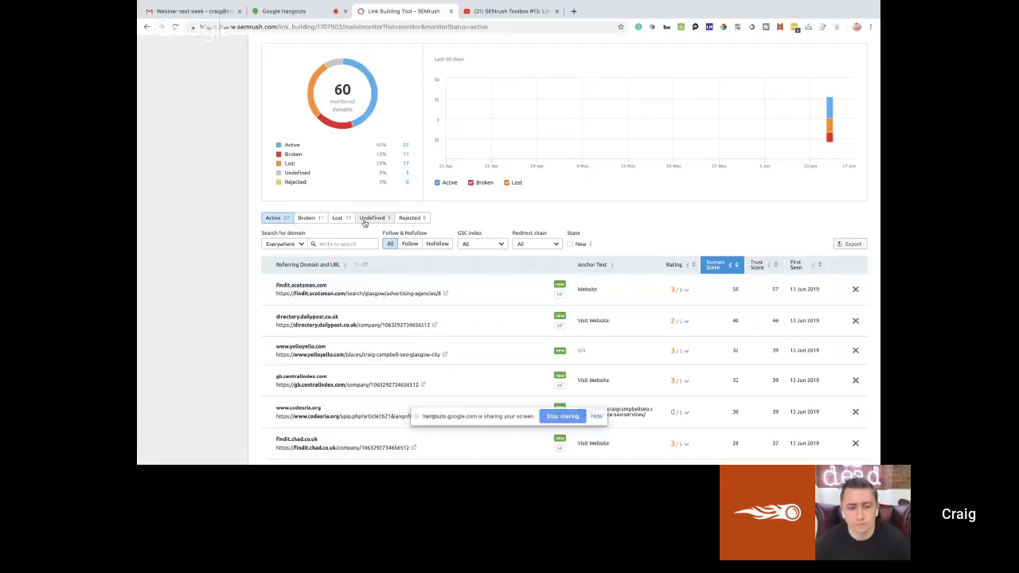
left_click(307, 218)
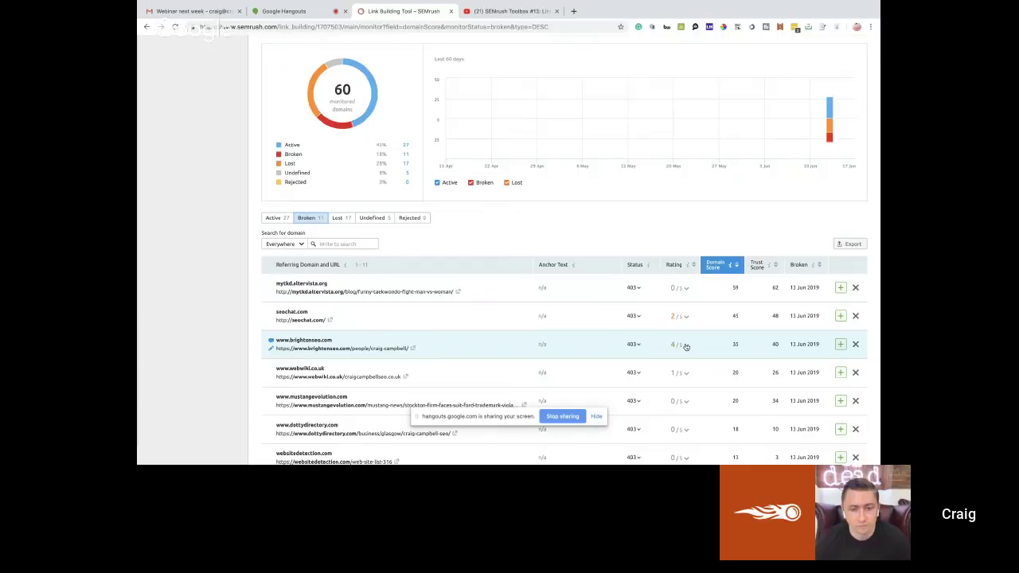
left_click(842, 344)
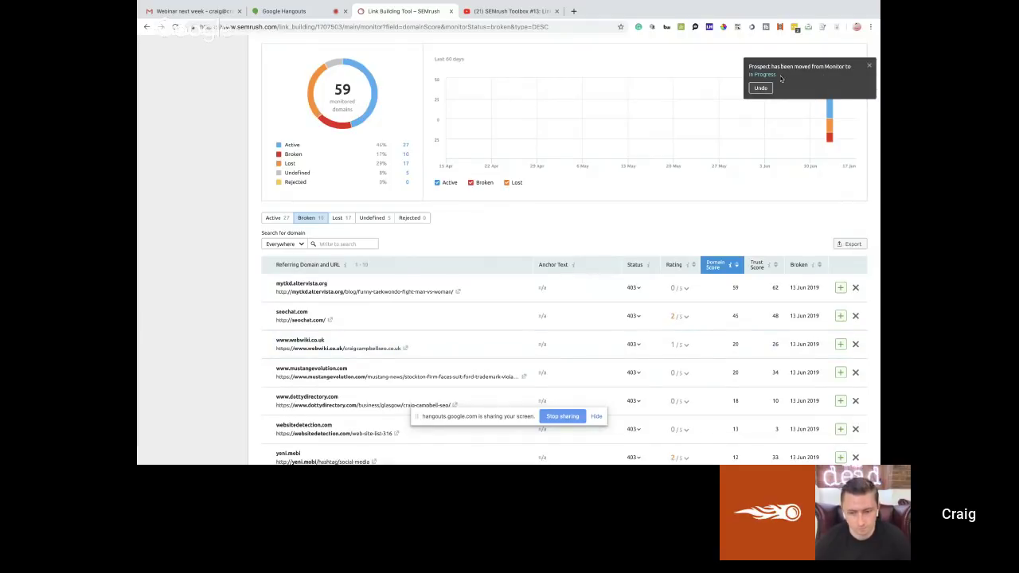
left_click(868, 66)
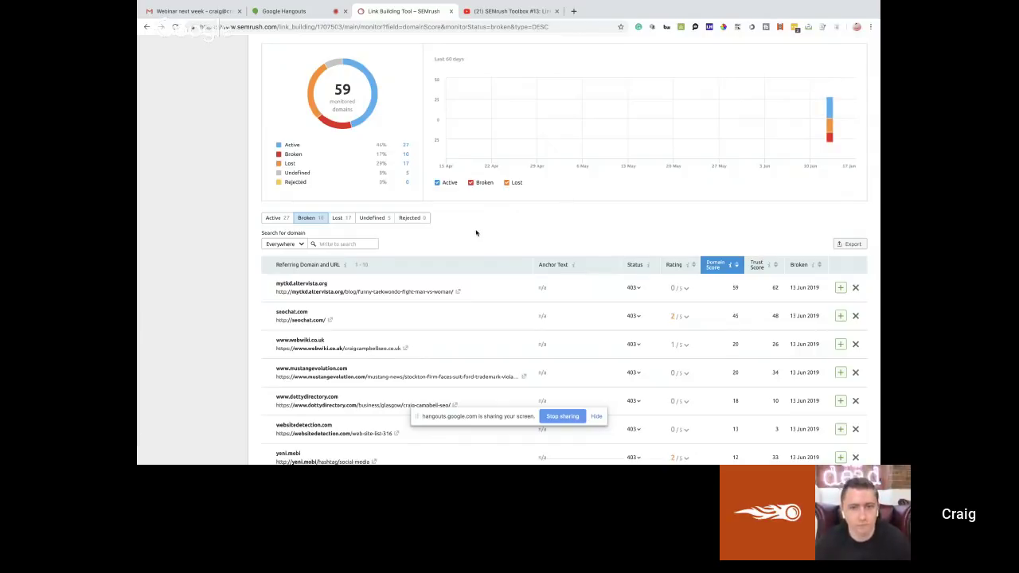
- View the Lost monitored domains and the Undefined ones, examining the crawl status of the undefined entries
left_click(338, 217)
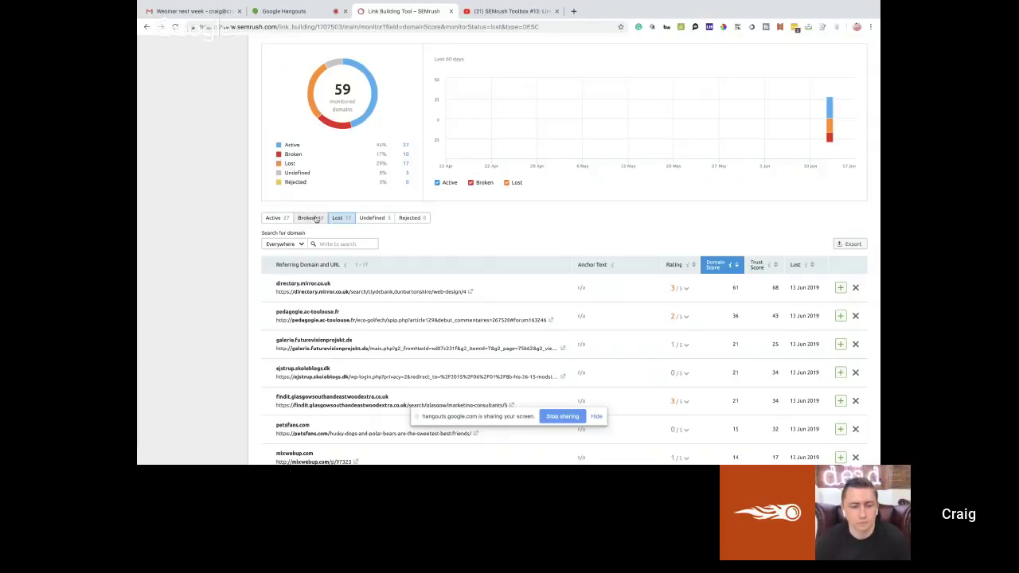
left_click(371, 219)
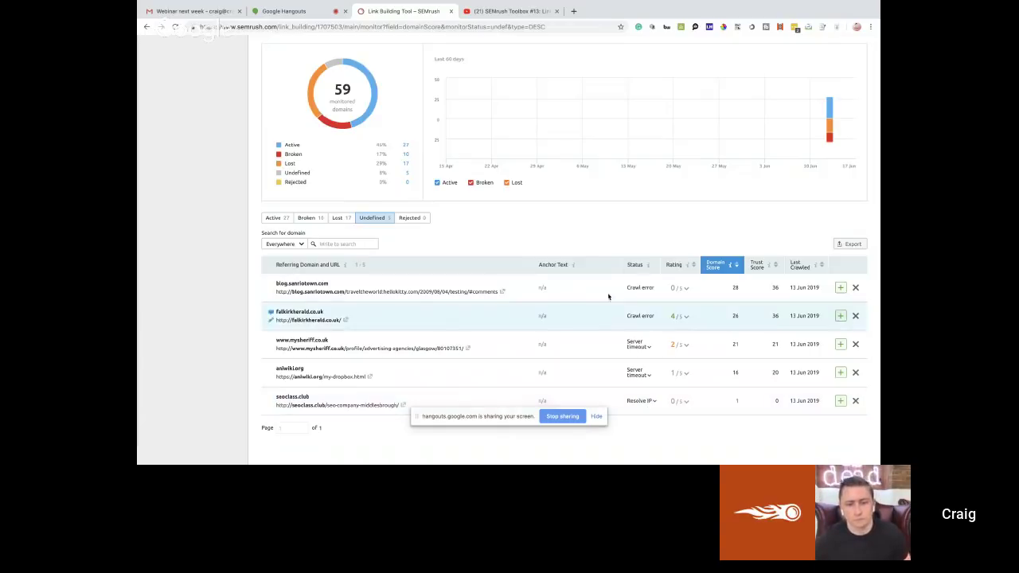
left_click_drag(577, 237, 632, 458)
scroll(559, 127, "up", 3)
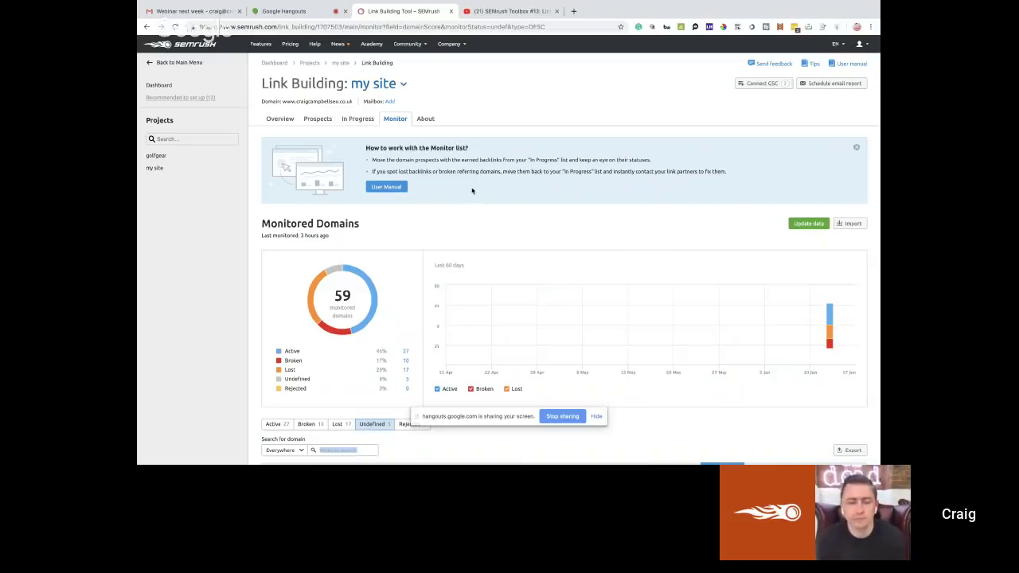
- Open the About page and read the description of the Link Building tool
left_click(426, 119)
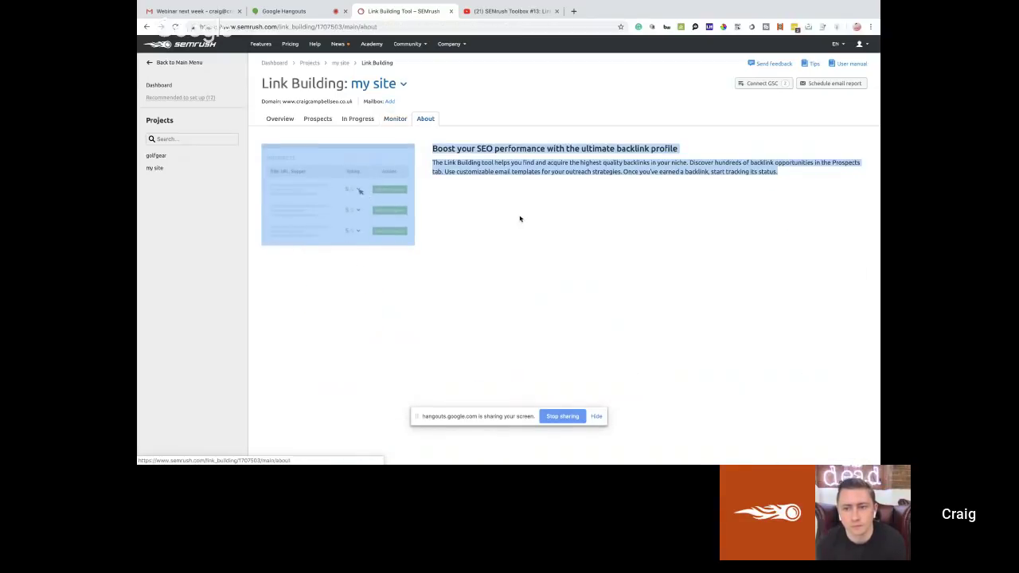
left_click(525, 244)
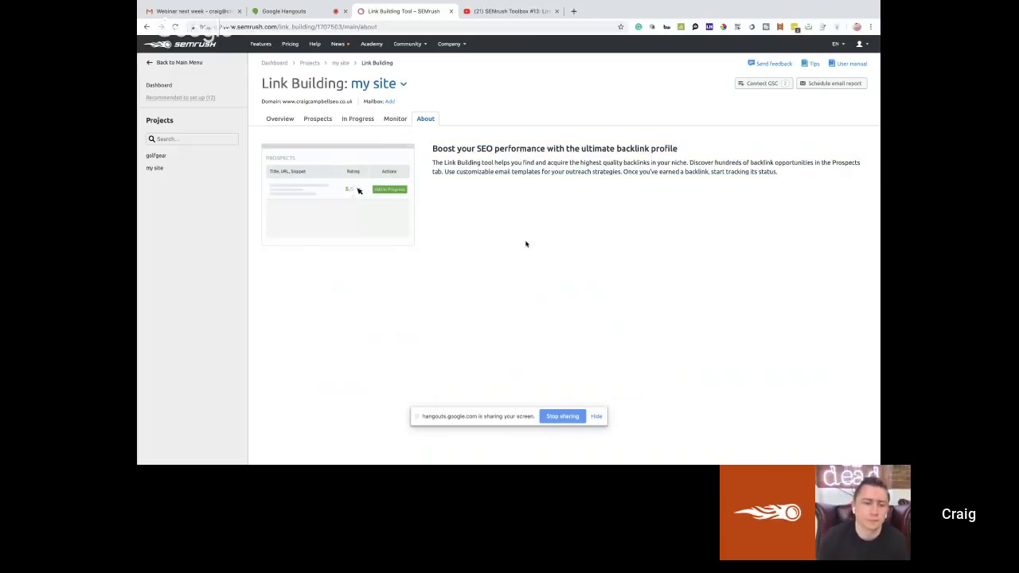
- Return to the Overview and view the keyword list for finding new prospects, closing it without changes
left_click(280, 120)
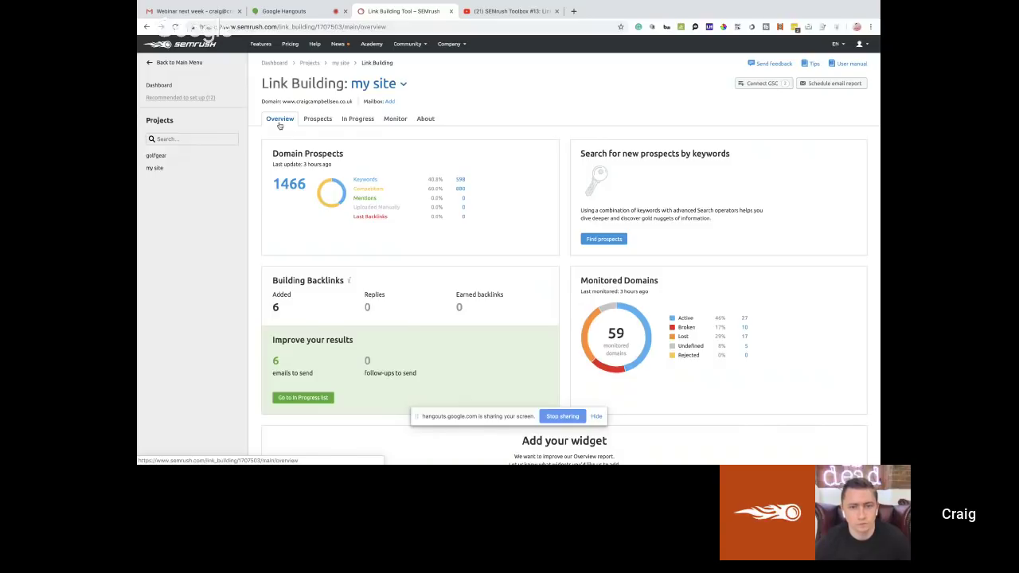
left_click(605, 240)
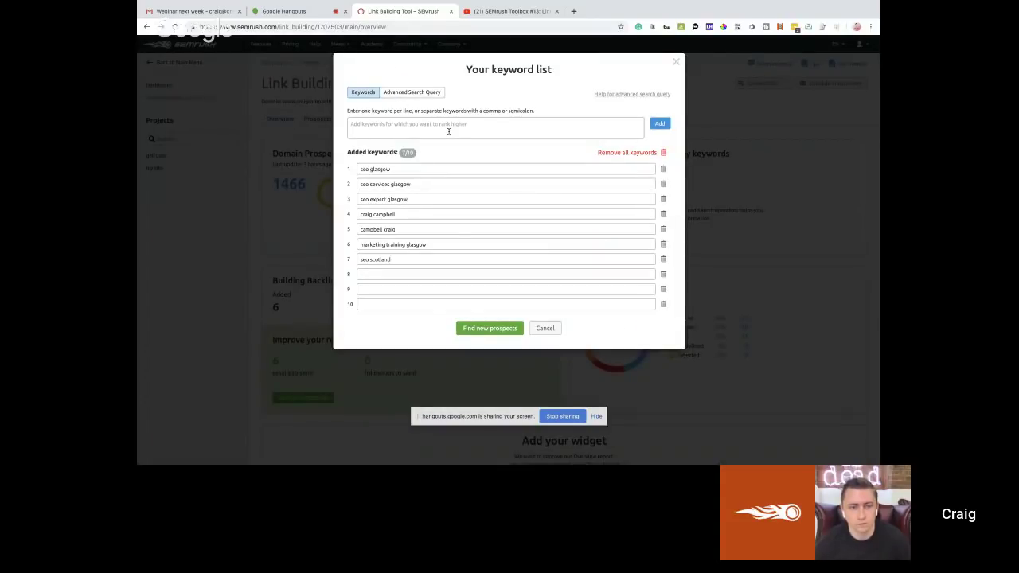
left_click(674, 63)
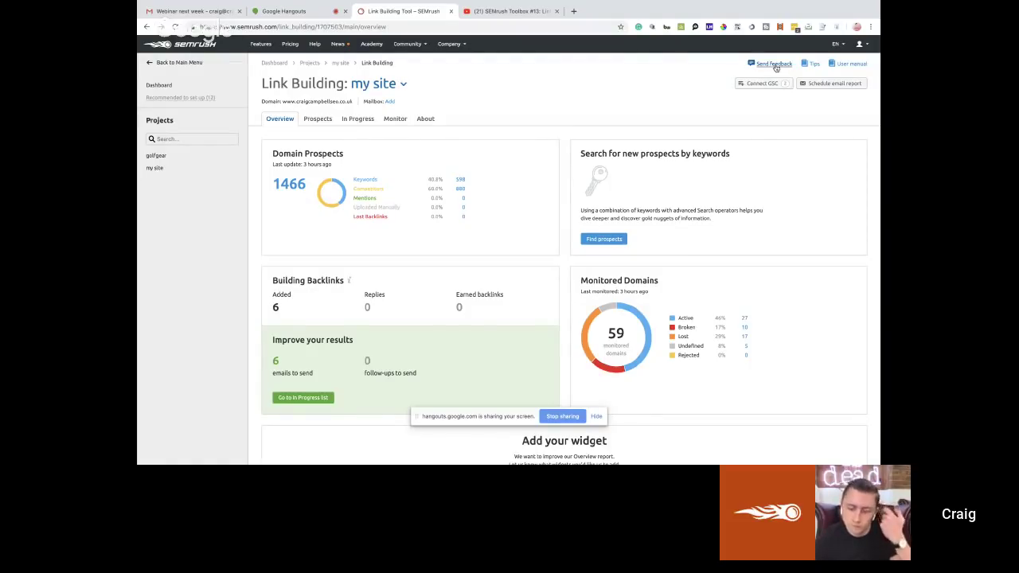
- View the feedback form and cancel it without sending anything, and stop sharing the screen in the Hangouts call
scroll(776, 68, "up", 5)
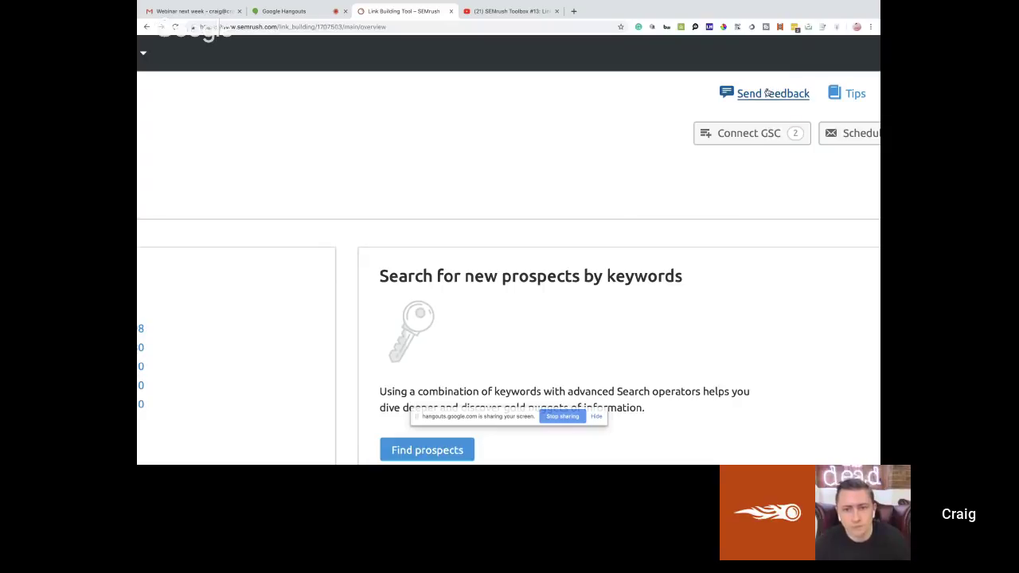
left_click(767, 92)
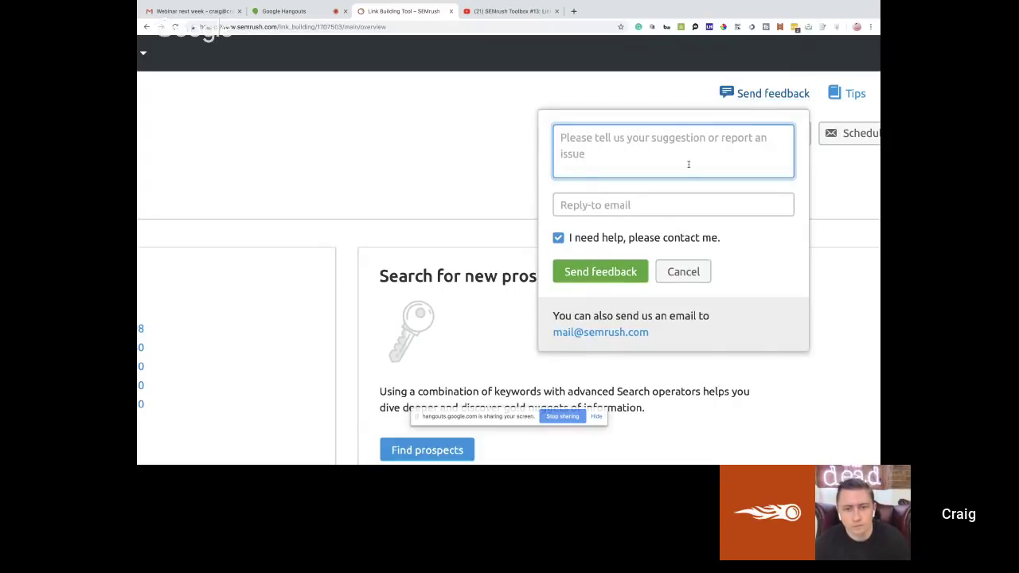
left_click(695, 282)
scroll(695, 283, "down", 5)
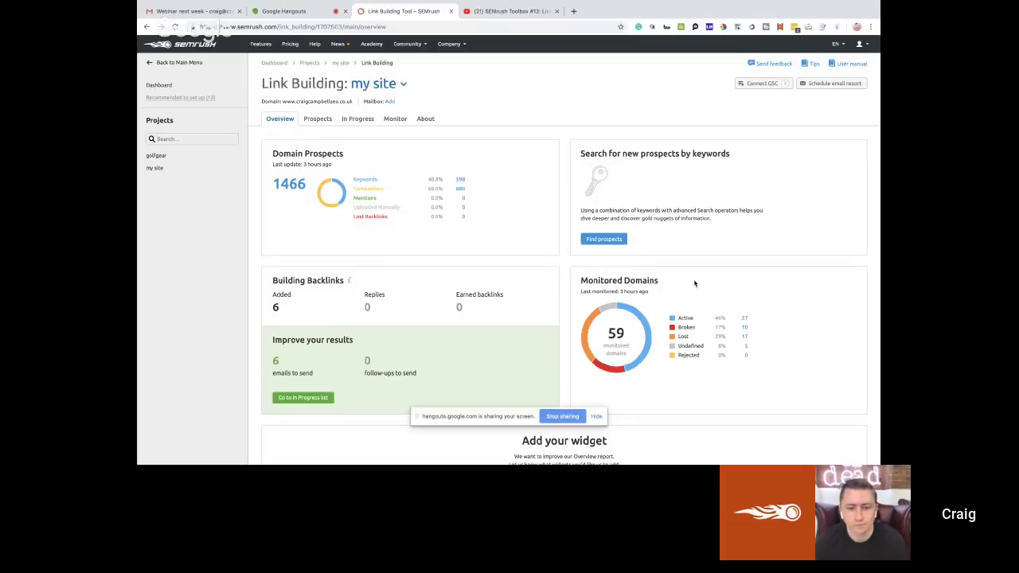
left_click(563, 416)
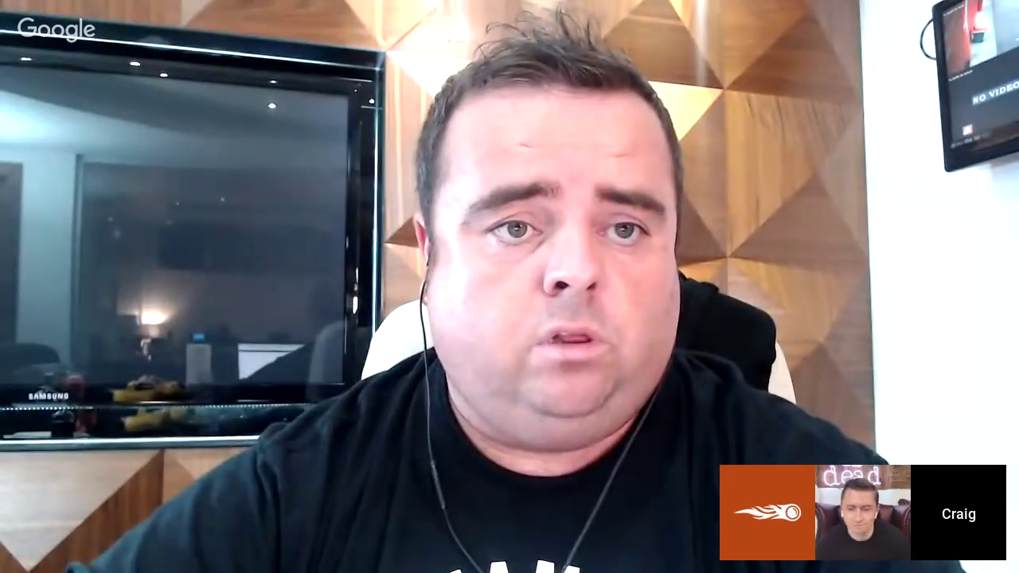
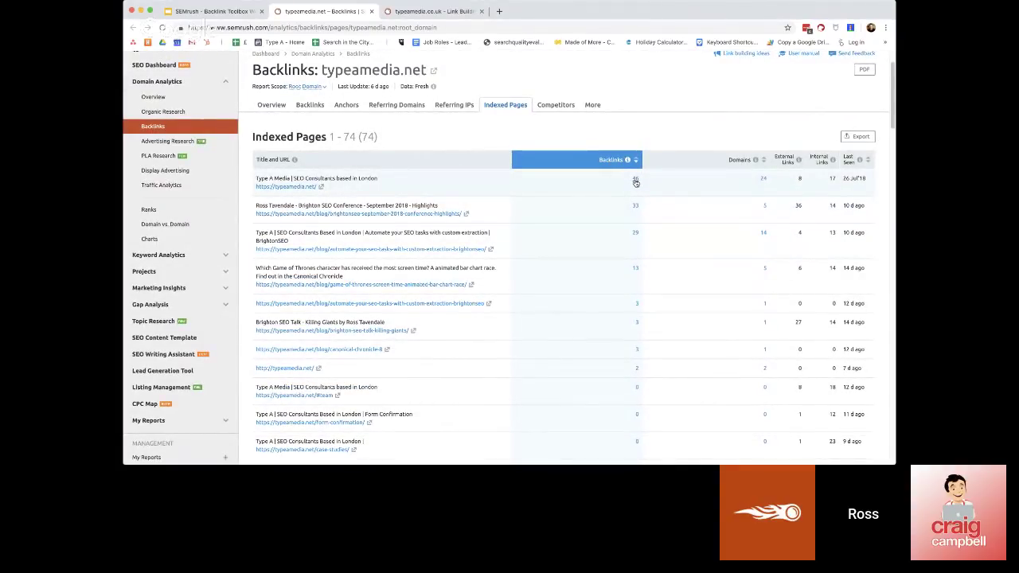
left_click(635, 183)
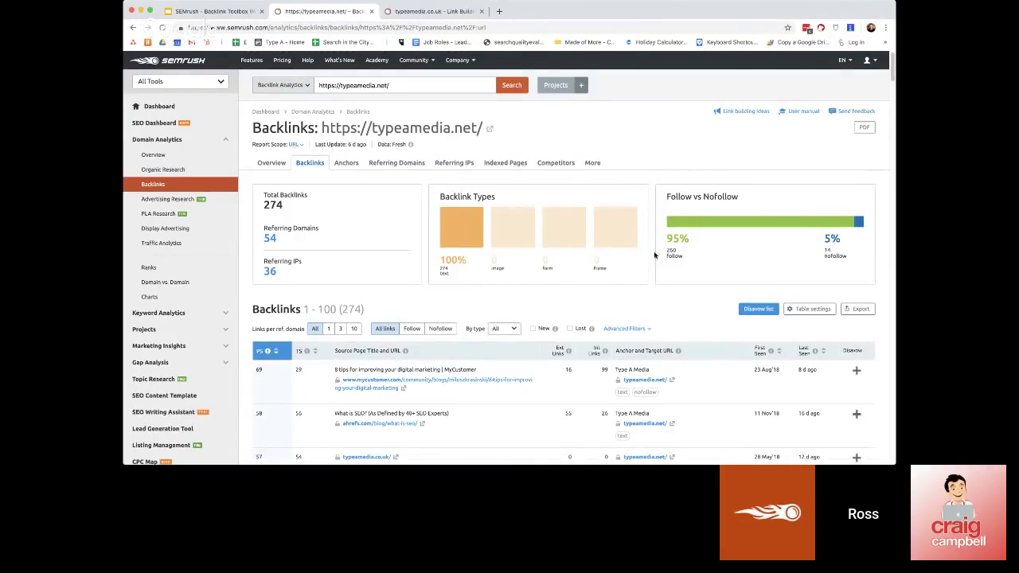
scroll(664, 271, "down", 5)
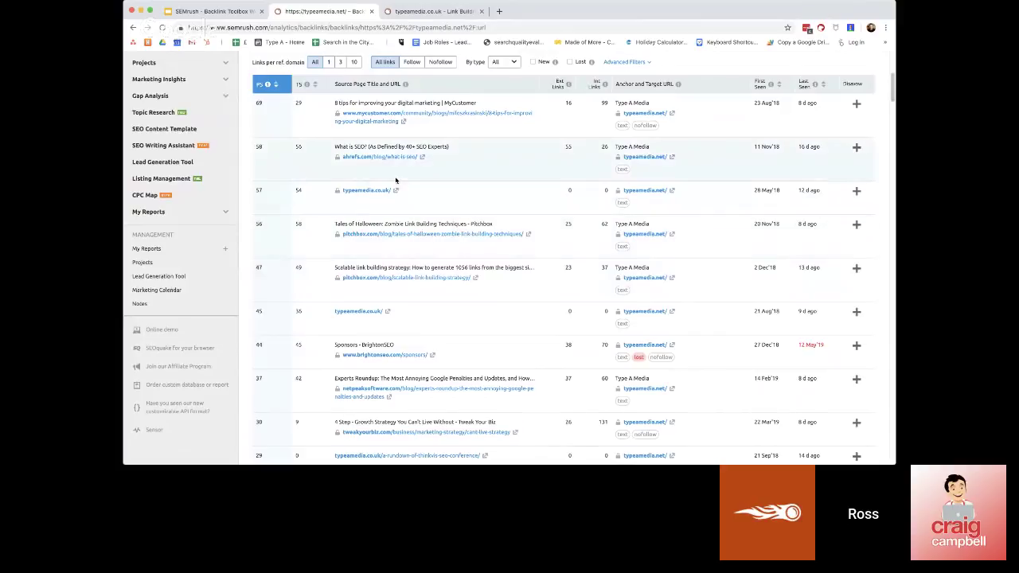
scroll(452, 177, "down", 2)
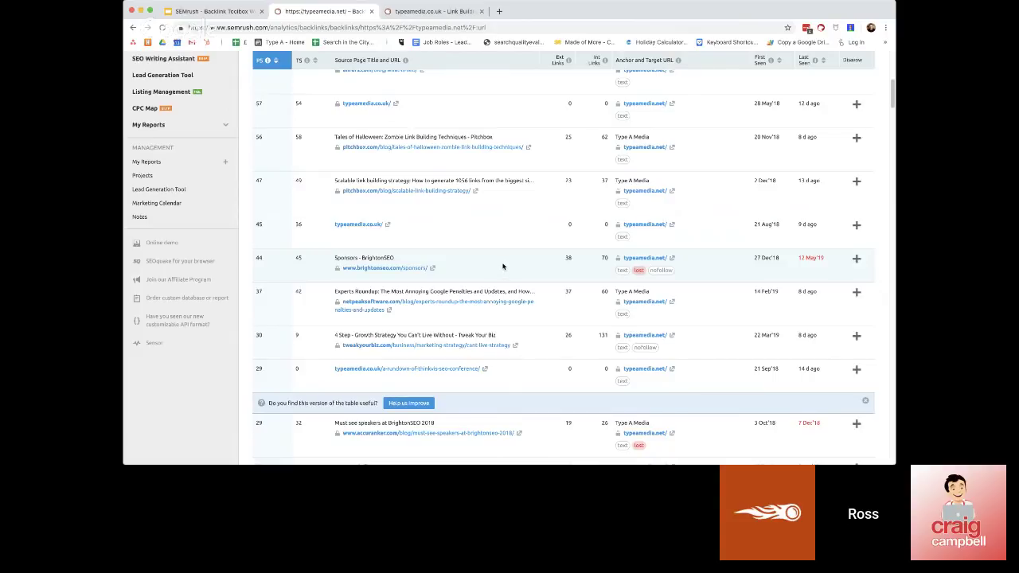
left_click(211, 12)
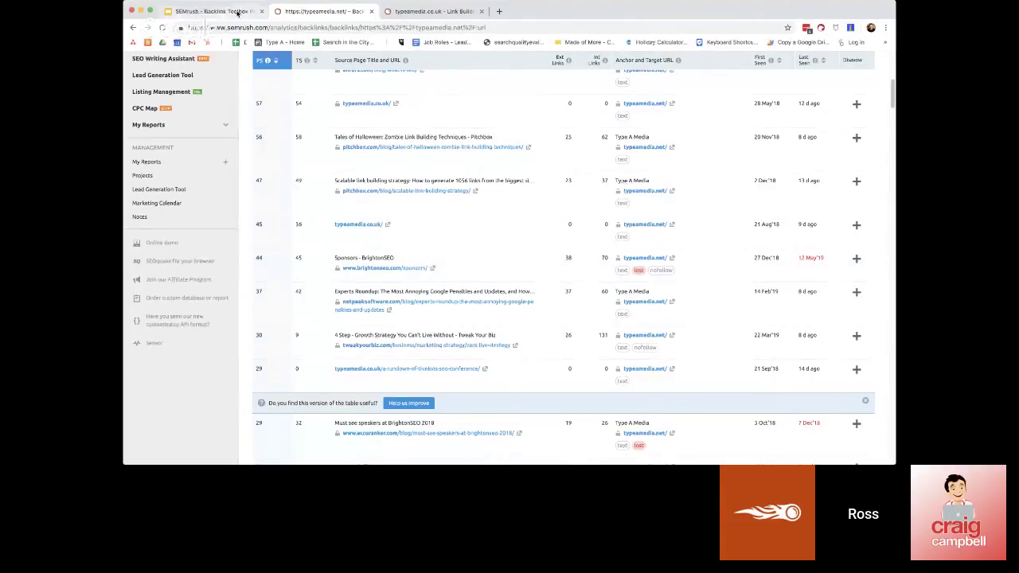
- Advance the presentation to the Link Intersect slide and open its linked Competitors Report for typeamedia.net
left_click(627, 349)
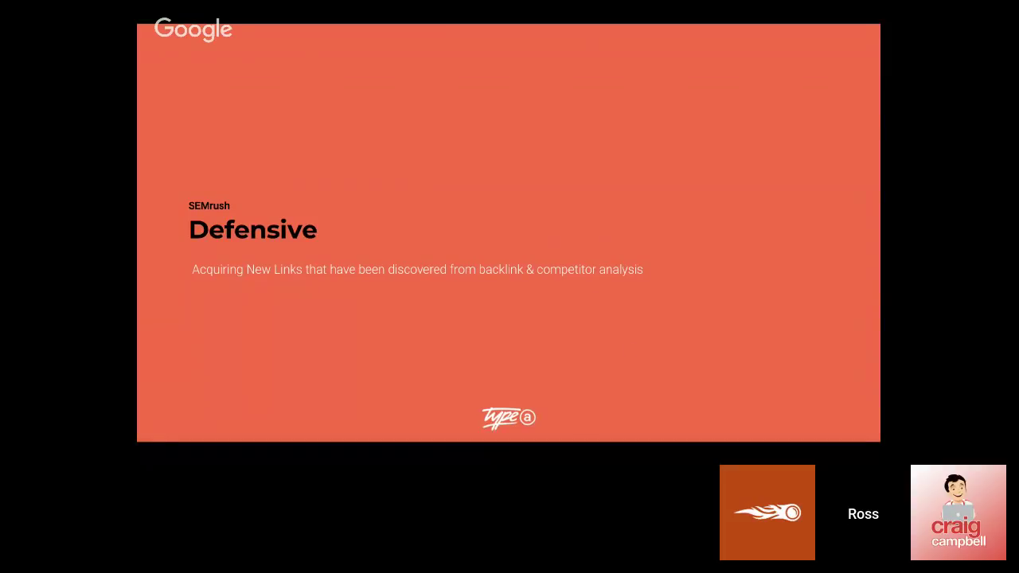
key("Right")
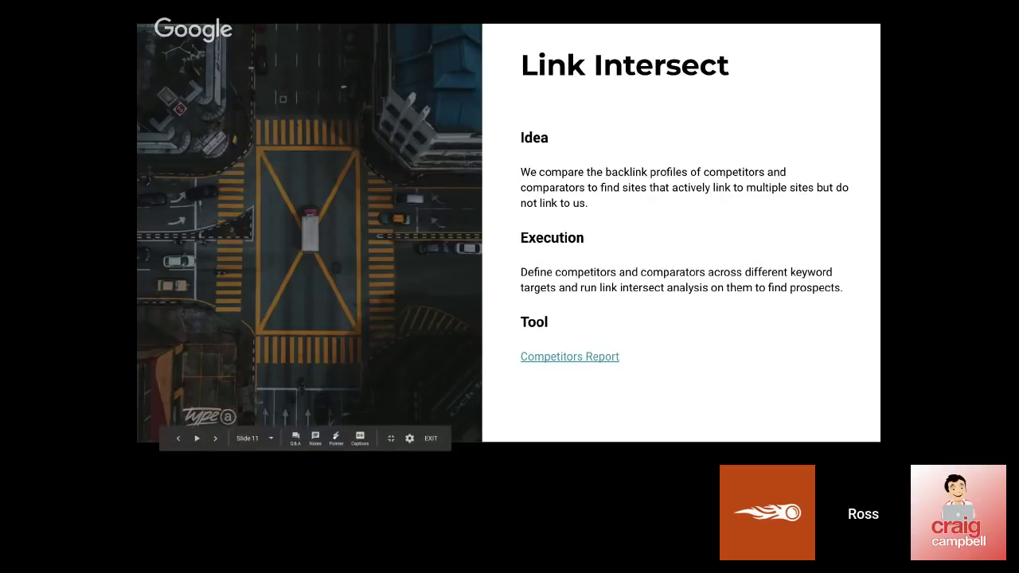
left_click(569, 357)
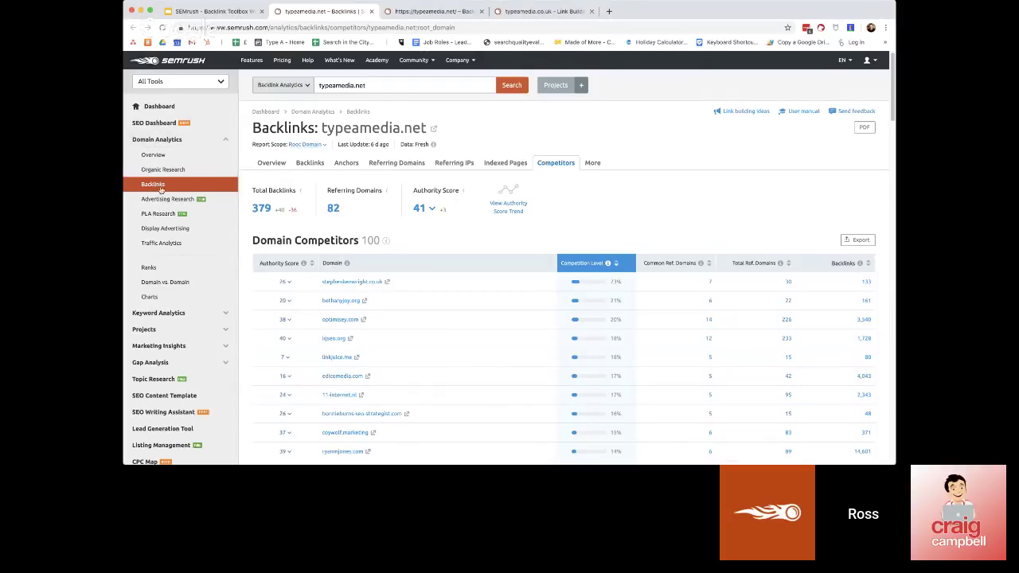
- Look through the Domain Competitors table for typeamedia.net and open its export options
scroll(590, 282, "down", 1)
scroll(590, 282, "down", 5)
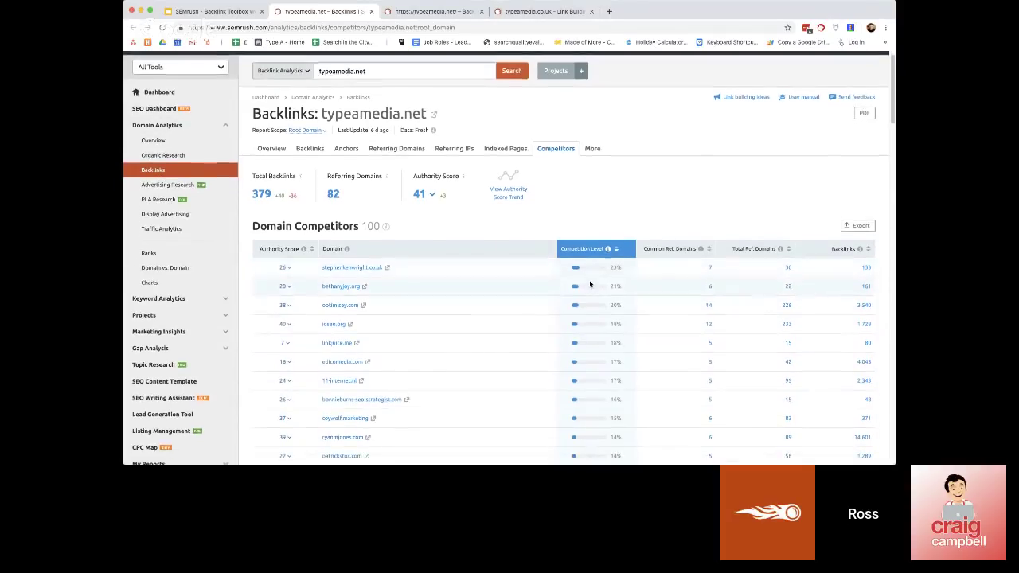
scroll(460, 227, "up", 4)
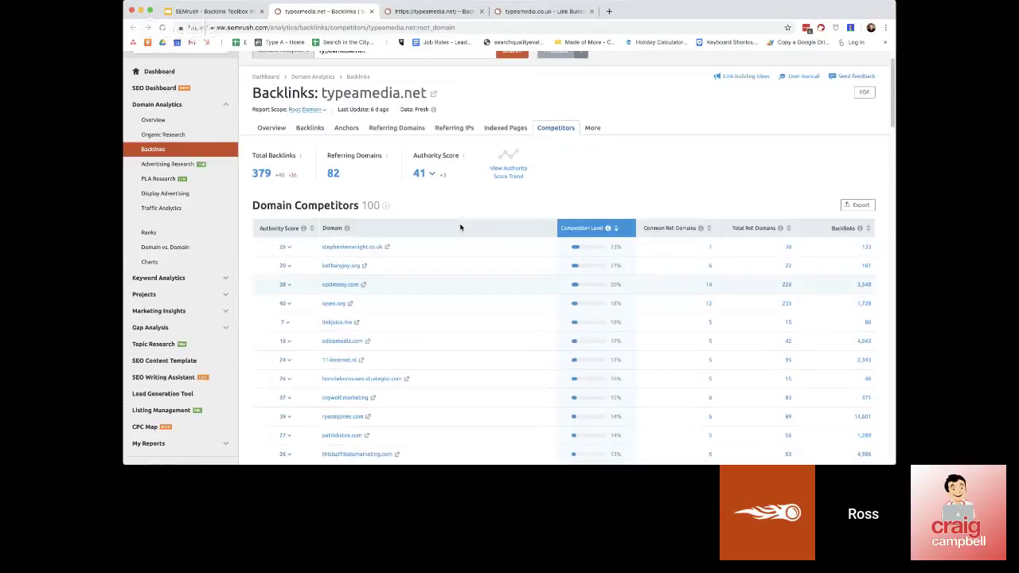
scroll(460, 227, "up", 1)
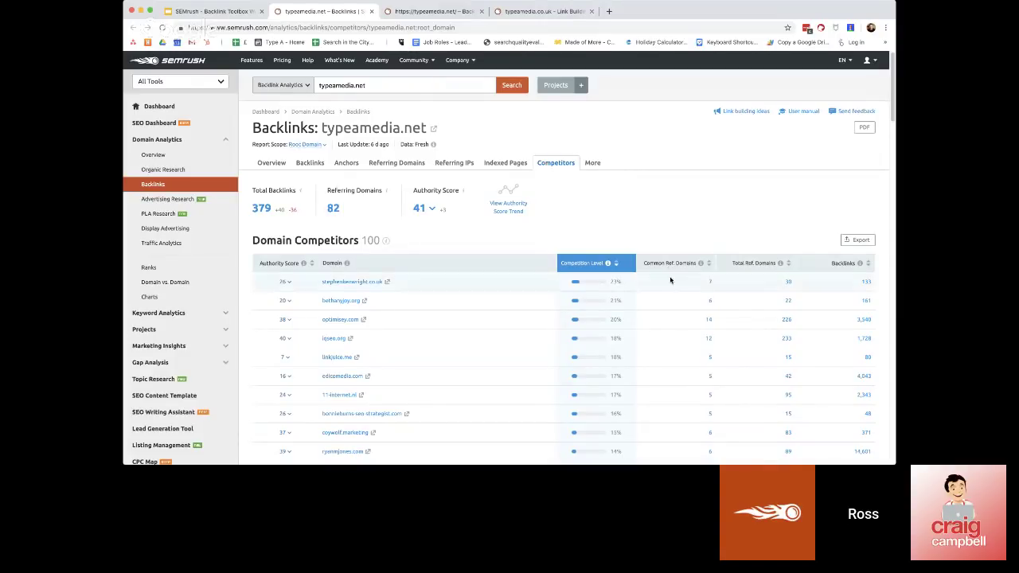
left_click(470, 85)
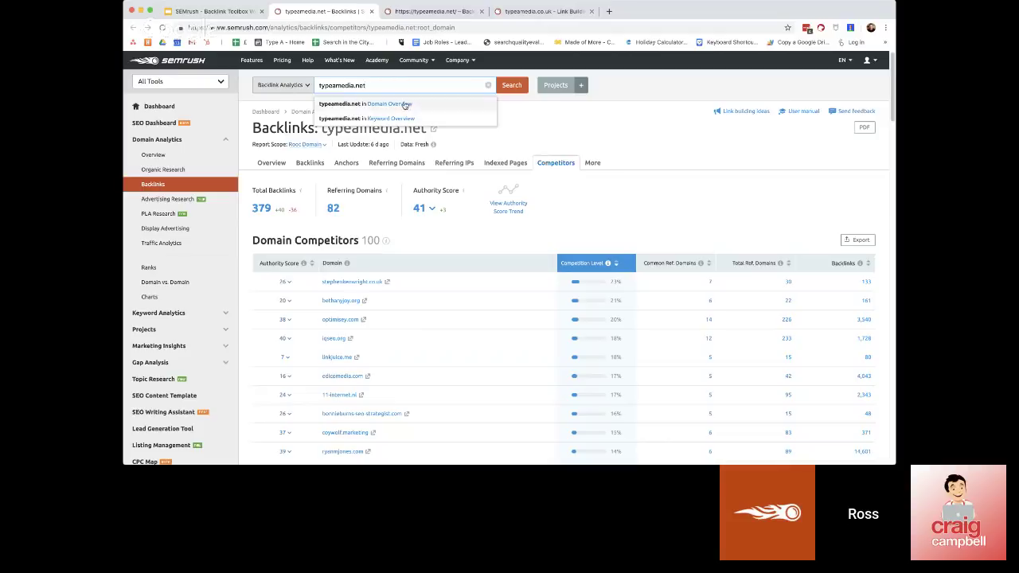
left_click(627, 147)
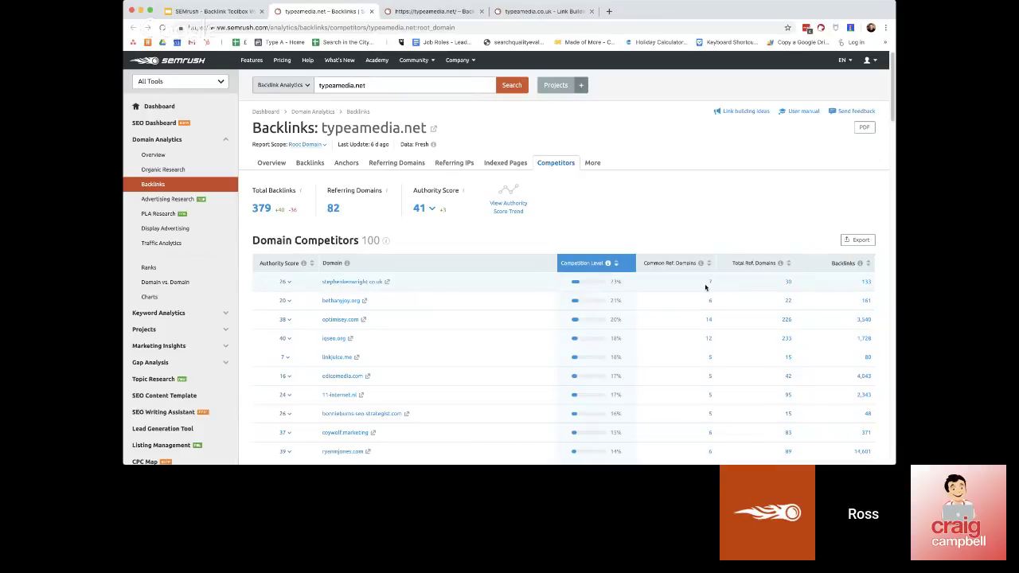
left_click(858, 240)
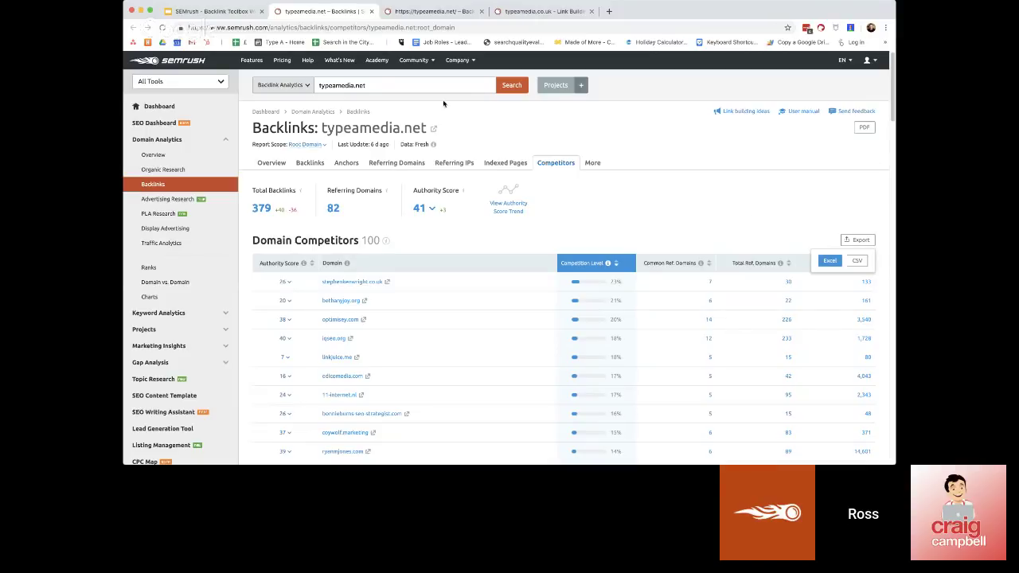
- Return to the presentation's Broken Link Building slide and open its Lost Links report for the competitor optimisey.com
left_click(233, 12)
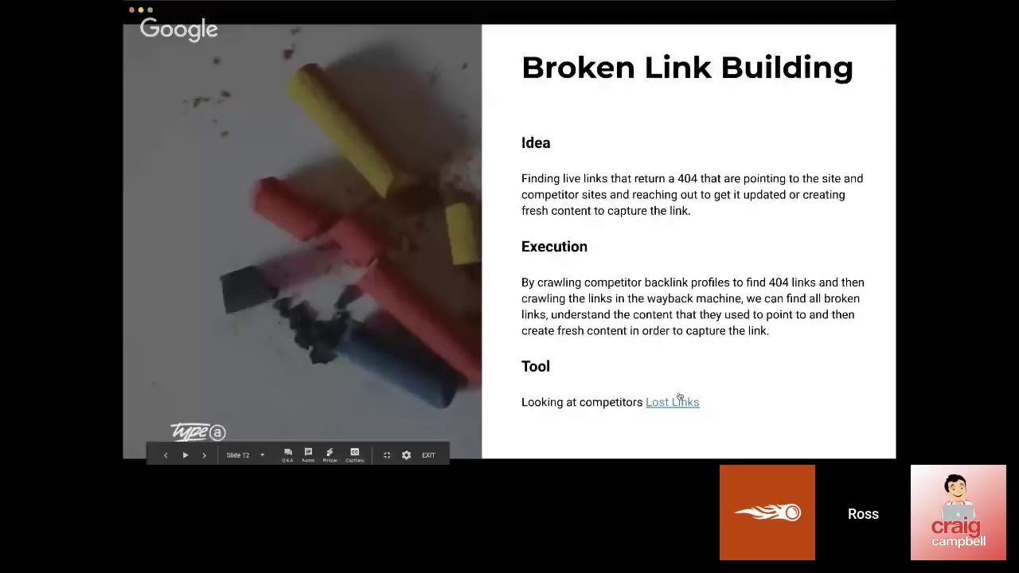
left_click(679, 401)
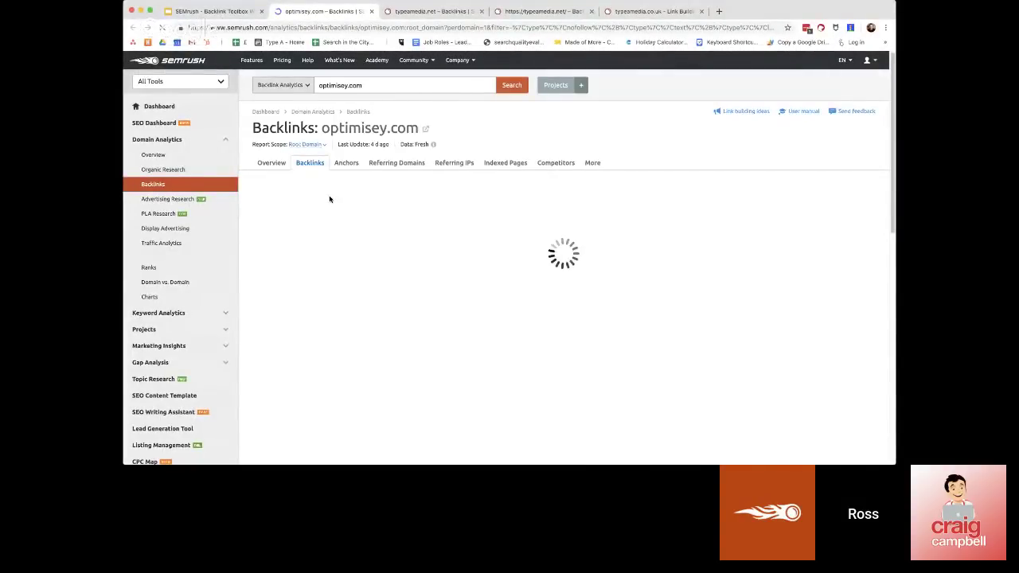
scroll(369, 255, "down", 3)
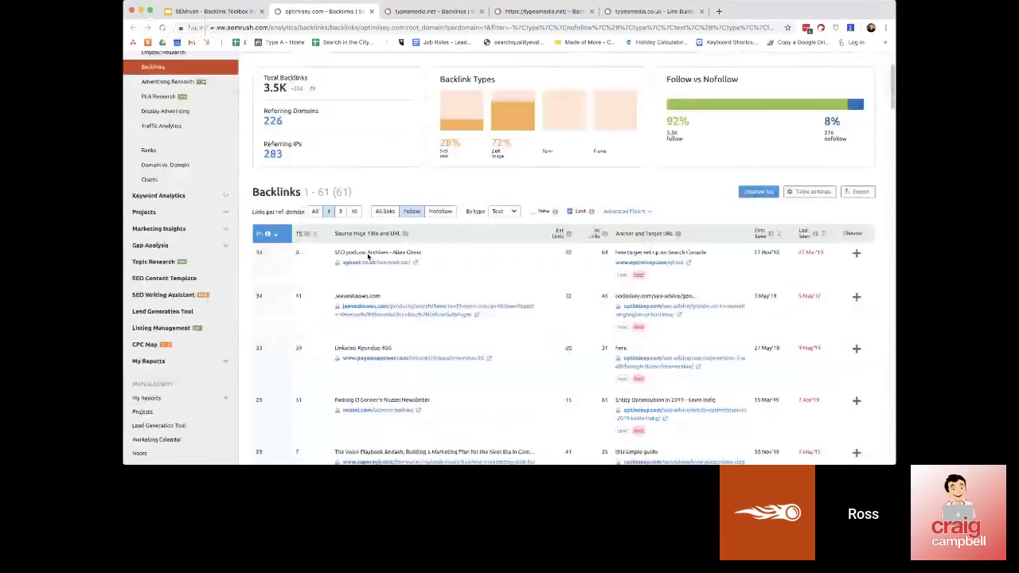
scroll(357, 229, "up", 3)
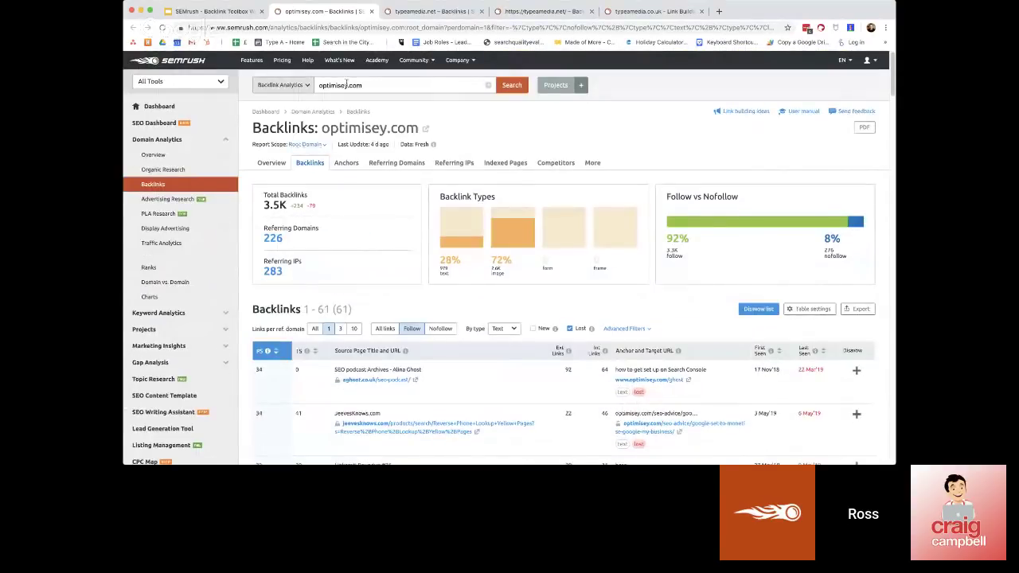
left_click(368, 84)
left_click_drag(373, 89, 313, 88)
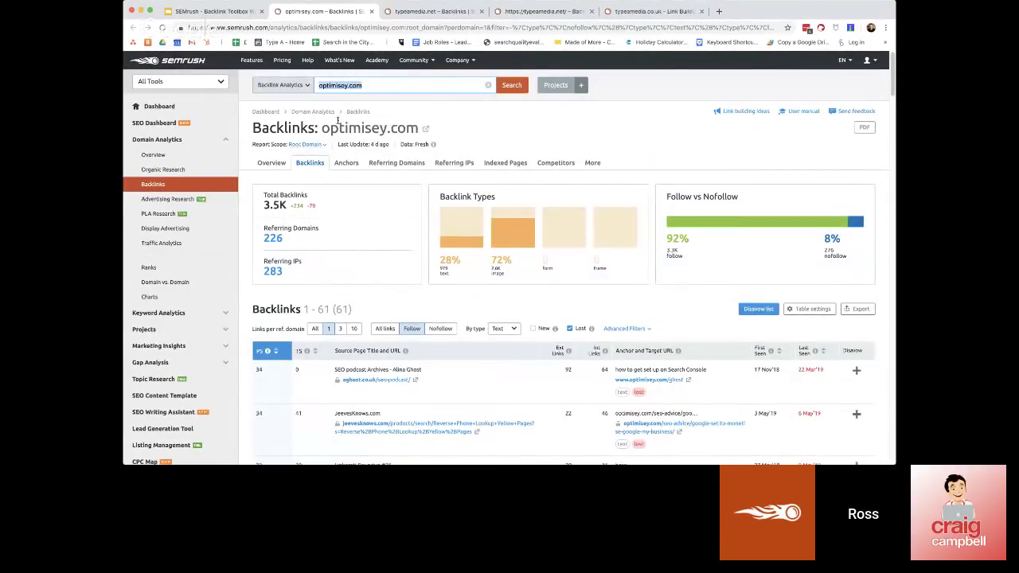
- Examine optimisey.com's lost follow text backlinks and their target URLs, and return to the Backlink Toolbox presentation
scroll(518, 159, "down", 4)
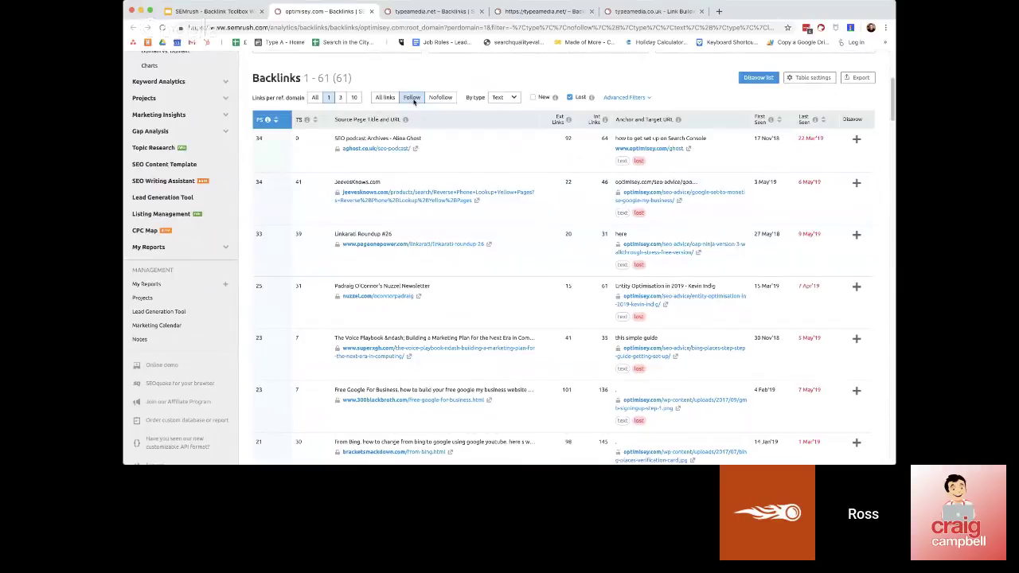
left_click(501, 98)
left_click(505, 80)
scroll(669, 199, "down", 3)
scroll(674, 185, "down", 10)
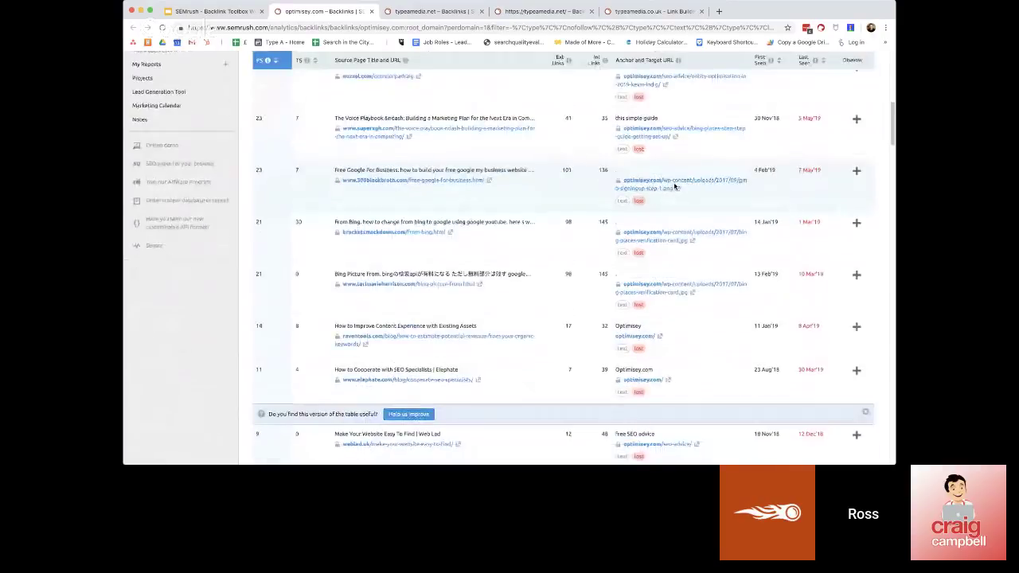
scroll(675, 190, "down", 6)
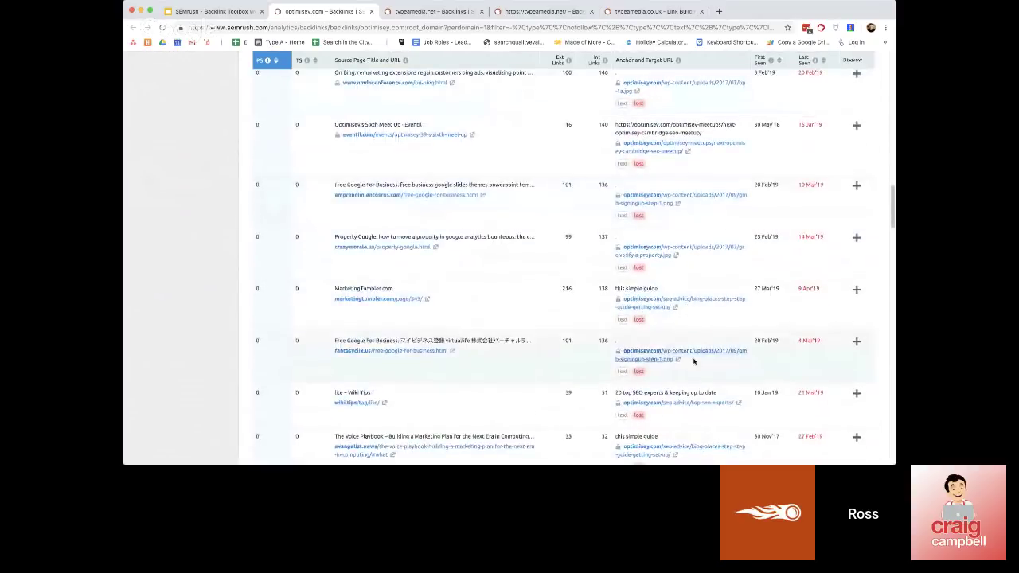
scroll(694, 371, "up", 4)
scroll(695, 371, "up", 15)
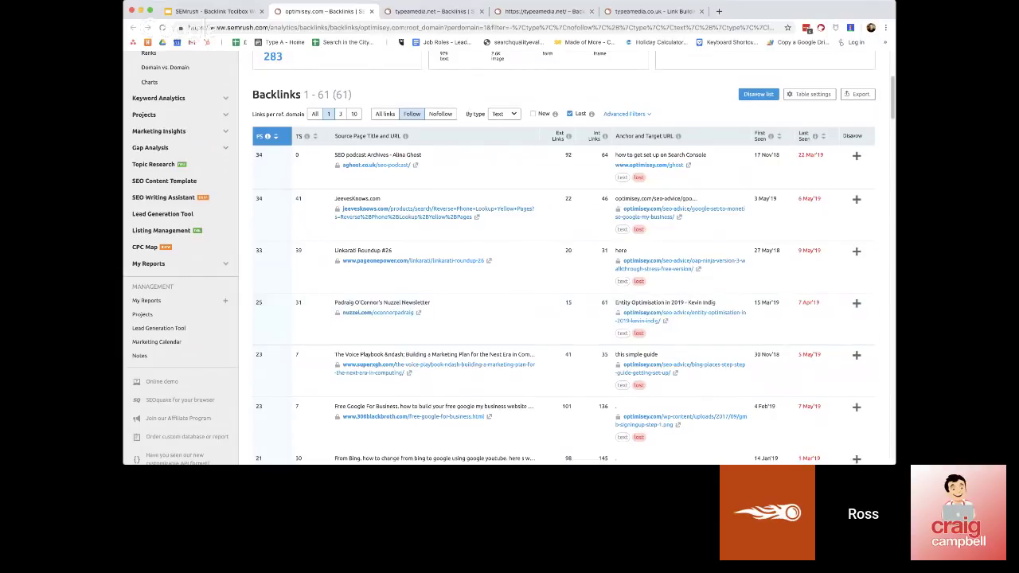
left_click(228, 13)
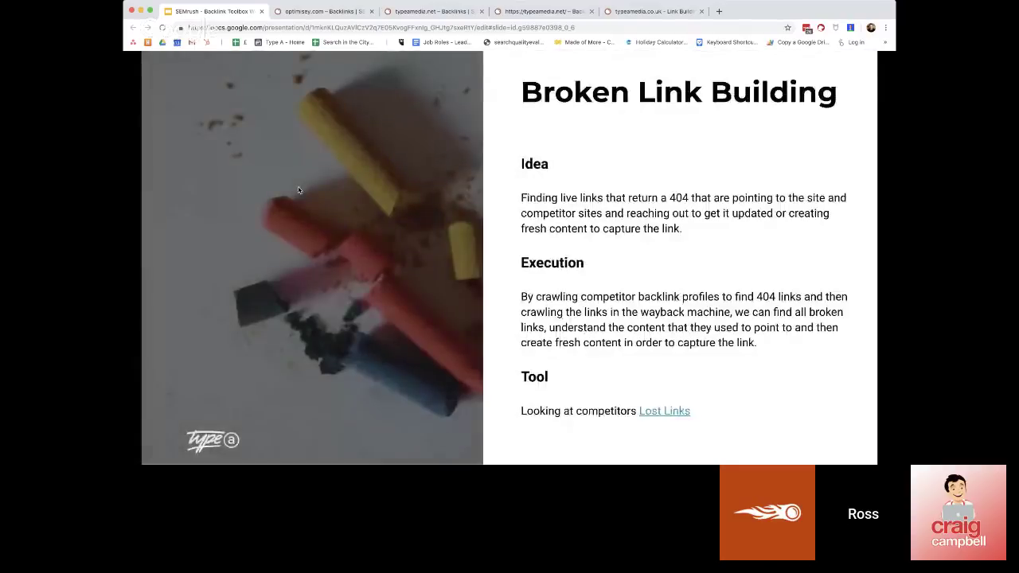
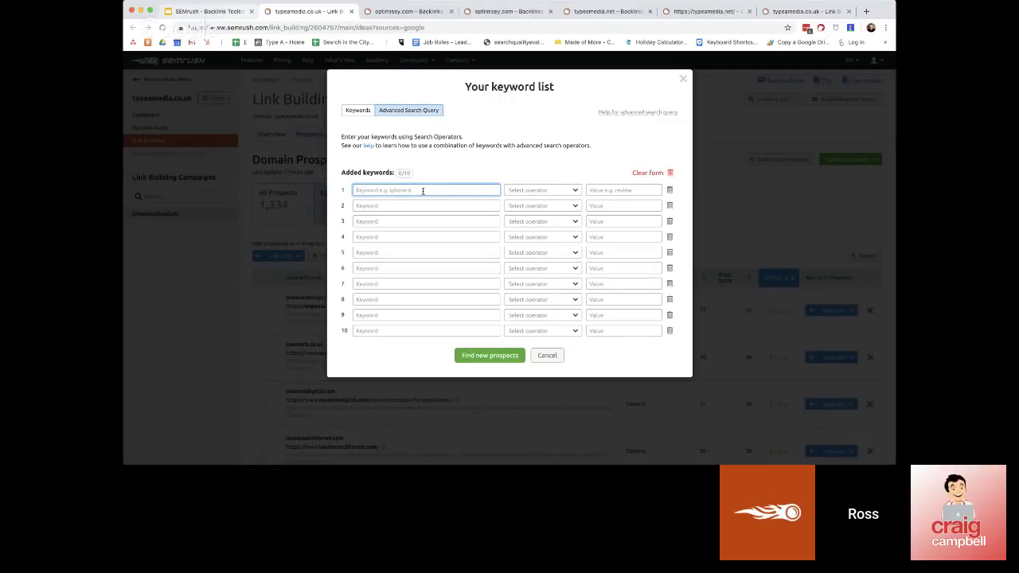
- Enter "seo agency" and "seo" as the first two keywords of the advanced search query list
type("seo agency")
left_click(427, 203)
type("seo")
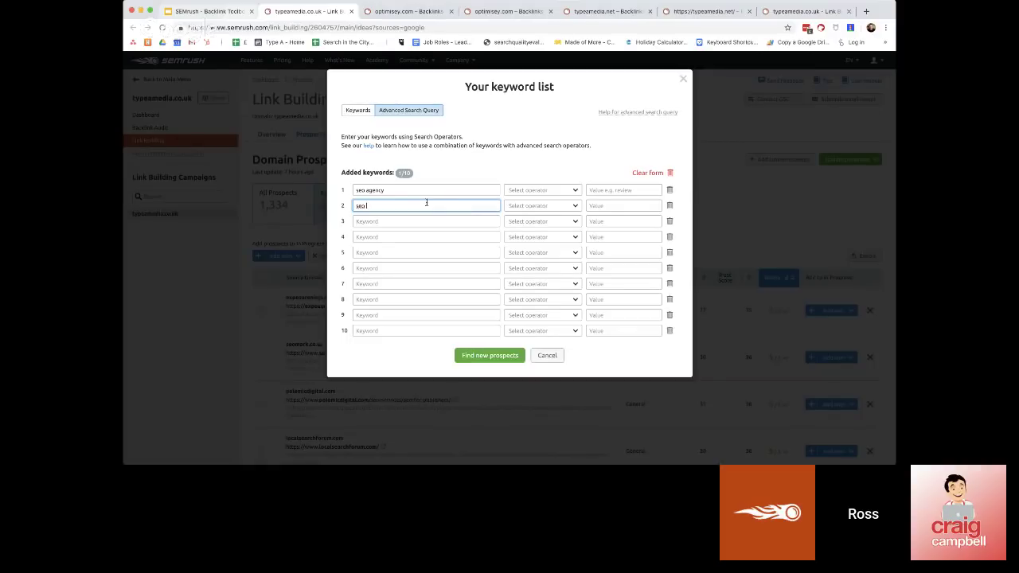
- Search Google in a new tab for "seo inurl:blog" and look through the blog results
left_click(867, 11)
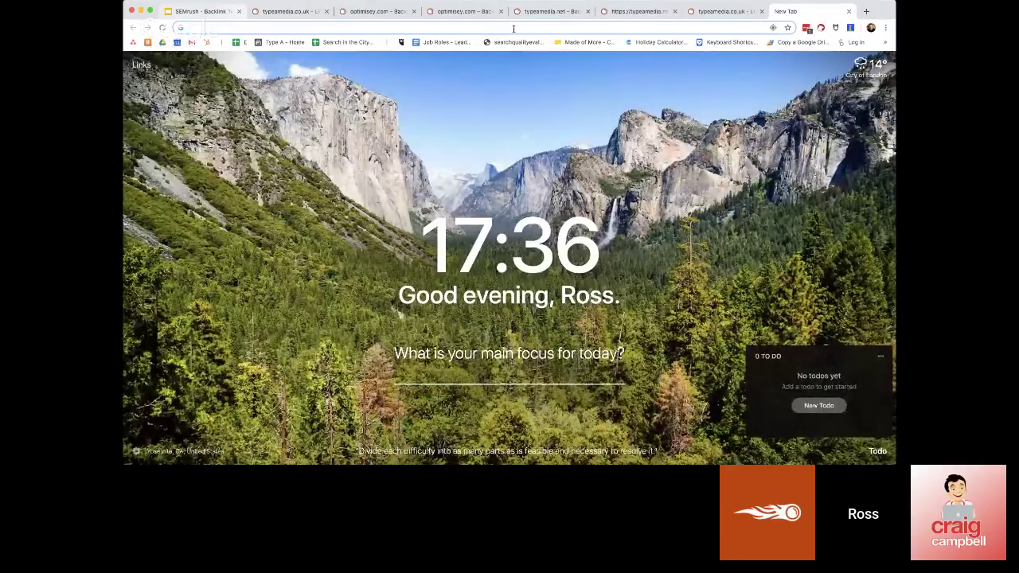
type("se")
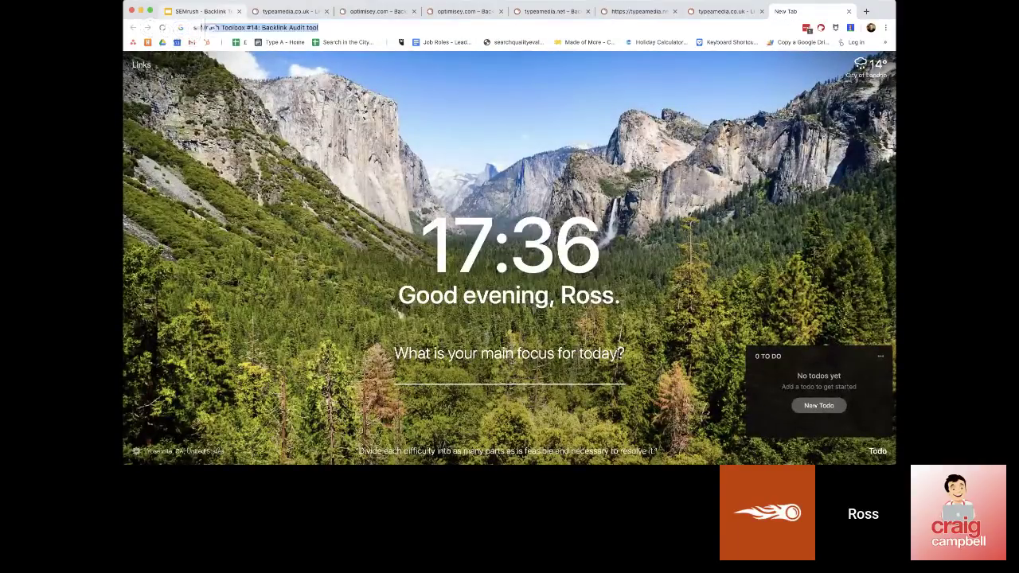
type("a lin")
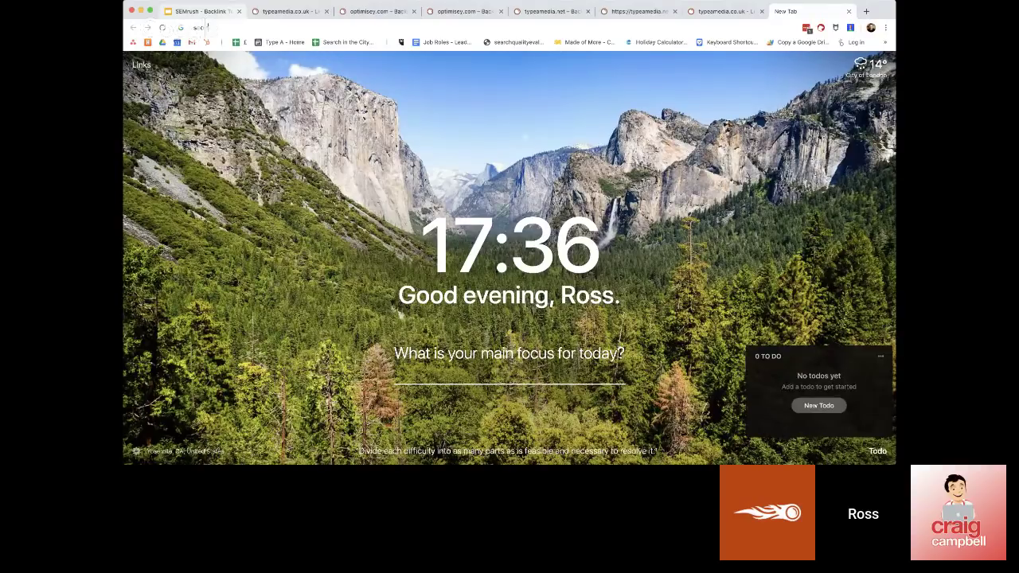
type("klink:blog")
key("Return")
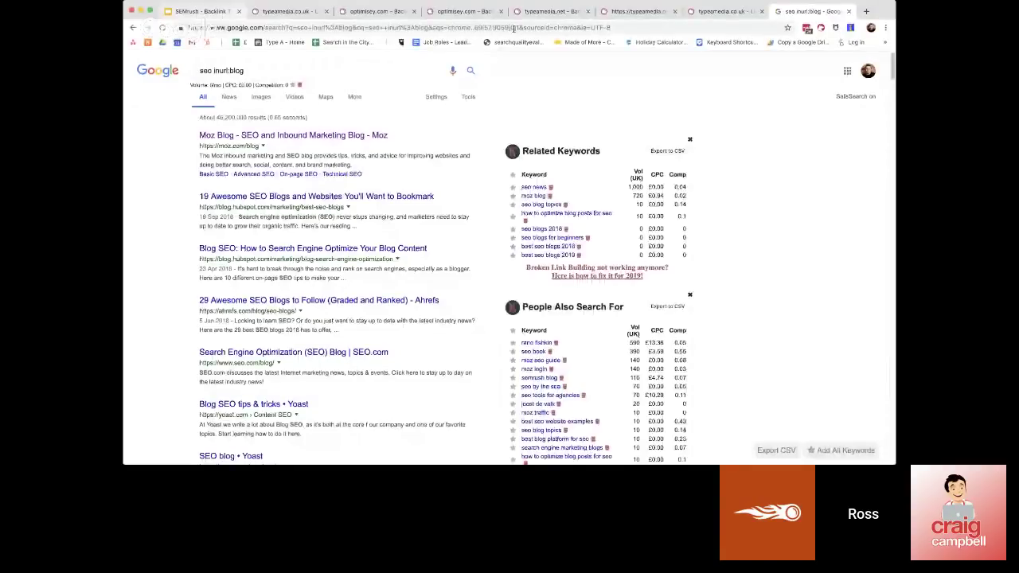
scroll(412, 200, "down", 5)
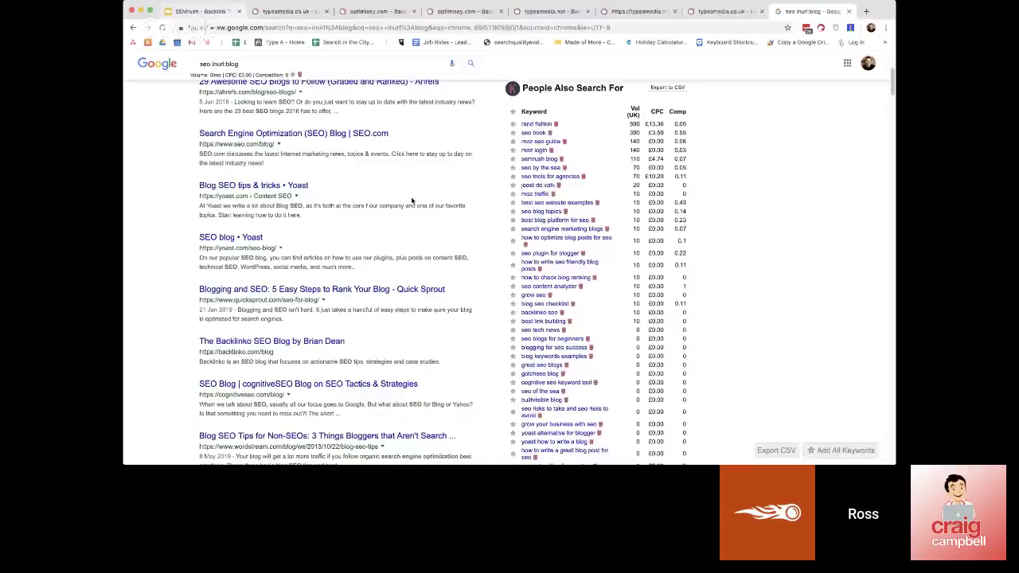
scroll(412, 201, "down", 10)
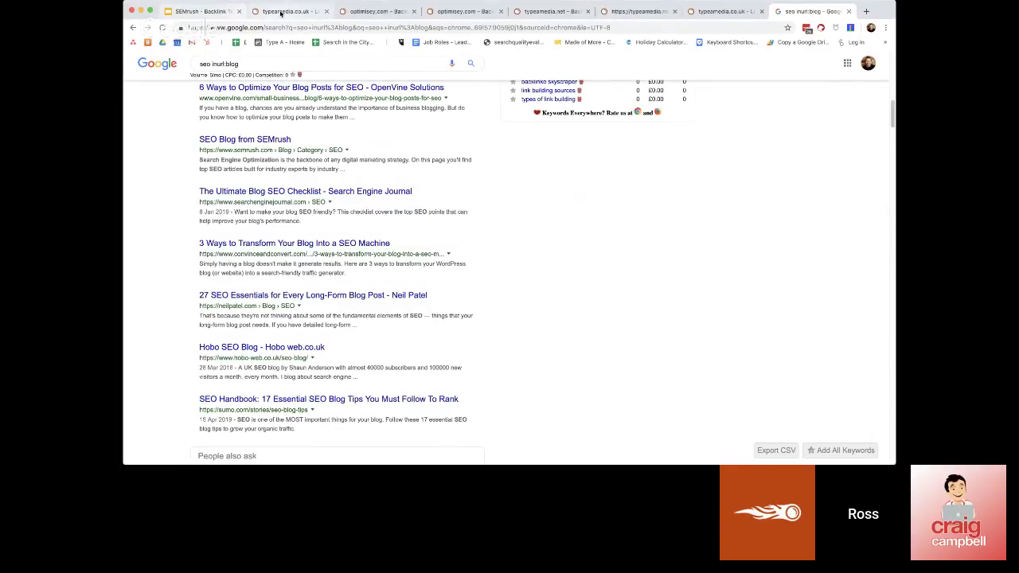
- Return to the Link Building keyword list and view the plain keywords, focusing on "google * tips inurl:blog"
left_click(284, 12)
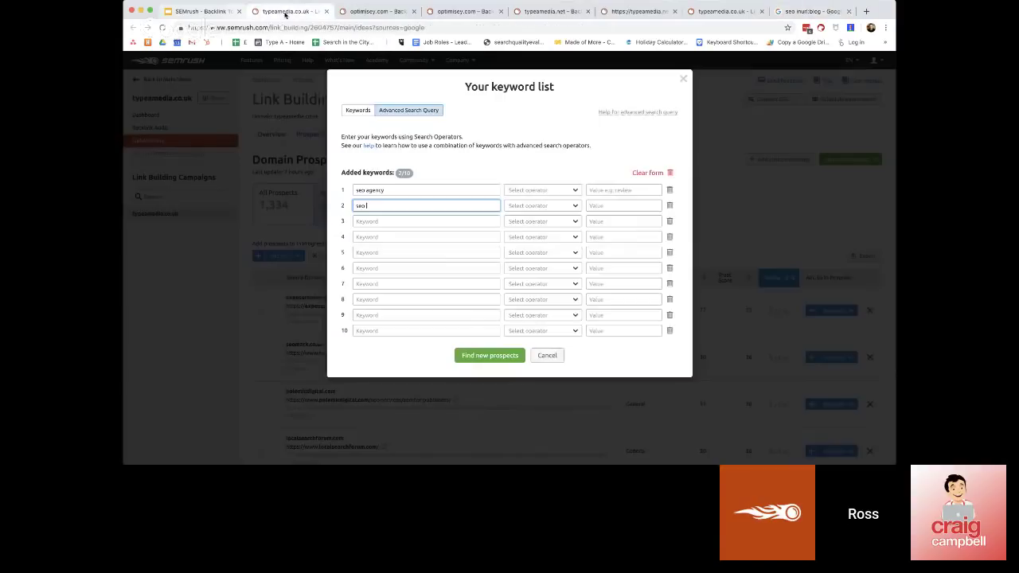
left_click(351, 113)
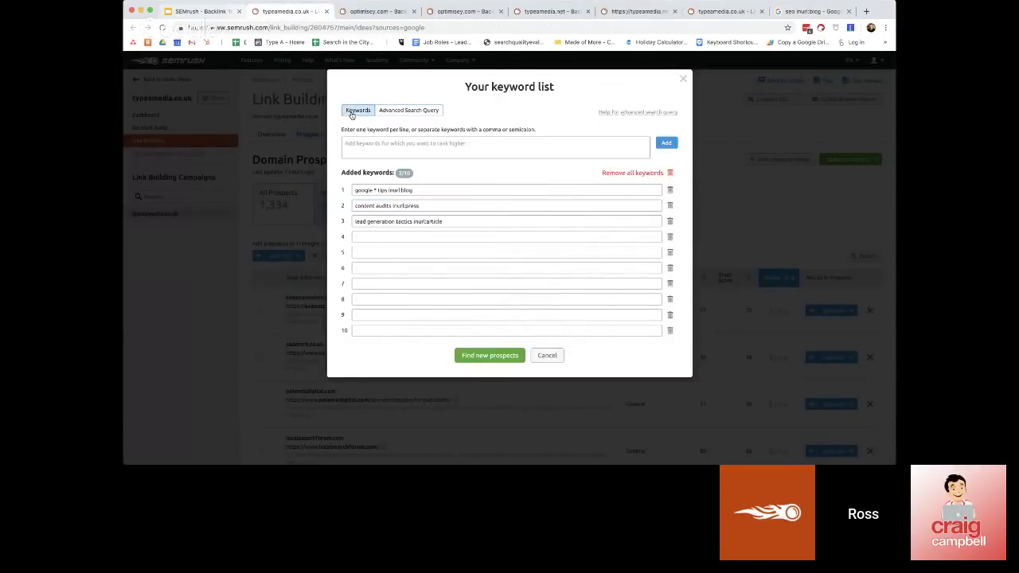
left_click(373, 189)
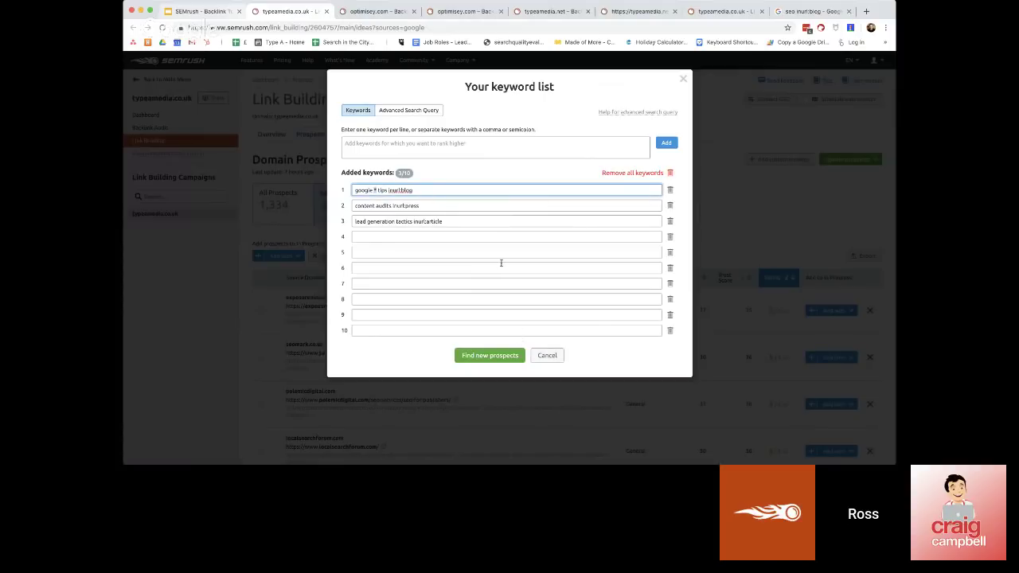
- Switch back to Google and search for "top 10 blogs"
left_click(796, 12)
left_click(326, 63)
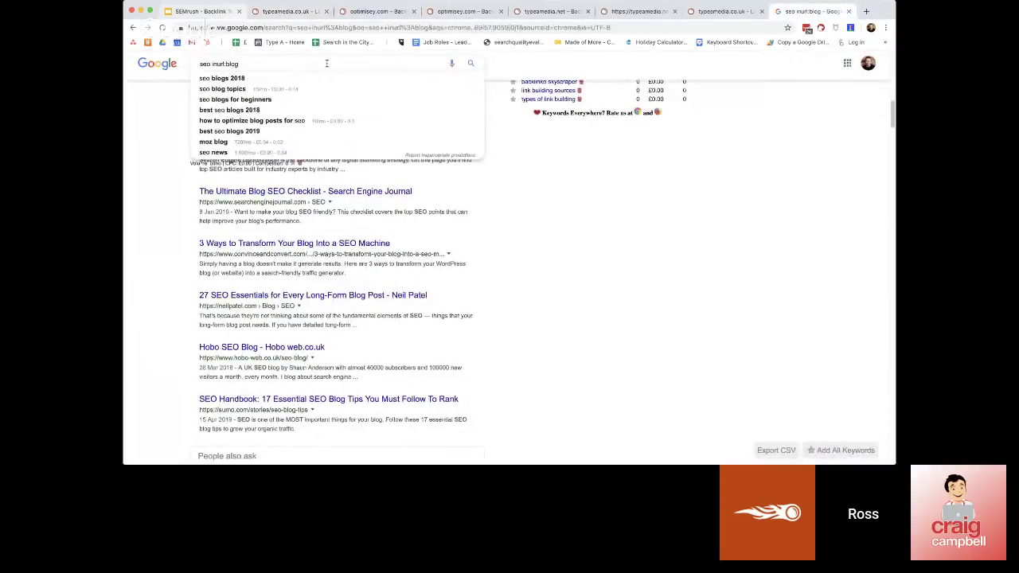
key("super+a")
type("top 10 ")
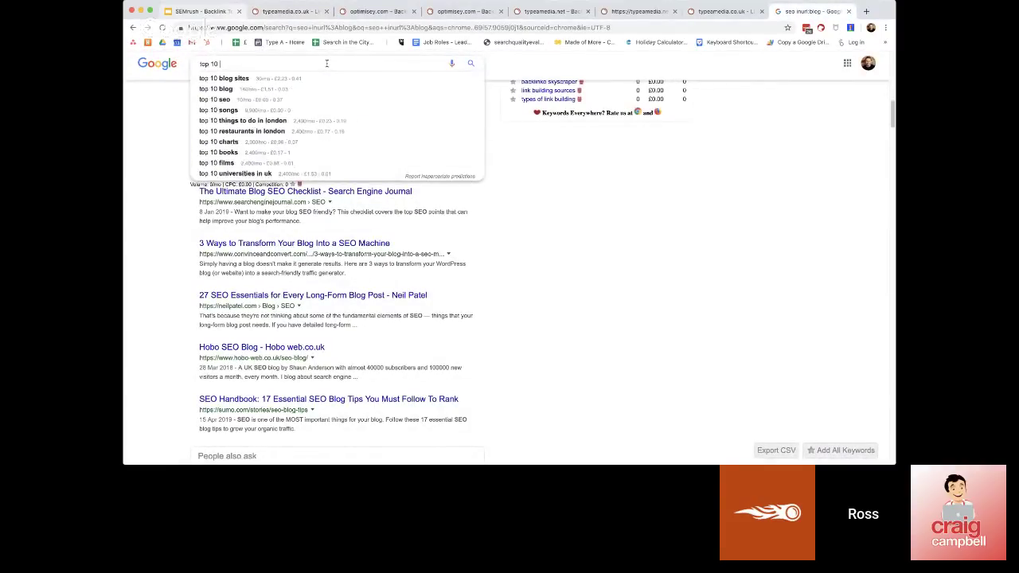
type("blogs")
key("Return")
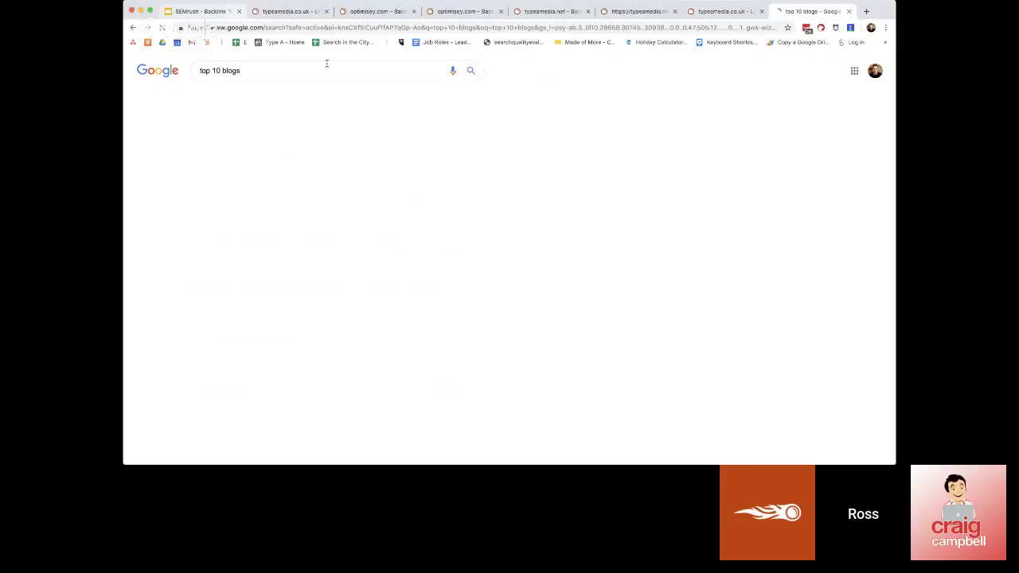
- Replace the number in the Google query with a wildcard and search for "top * blogs"
double_click(216, 70)
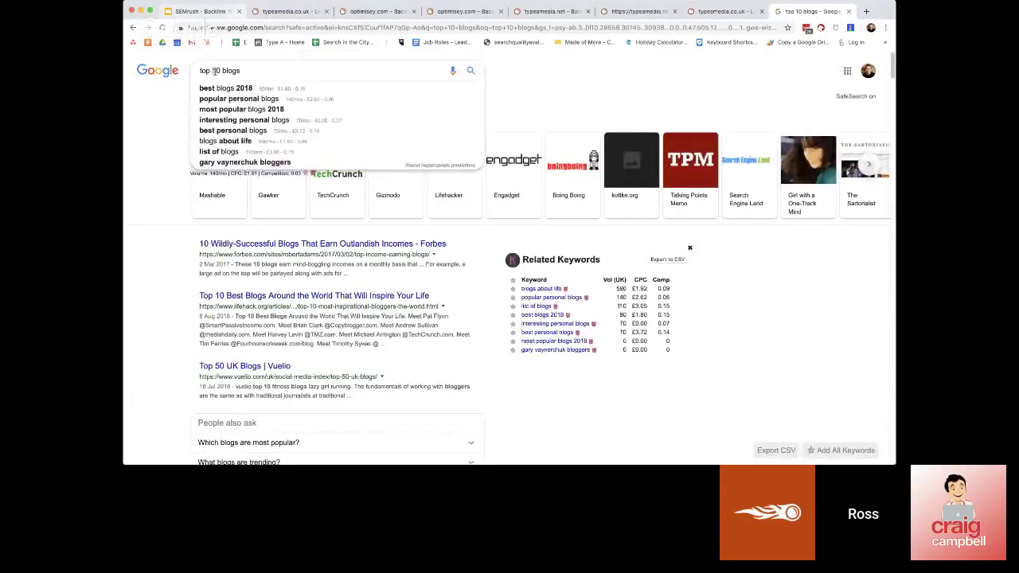
type("*")
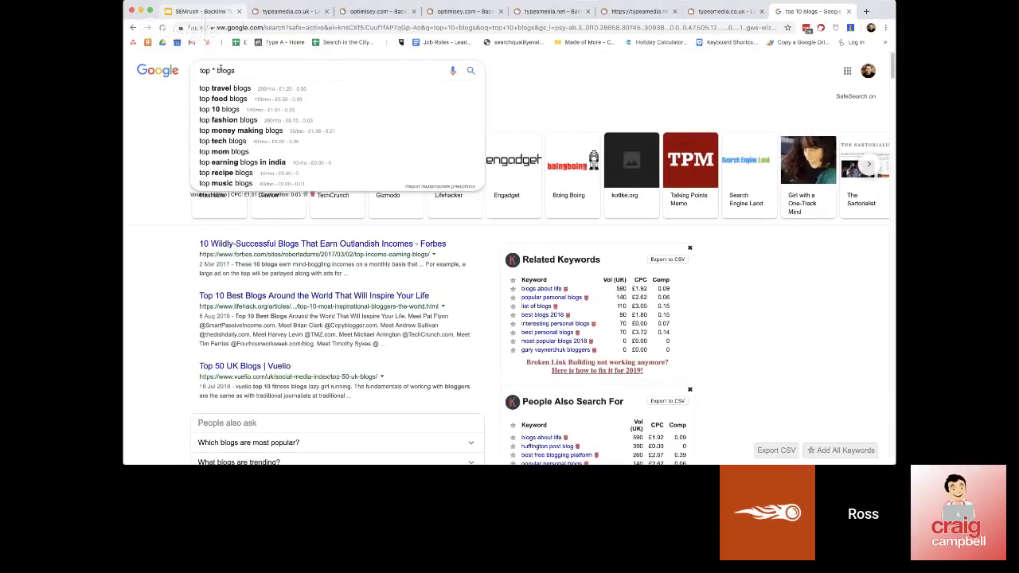
key("Return")
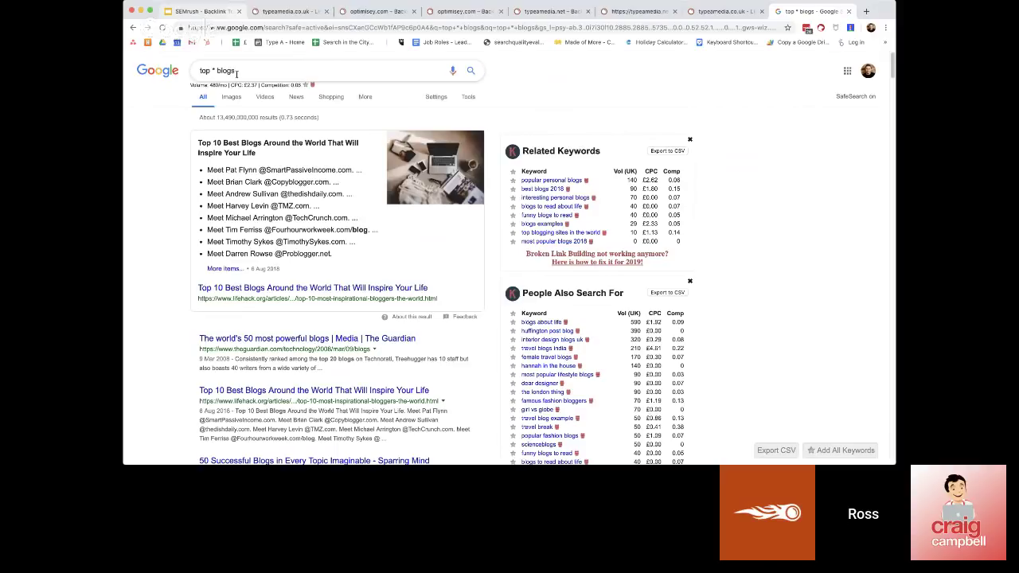
- Add a second wildcard to search for "top * blogs *" and look through the results
left_click(243, 69)
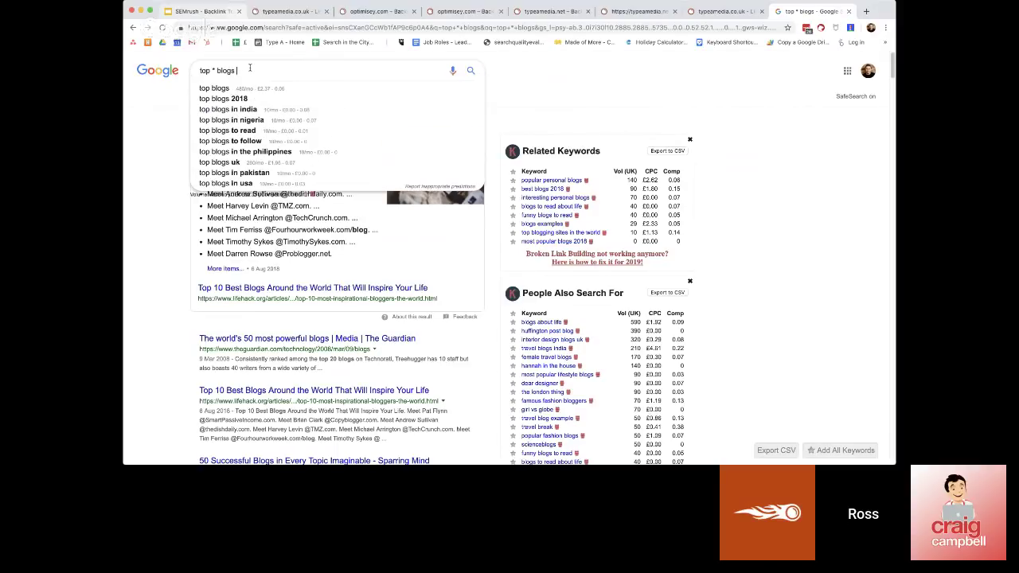
type("*")
key("Return")
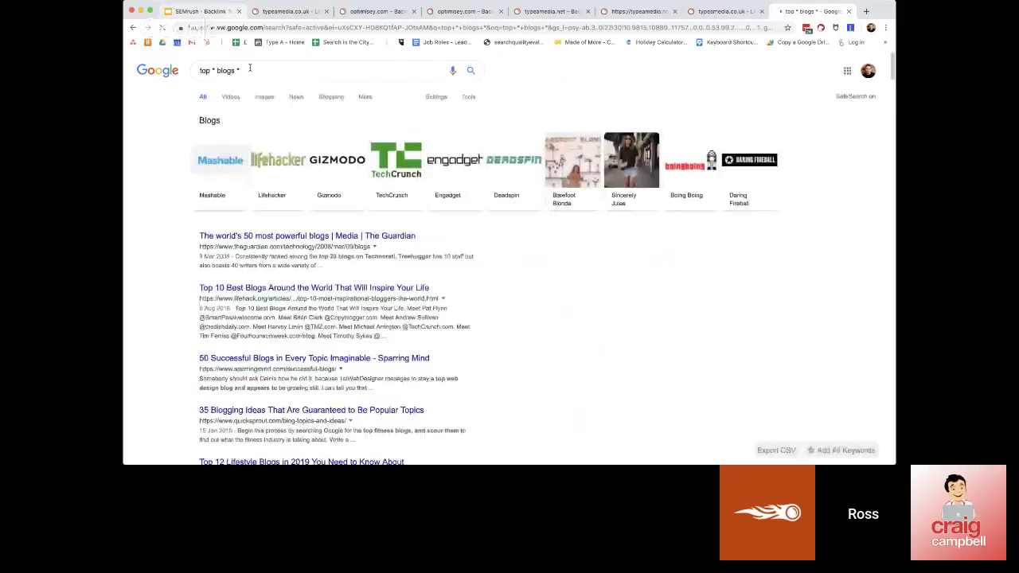
scroll(274, 249, "down", 5)
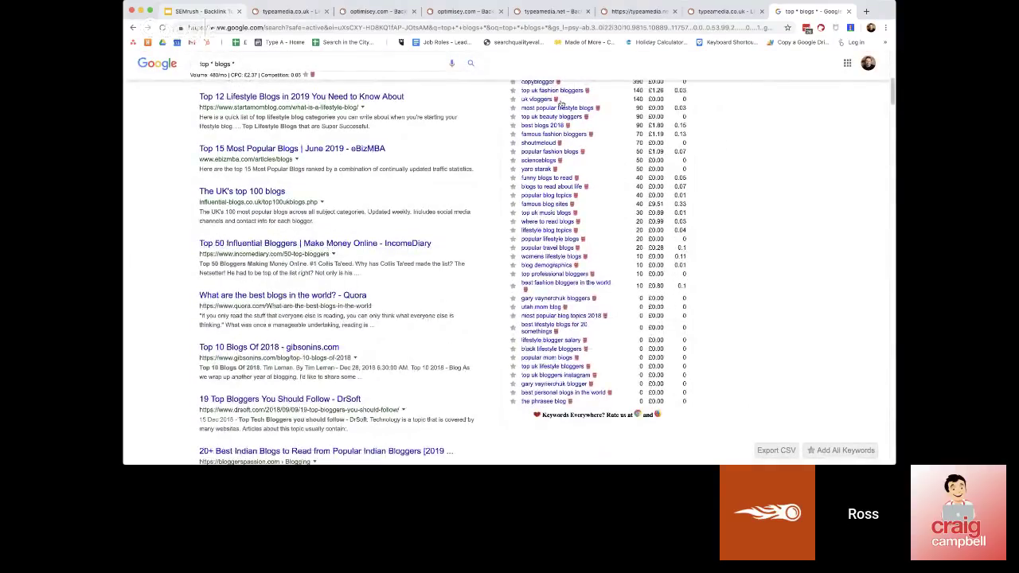
- Check the operator in the first Link Building keyword, and search Google for inurl:blog "pets"
left_click(296, 12)
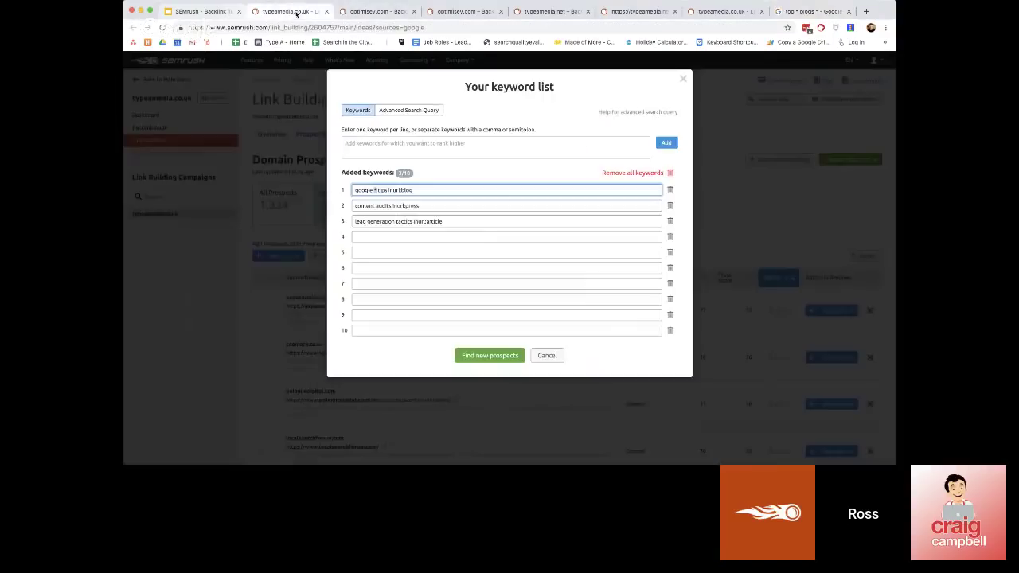
double_click(429, 191)
left_click(784, 12)
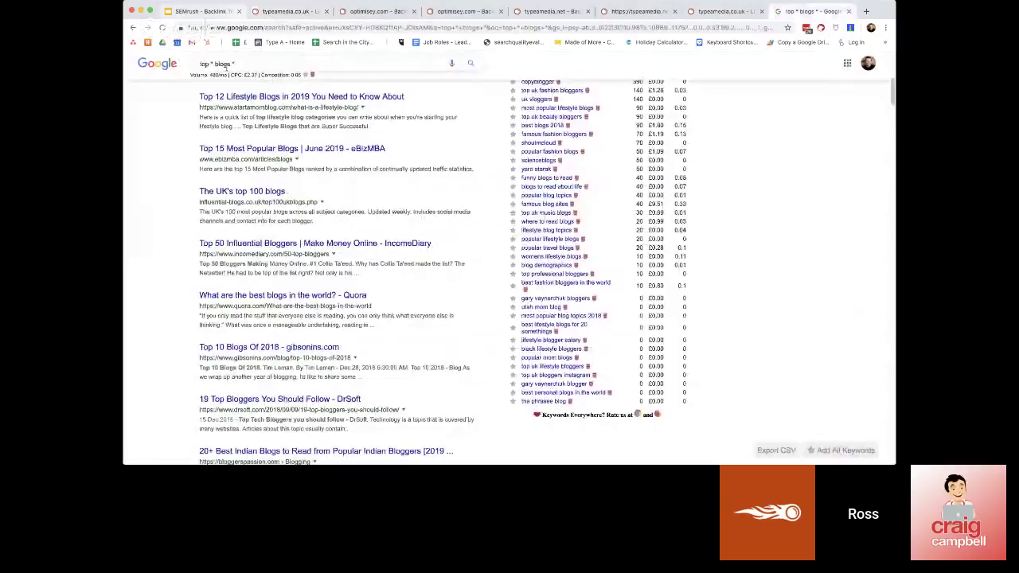
triple_click(247, 55)
type("inurl:blog")
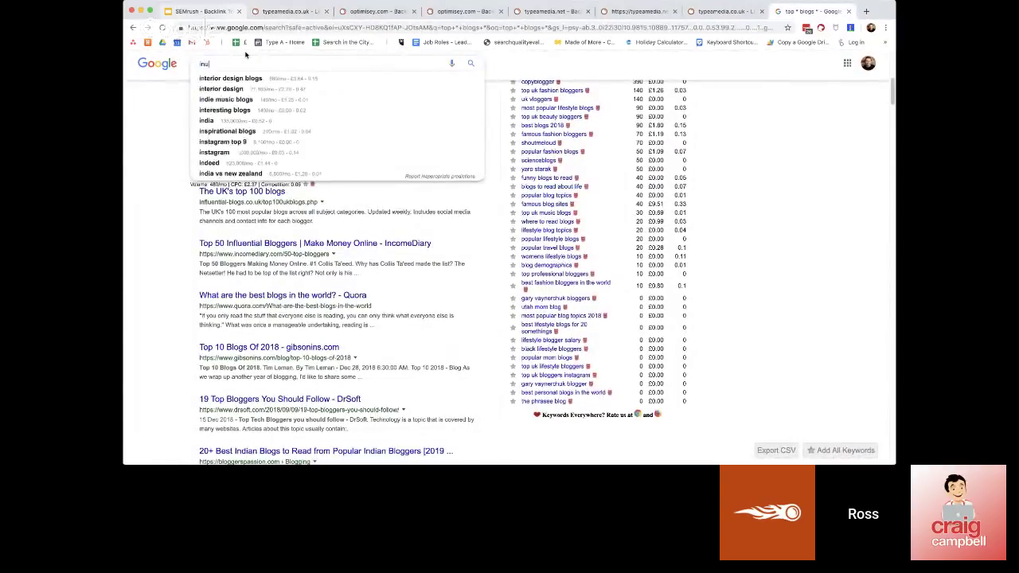
key("BackSpace")
key("BackSpace")
key("BackSpace")
key("BackSpace")
key("BackSpace")
key("BackSpace")
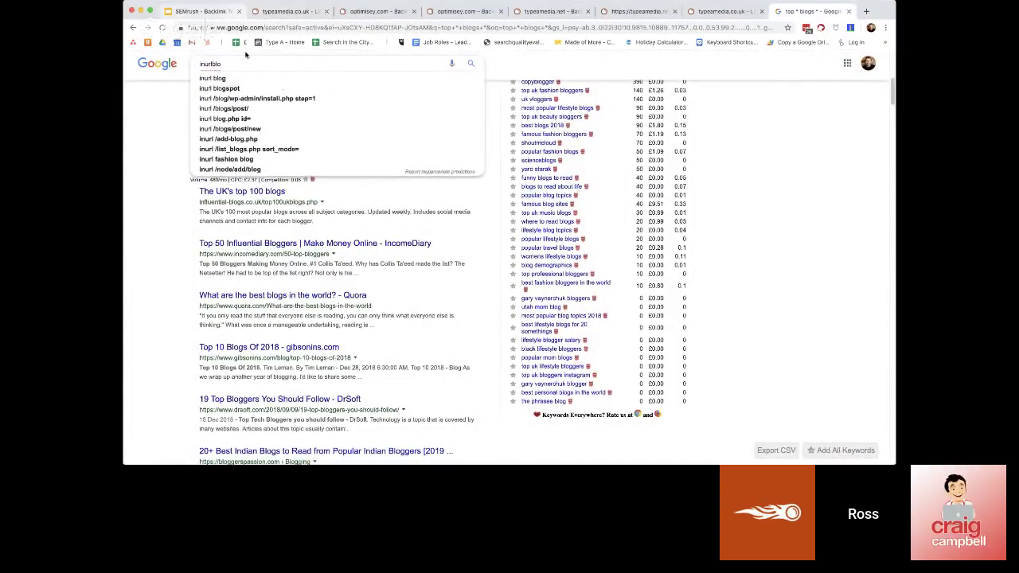
type("l:blog")
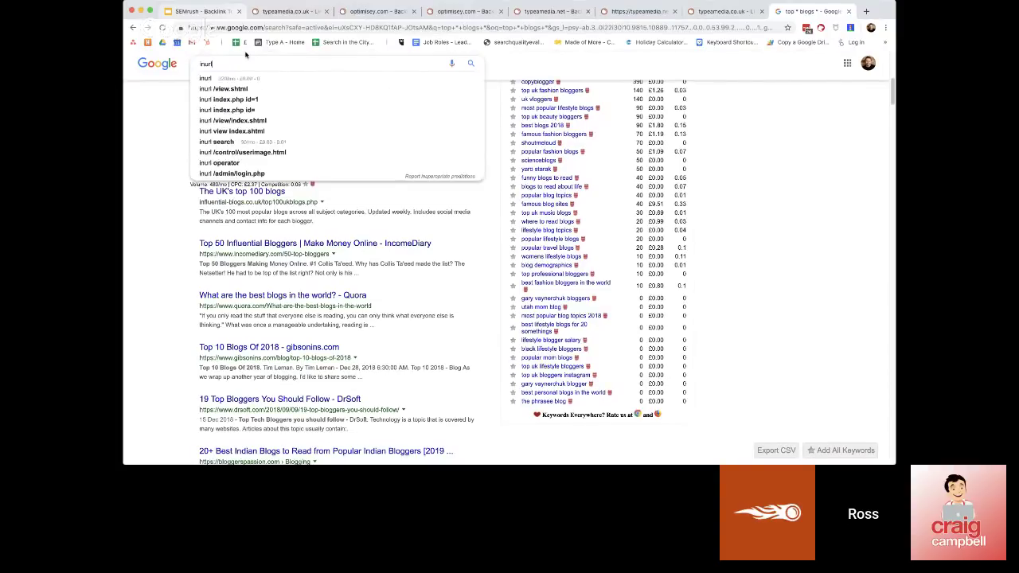
key("Escape")
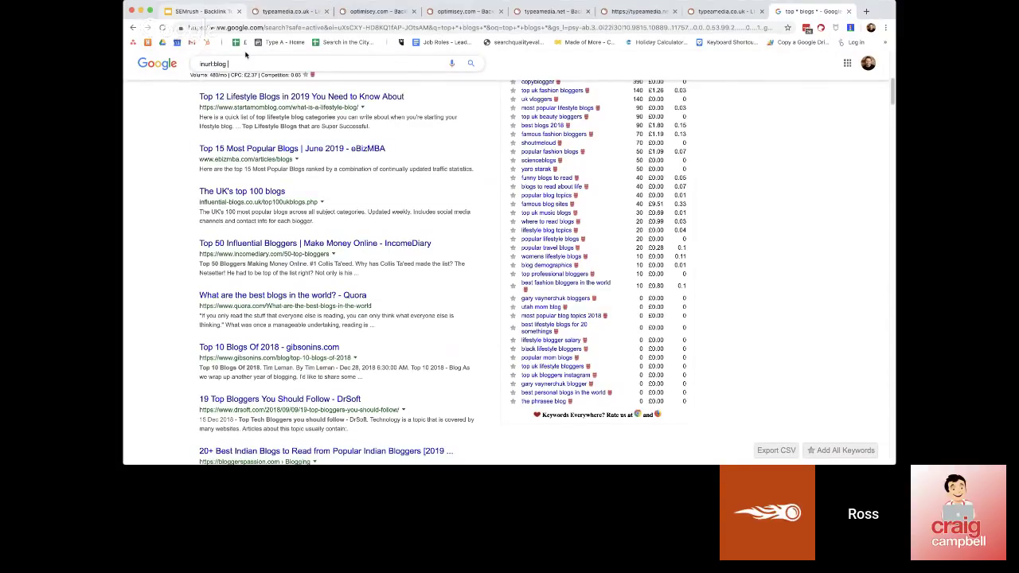
type("\"pets")
key("Return")
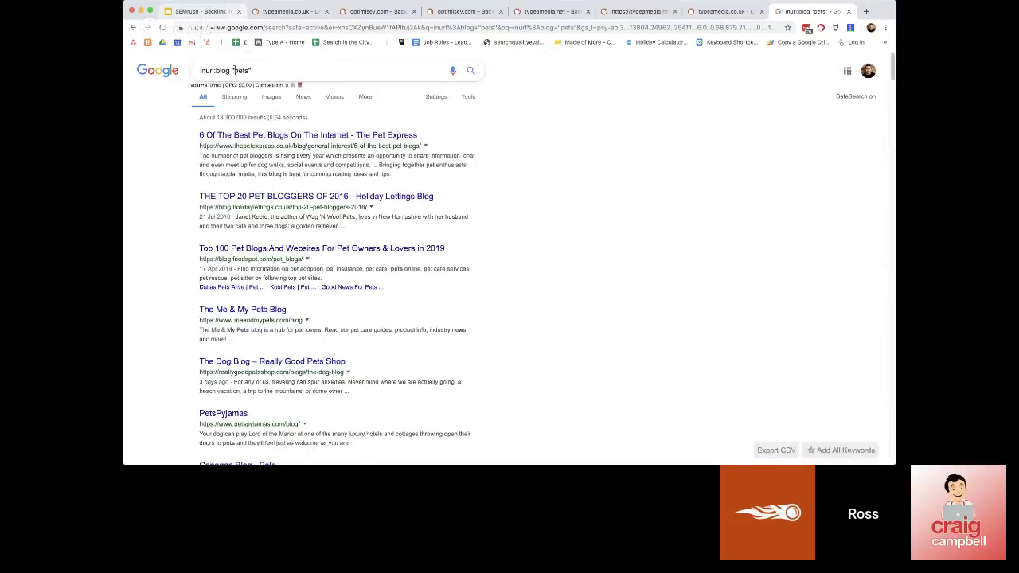
- Change the quoted topic to "golf" and search Google for inurl:blog "golf"
double_click(241, 70)
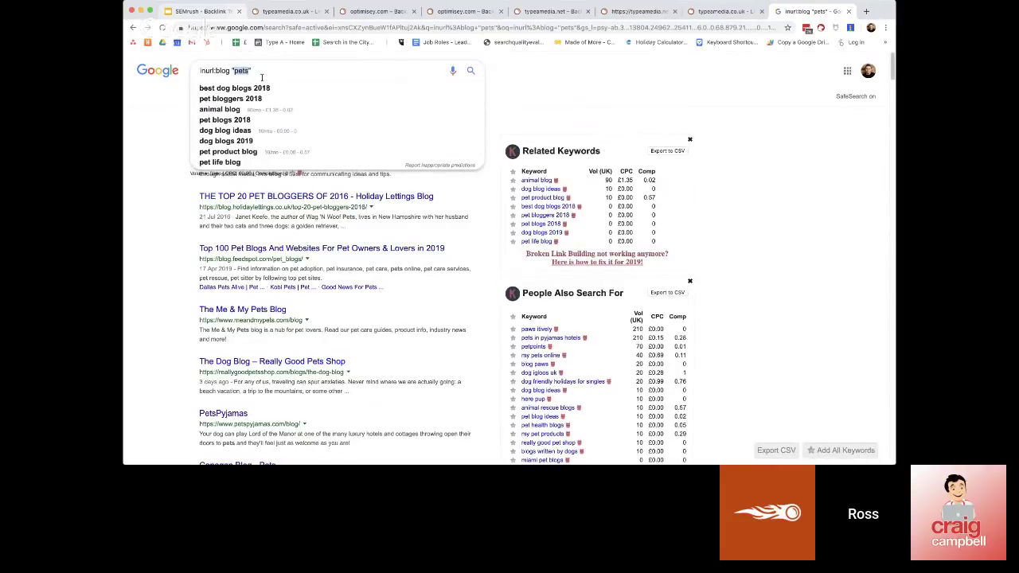
type("golf")
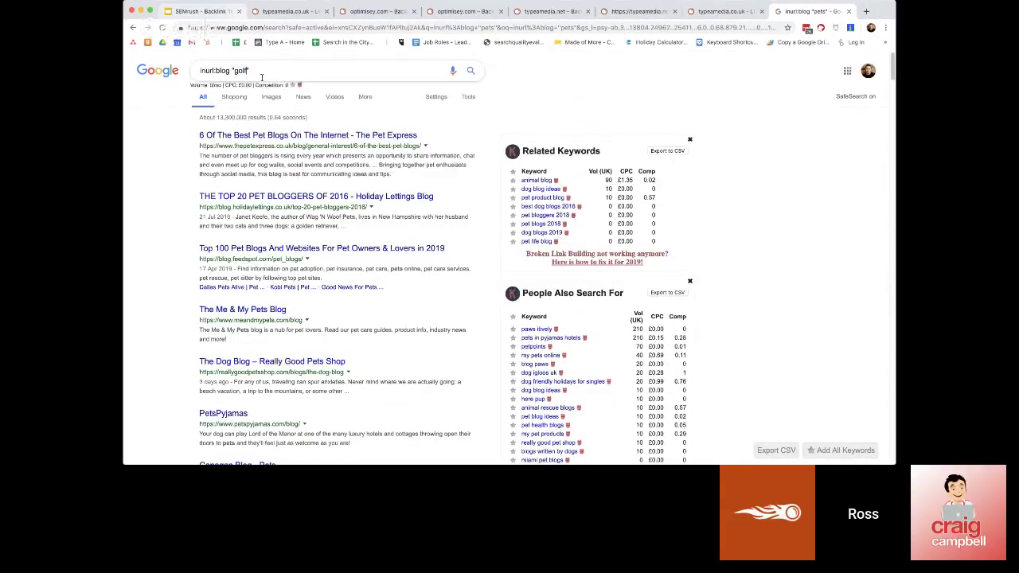
key("Return")
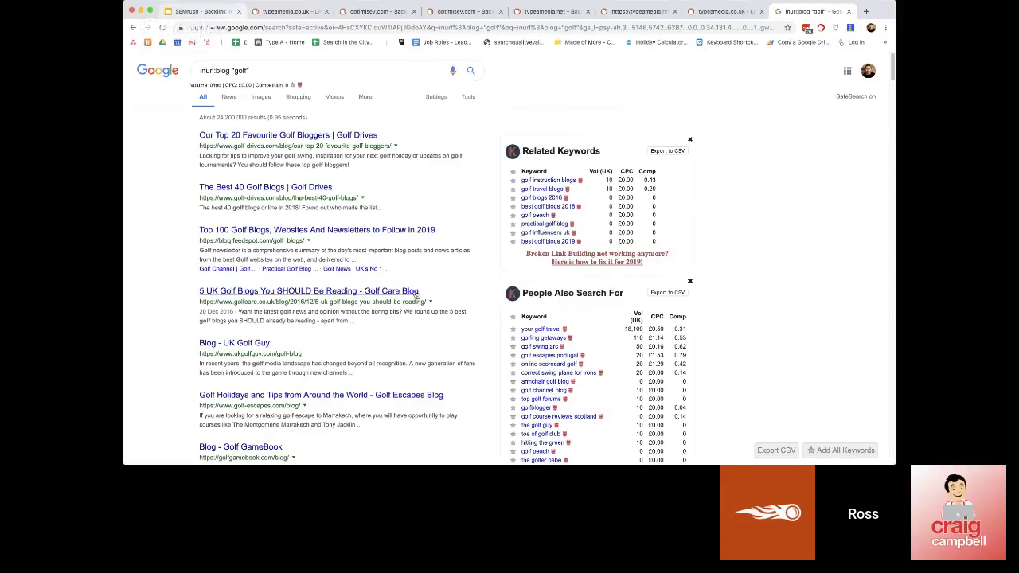
- In the Link Building keyword list, try "how to get to dubai" inurl:resources as the first keyword and discard the changes
left_click(294, 11)
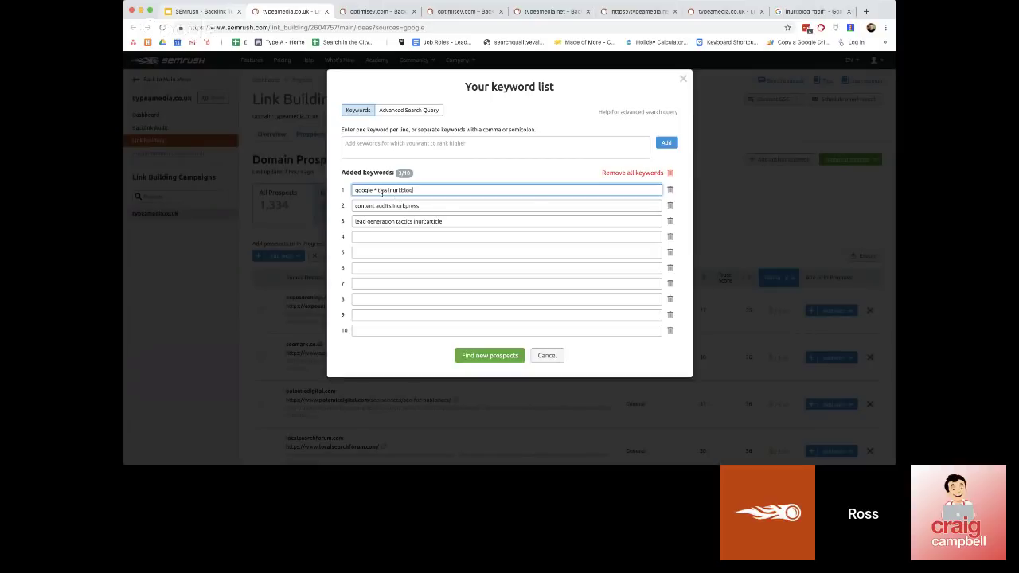
left_click_drag(355, 191, 415, 191)
type("inurl:resources")
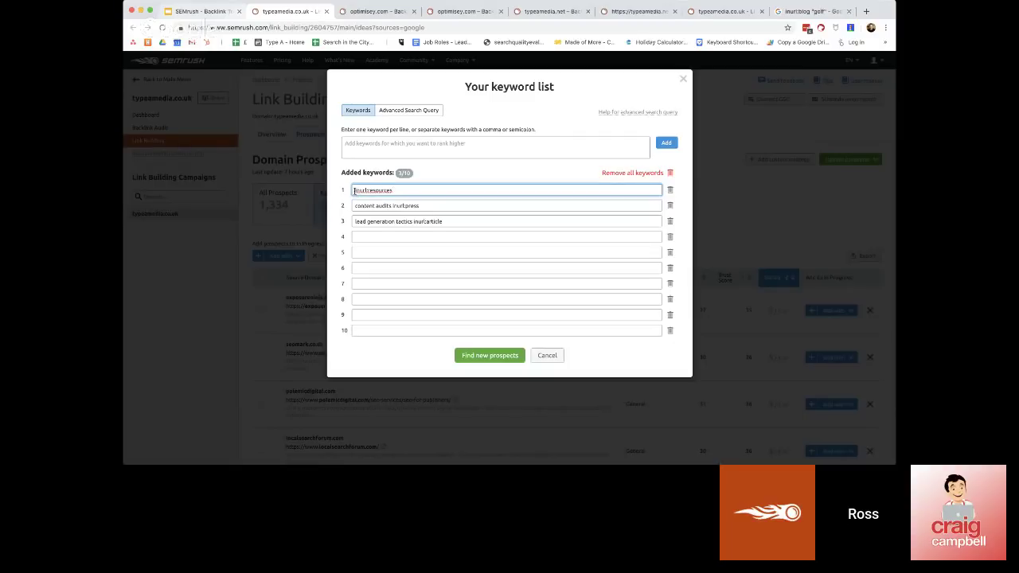
type("\"")
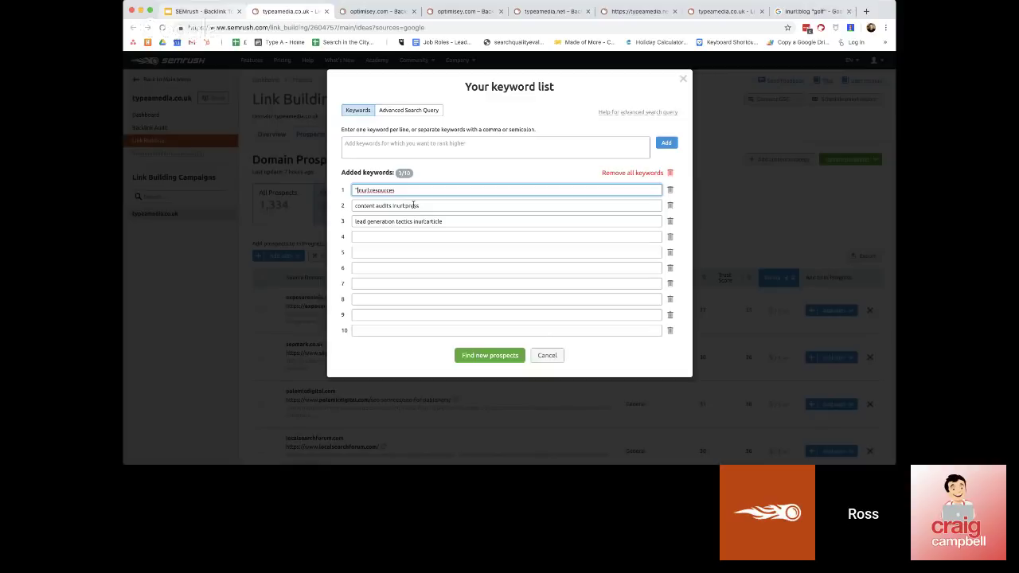
type("how to get to dubai\"")
left_click(550, 357)
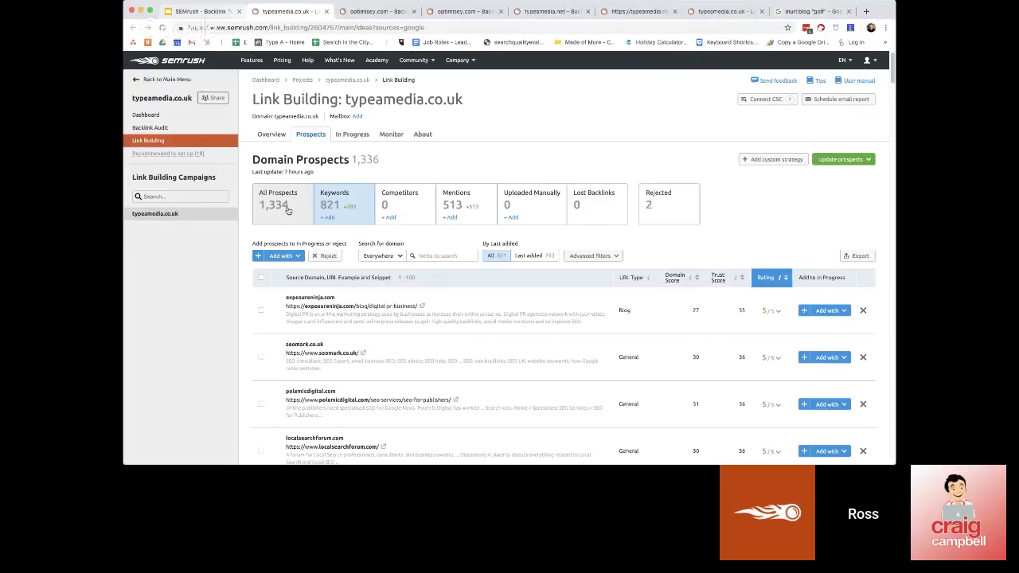
- Review the keyword-based domain prospects for typeamedia.co.uk, and return to the presentation's High End Guest Posts slide
scroll(483, 337, "down", 3)
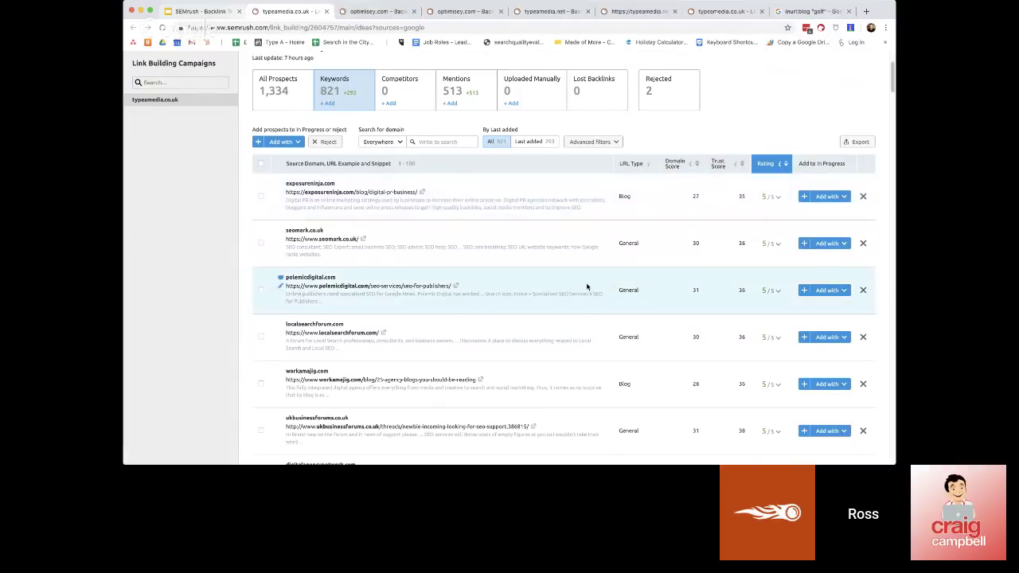
scroll(430, 223, "up", 2)
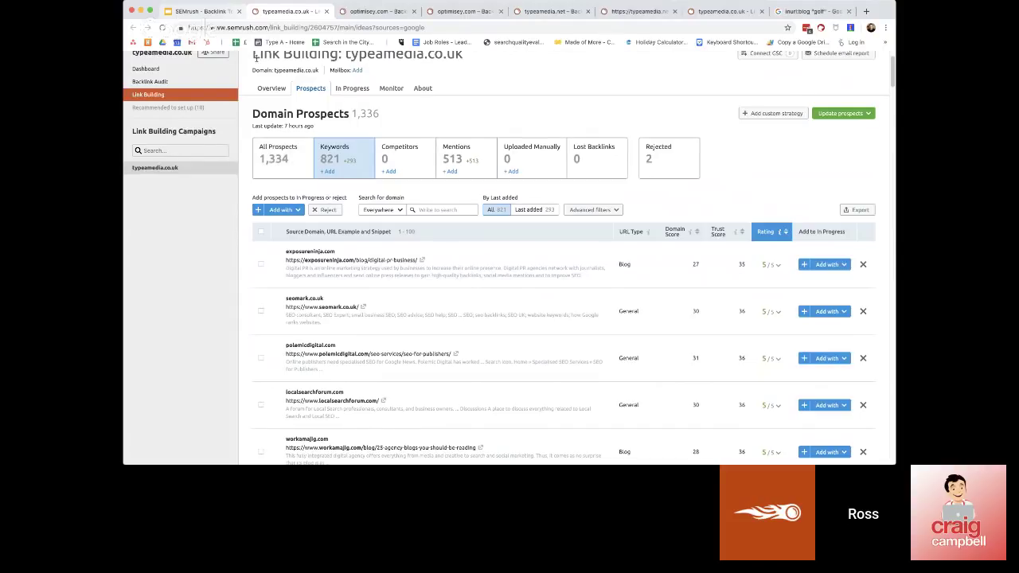
left_click(210, 12)
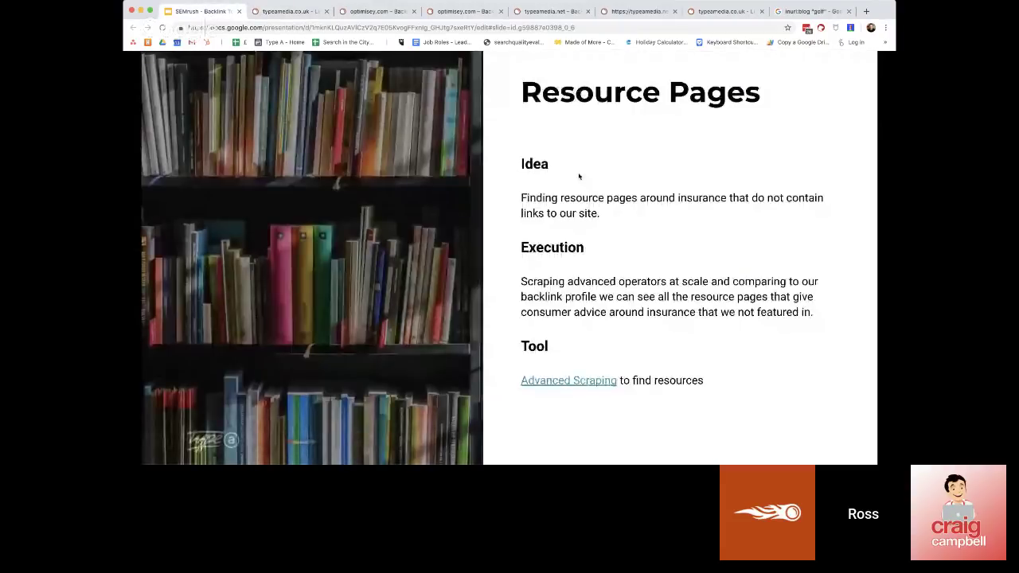
key("Right")
key("Right")
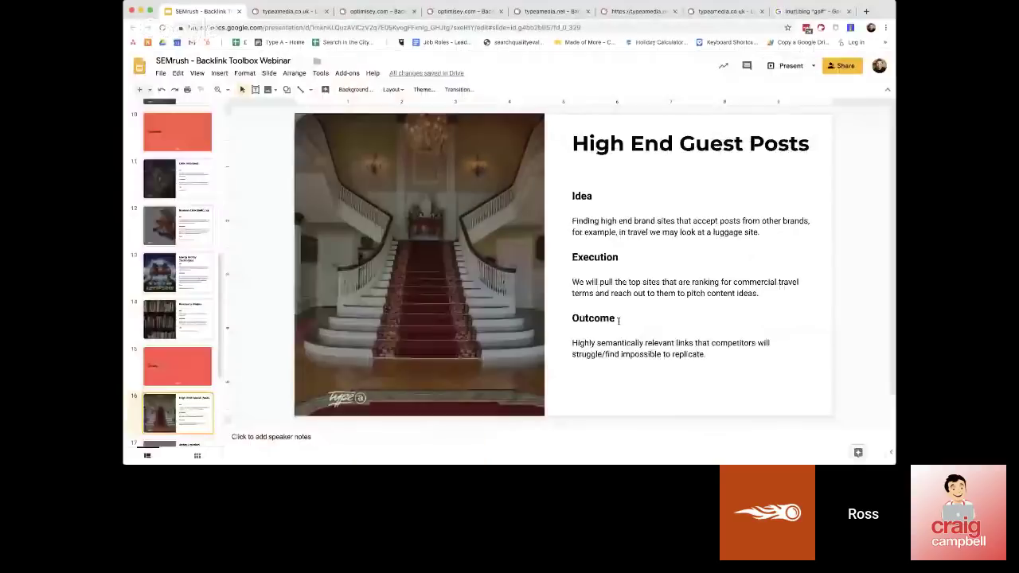
- Search Google for "travel" inurl:write for us, completing the robot check, and look through the guest-post results
left_click(789, 12)
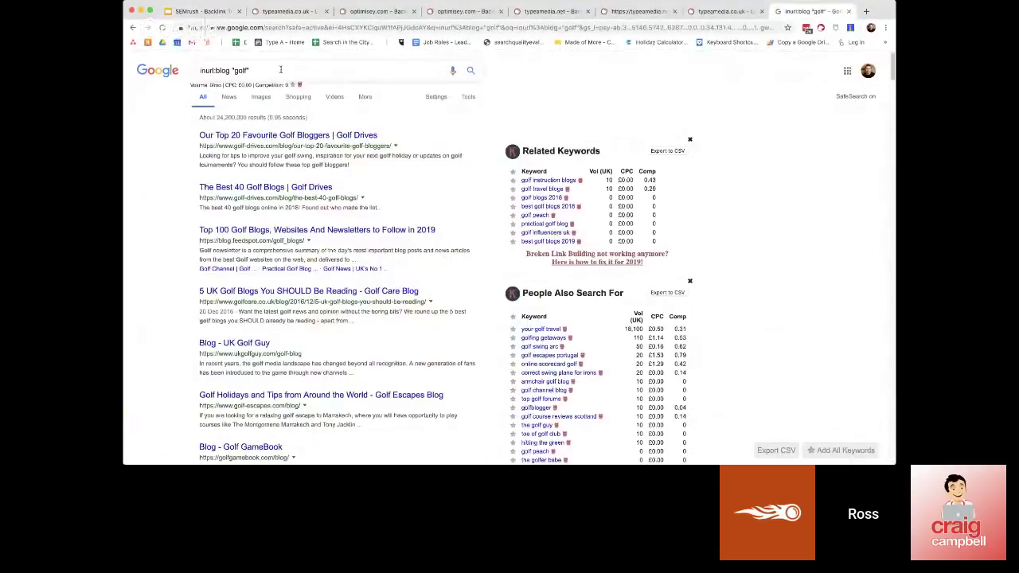
left_click_drag(216, 70, 317, 72)
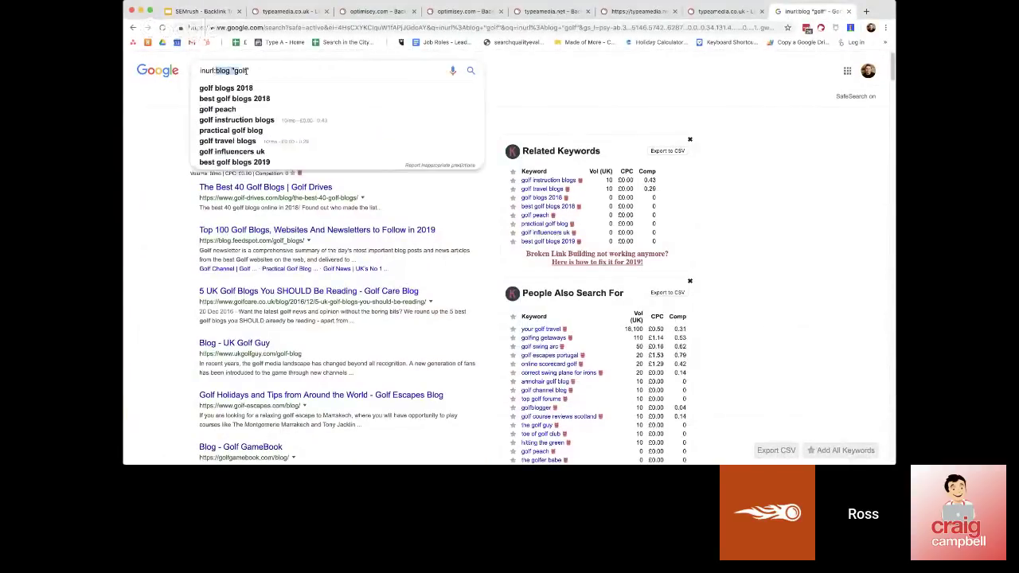
type("write for us")
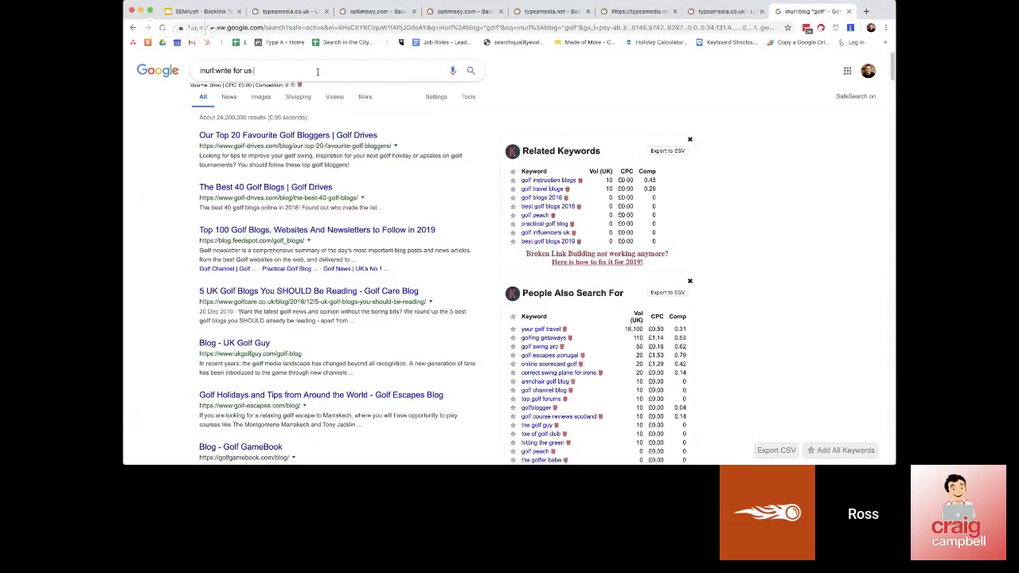
left_click(199, 71)
type("\"travel\"")
key("Return")
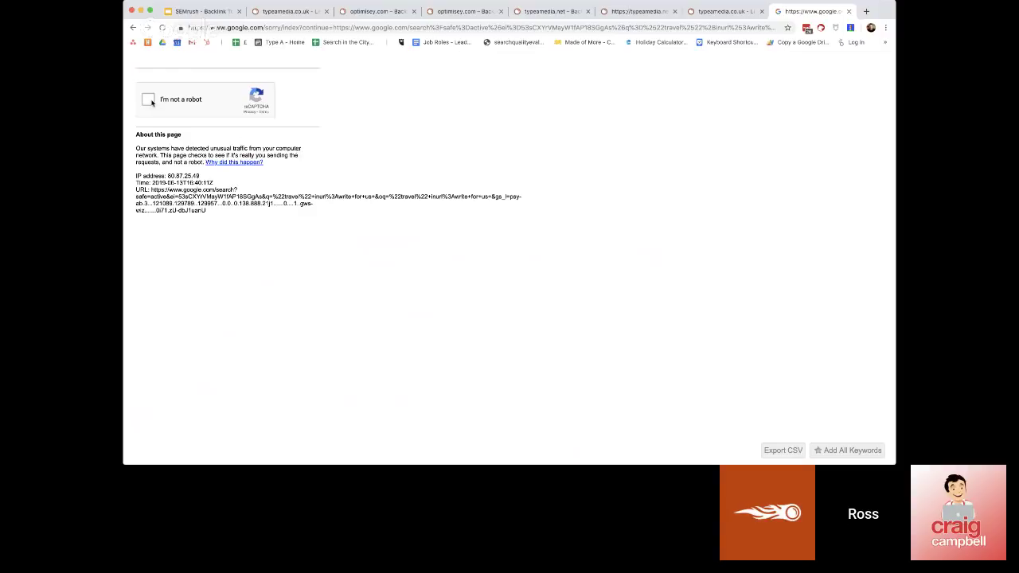
left_click(150, 102)
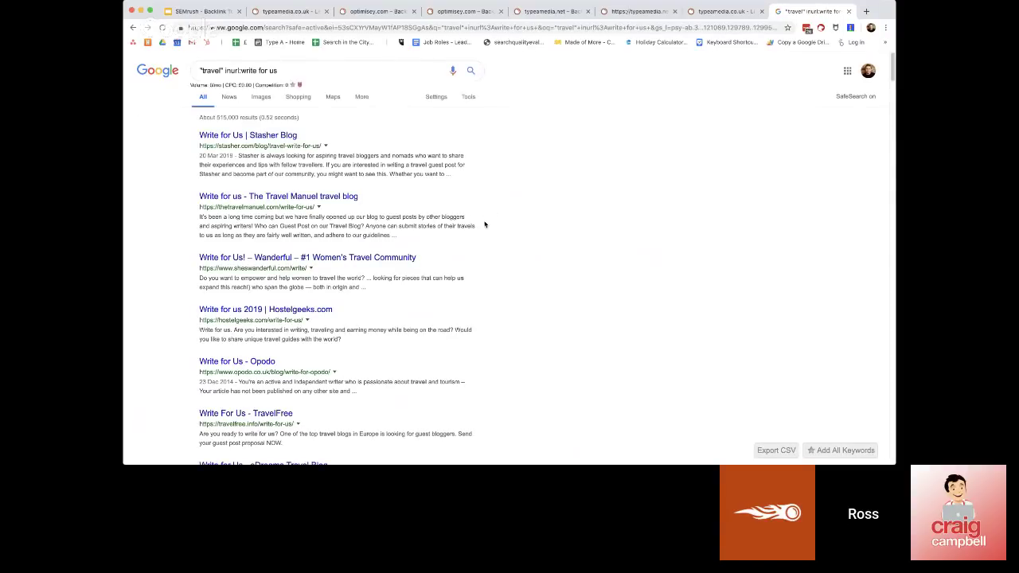
scroll(483, 237, "down", 5)
scroll(279, 167, "down", 10)
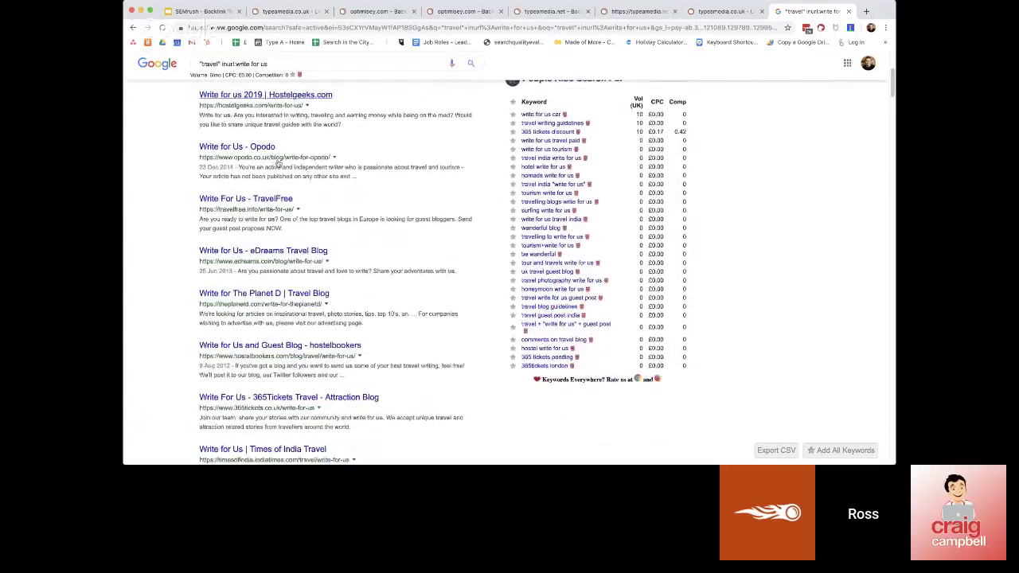
scroll(278, 164, "down", 15)
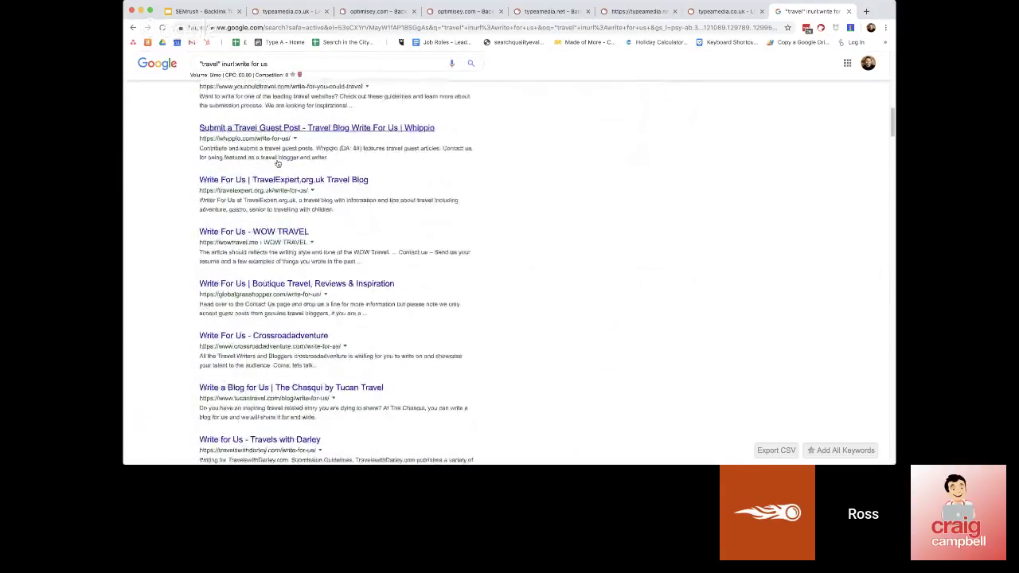
scroll(278, 169, "down", 1)
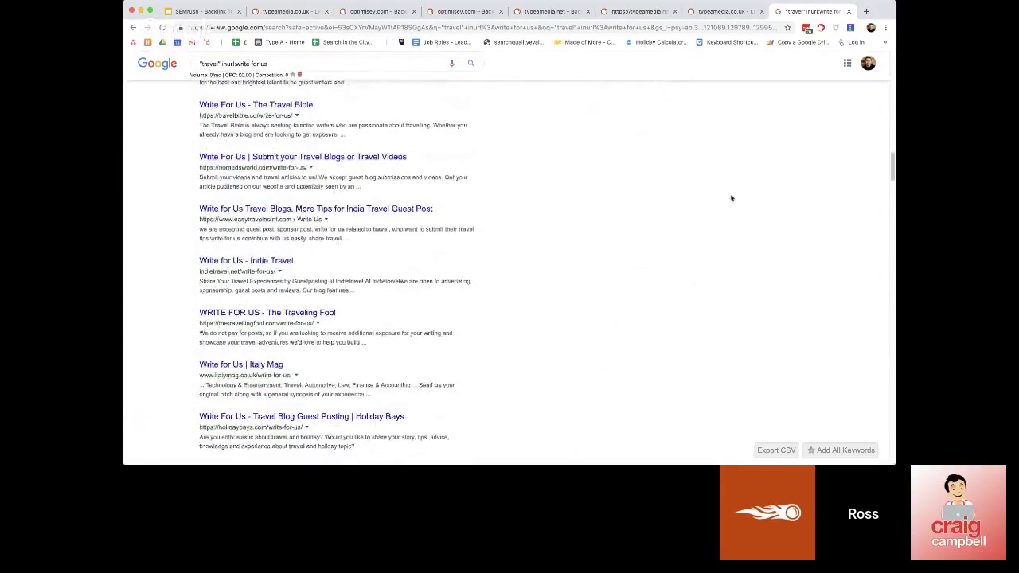
- Look through further write-for-us travel results on Google, highlight the quoted topic in the query, and return to the High End Guest Posts slide
scroll(283, 238, "down", 20)
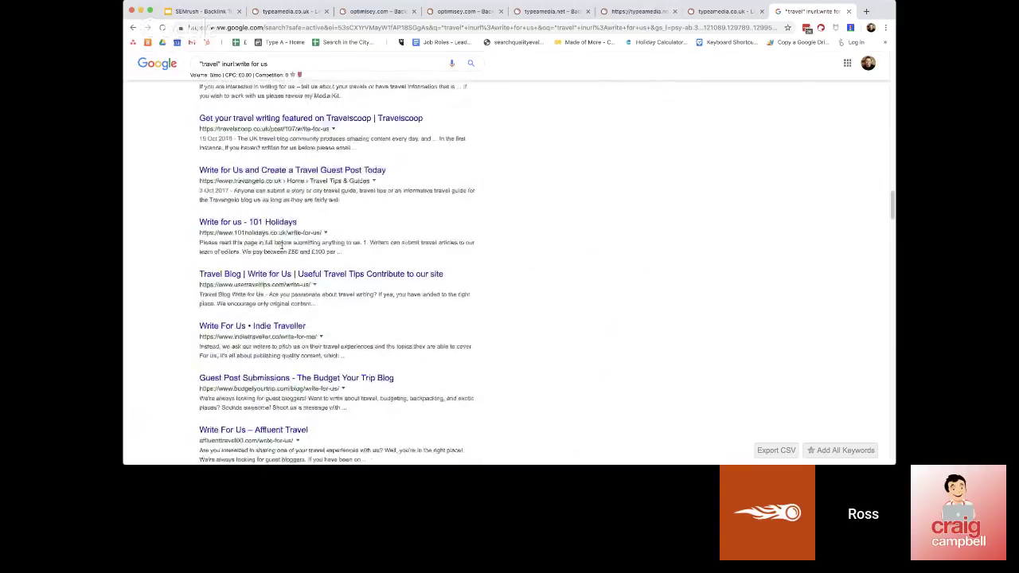
scroll(283, 245, "down", 6)
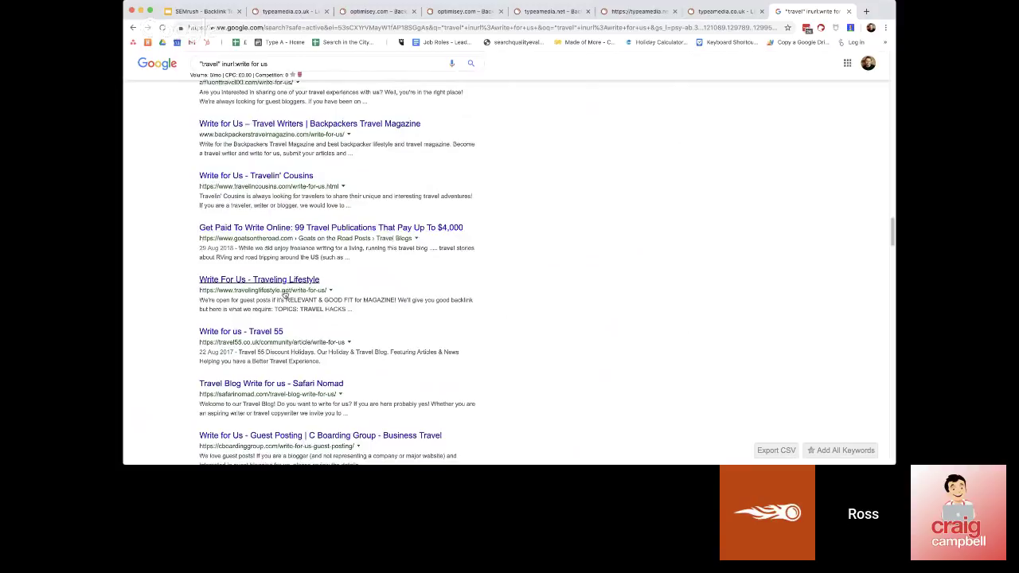
scroll(291, 298, "down", 12)
scroll(291, 297, "up", 1)
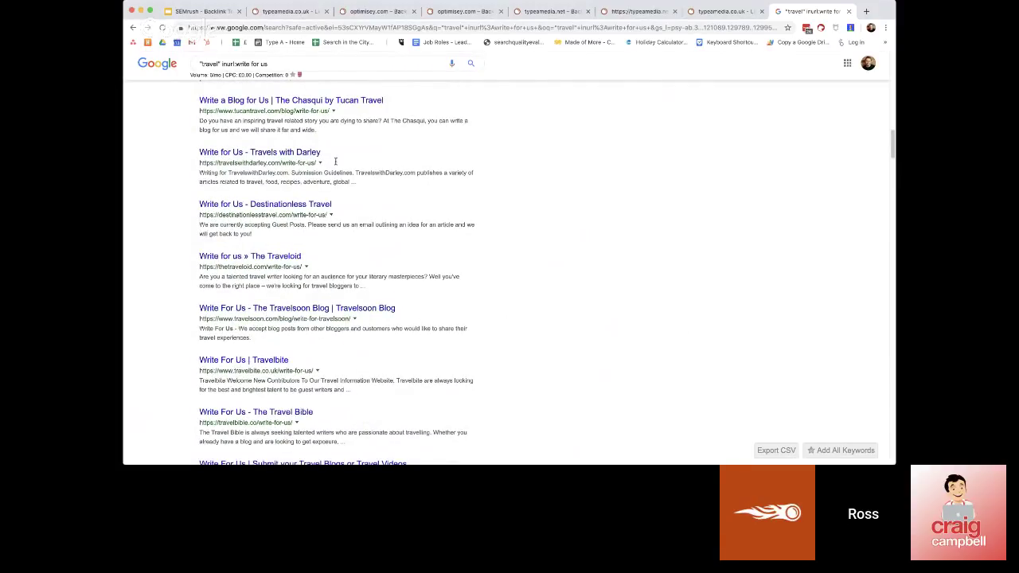
left_click_drag(218, 63, 201, 64)
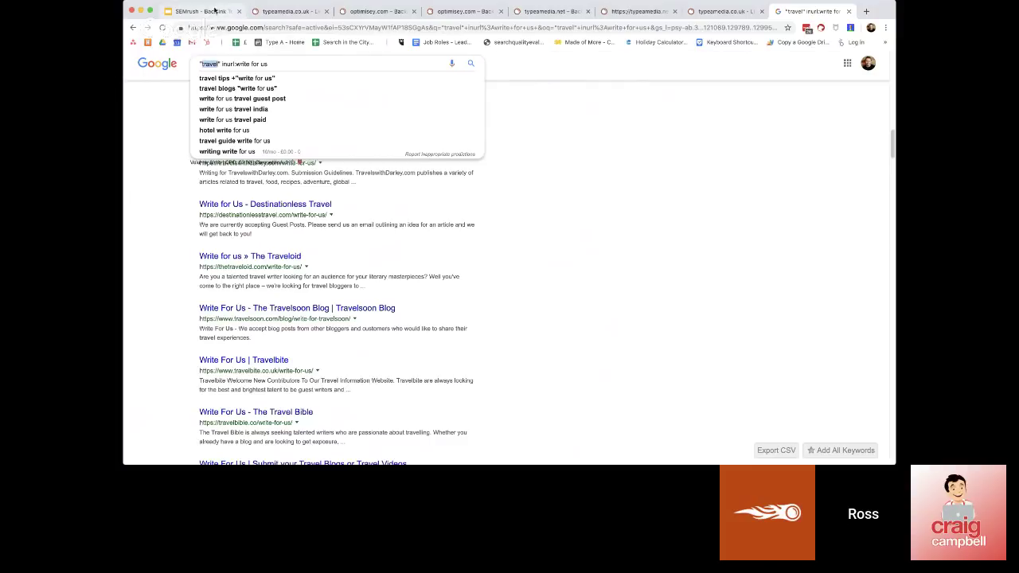
left_click(215, 13)
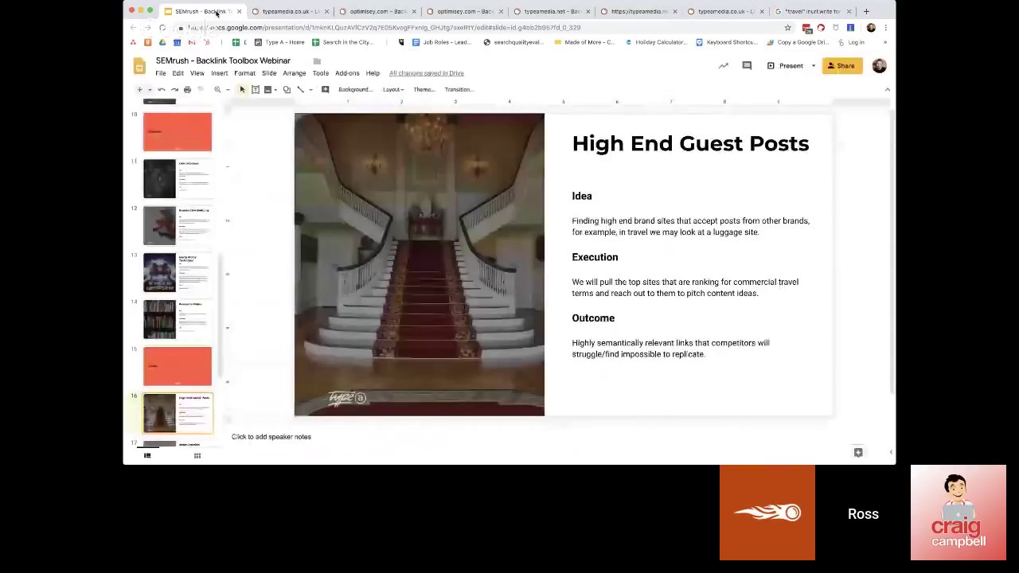
- In the Link Building keyword list for typeamedia.co.uk, replace the first keyword with luggage inurl:
left_click(290, 13)
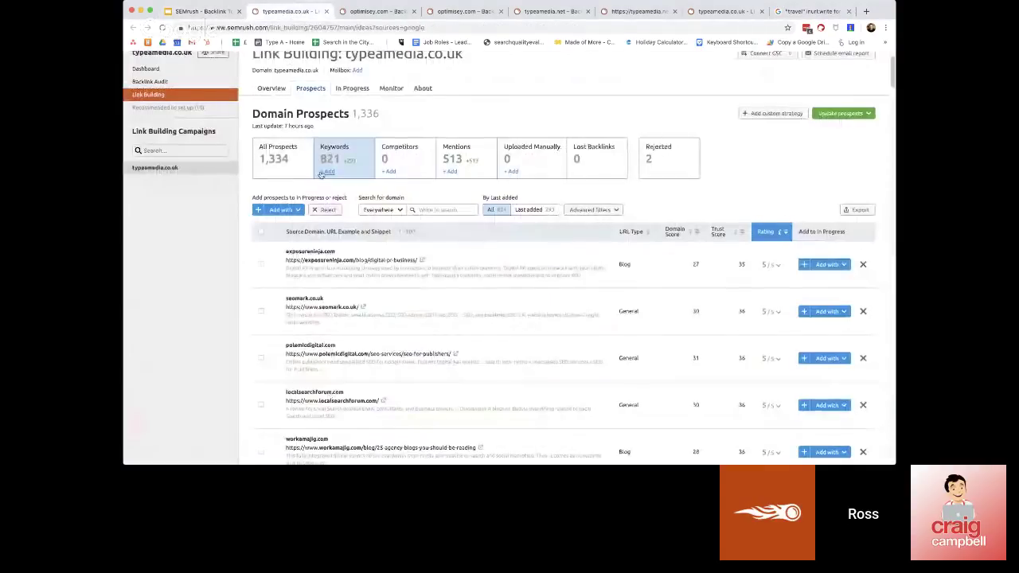
left_click(350, 203)
left_click(379, 191)
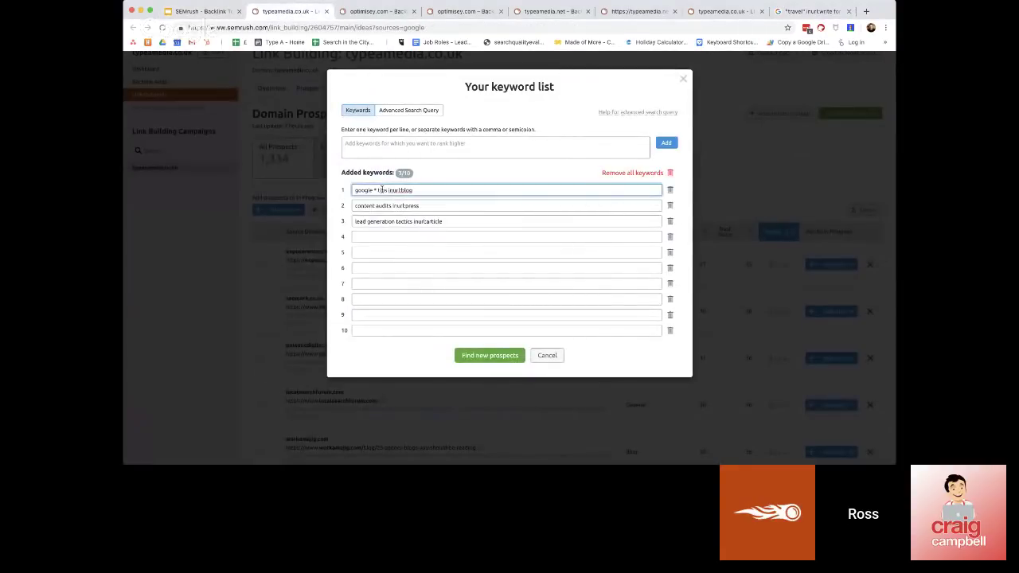
triple_click(379, 190)
type("tr")
type("luggage")
type("inurl")
type(":")
- Search Google for away travel and open the Away luggage brand's website from the organic results
left_click(808, 13)
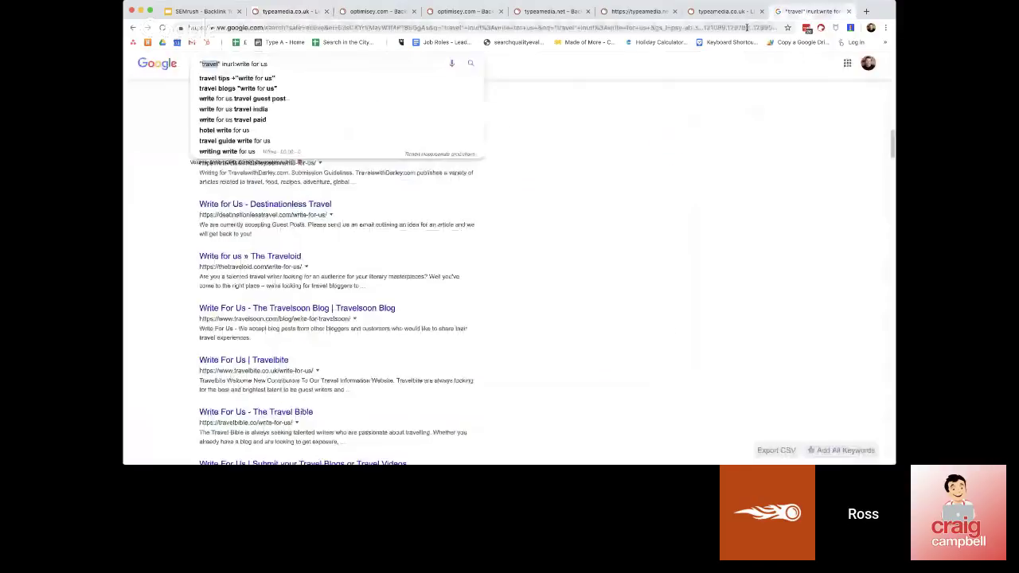
left_click(747, 28)
type("away t")
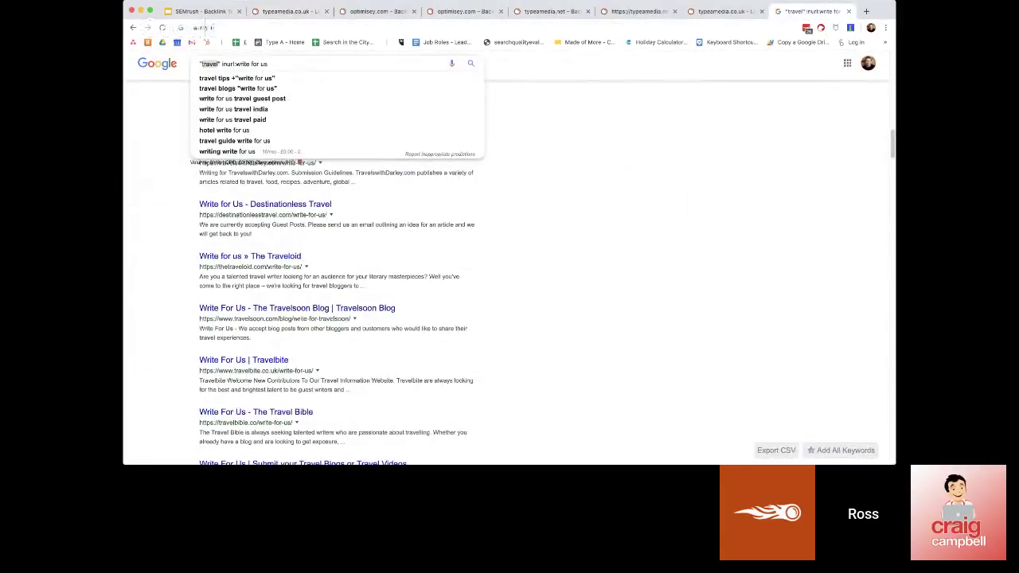
type("ravel&oq=away+travel&aqs=chrome..69i57j0l5.1740j0j9&sourceid=chrome&ie=UTF-8")
key("Return")
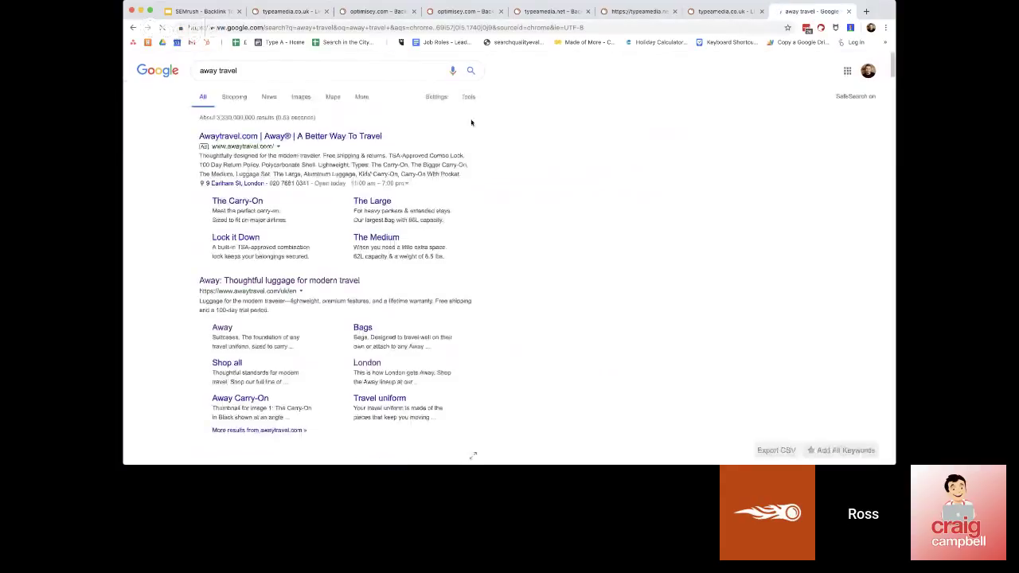
left_click(270, 281)
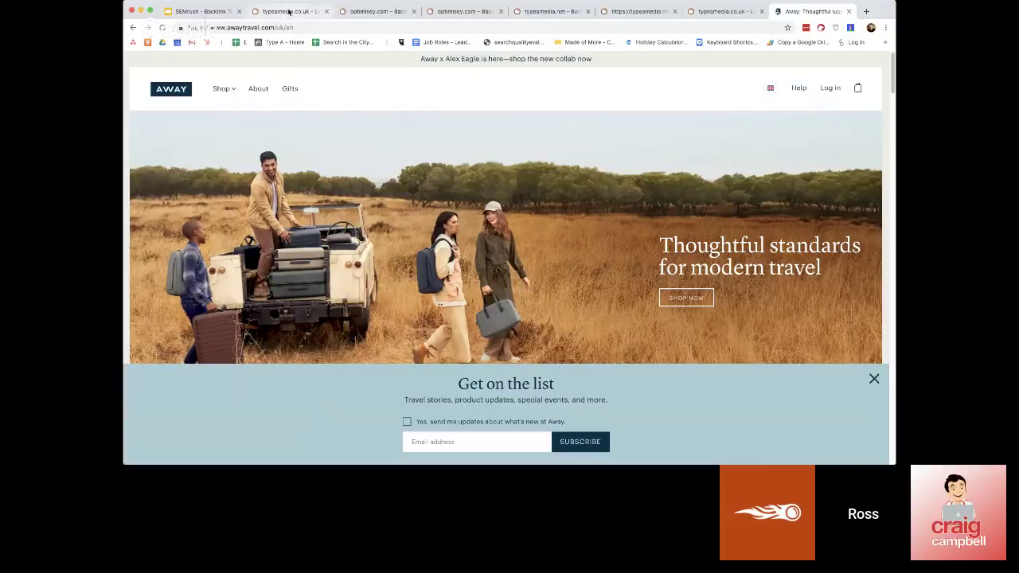
- Present the webinar slides from High End Guest Posts and advance to the Asset Creation slide
left_click(176, 16)
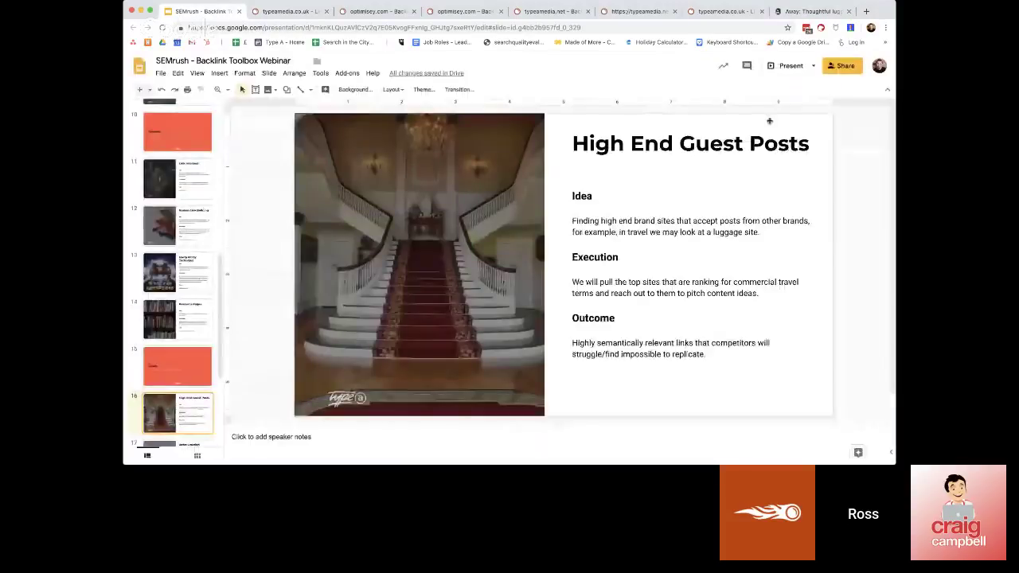
left_click(783, 70)
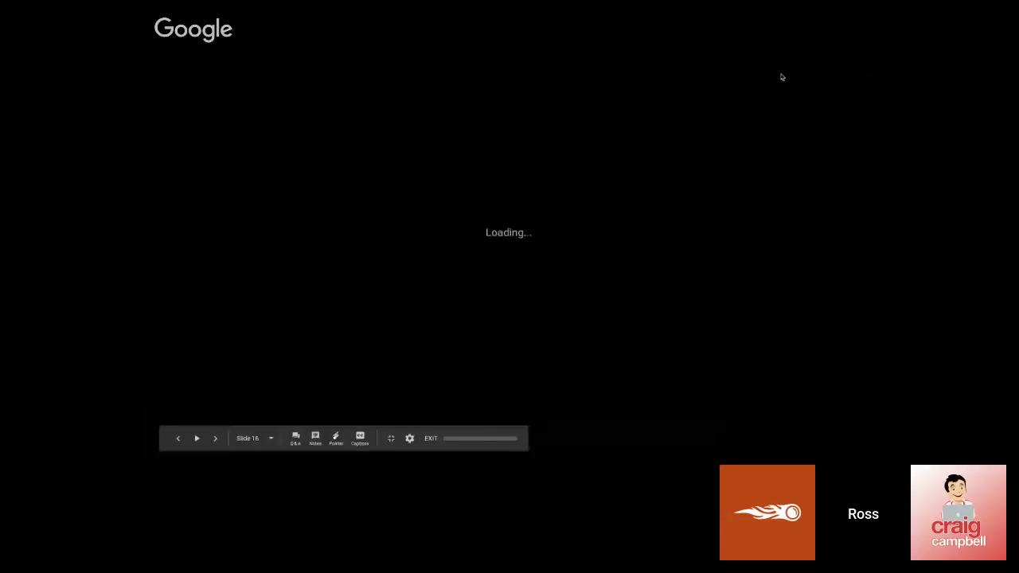
key("Right")
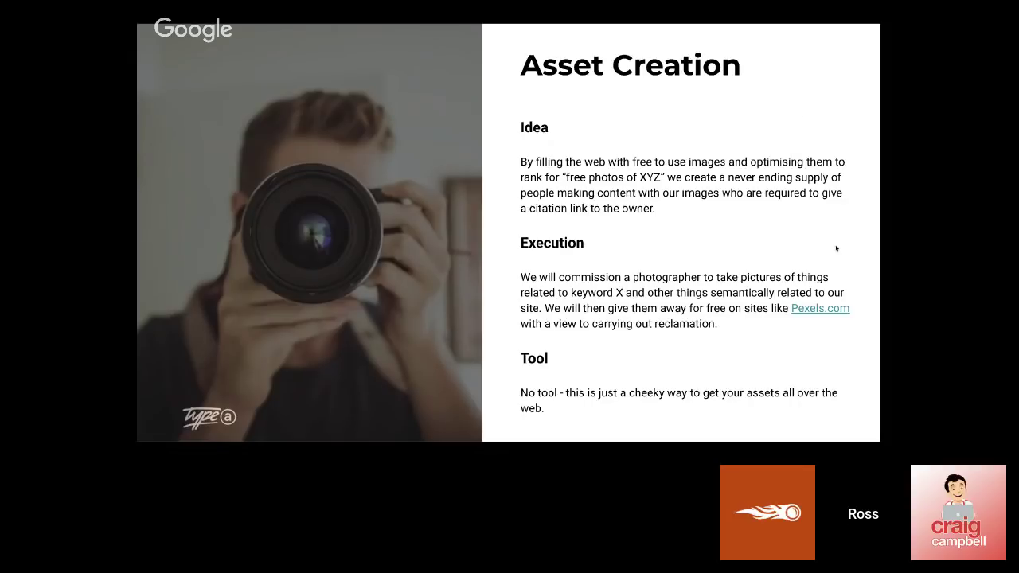
- Follow the Pexels.com link on the Asset Creation slide and go from the FAQ page to the Pexels homepage
left_click(826, 314)
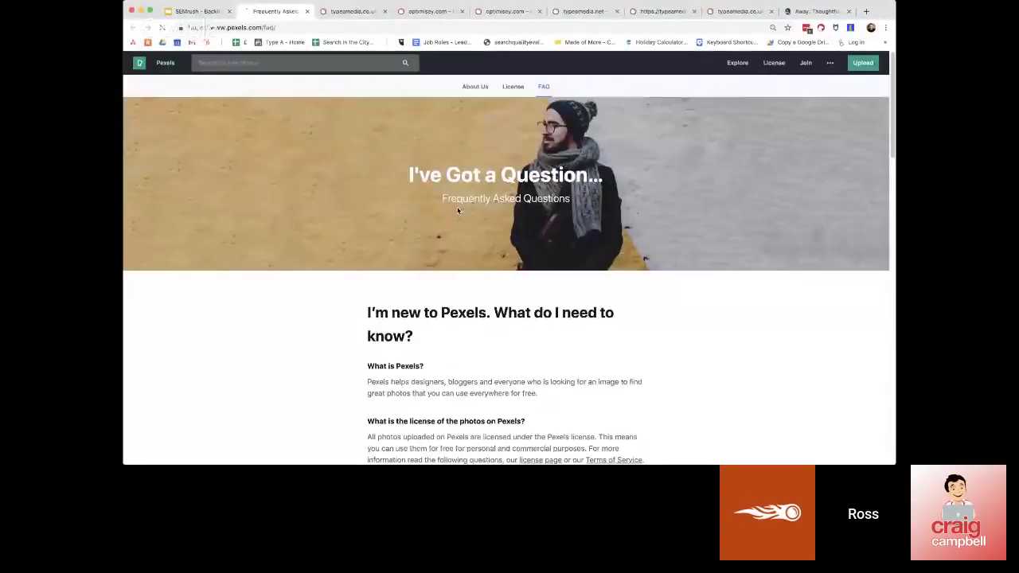
scroll(391, 227, "down", 3)
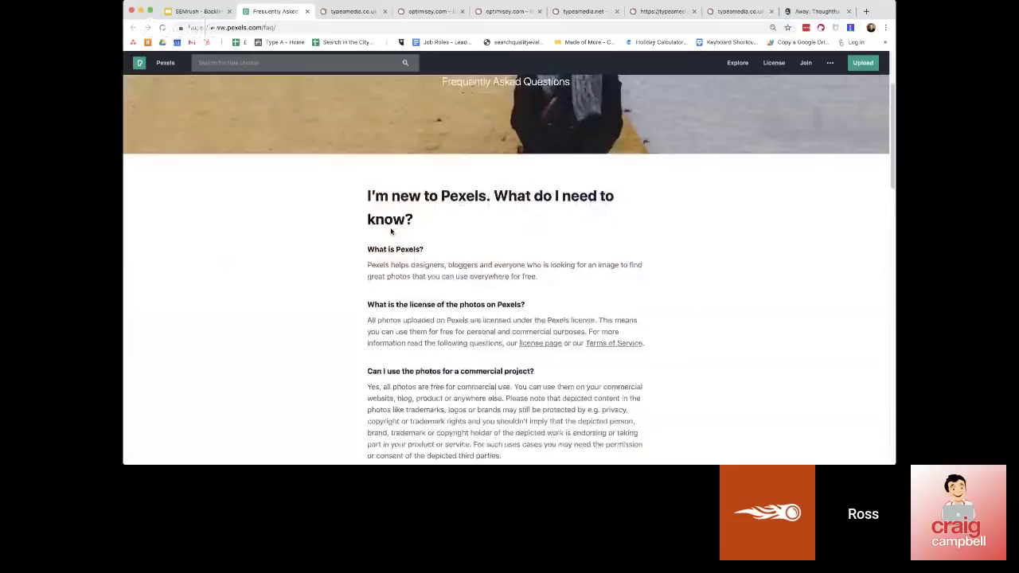
scroll(391, 227, "up", 4)
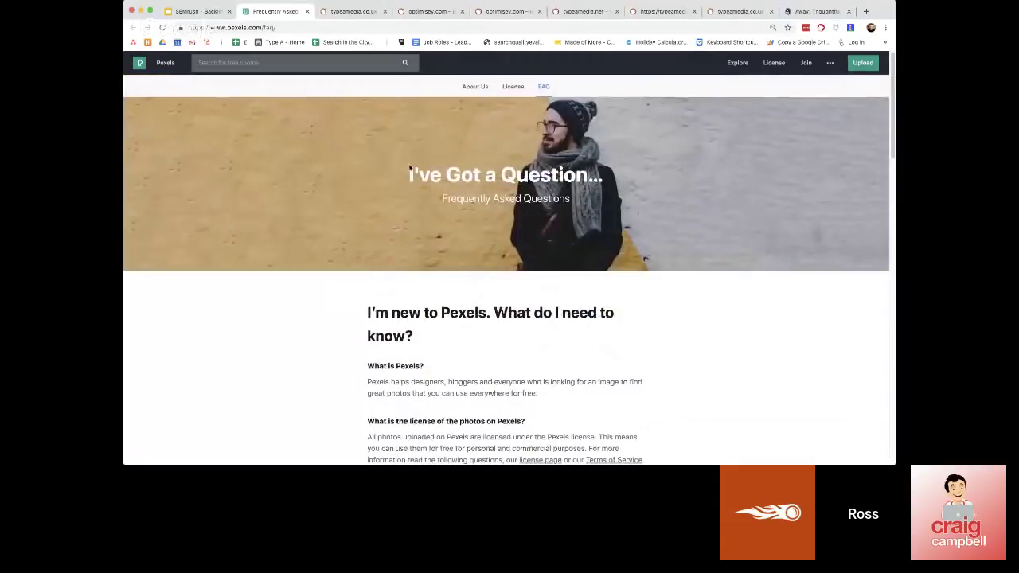
left_click(140, 64)
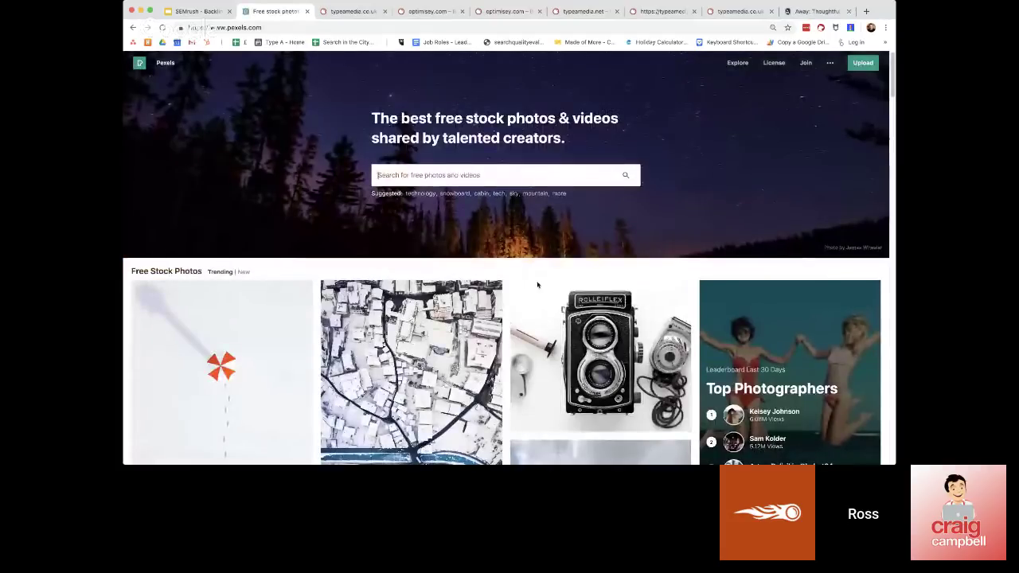
scroll(537, 285, "down", 5)
scroll(537, 286, "up", 5)
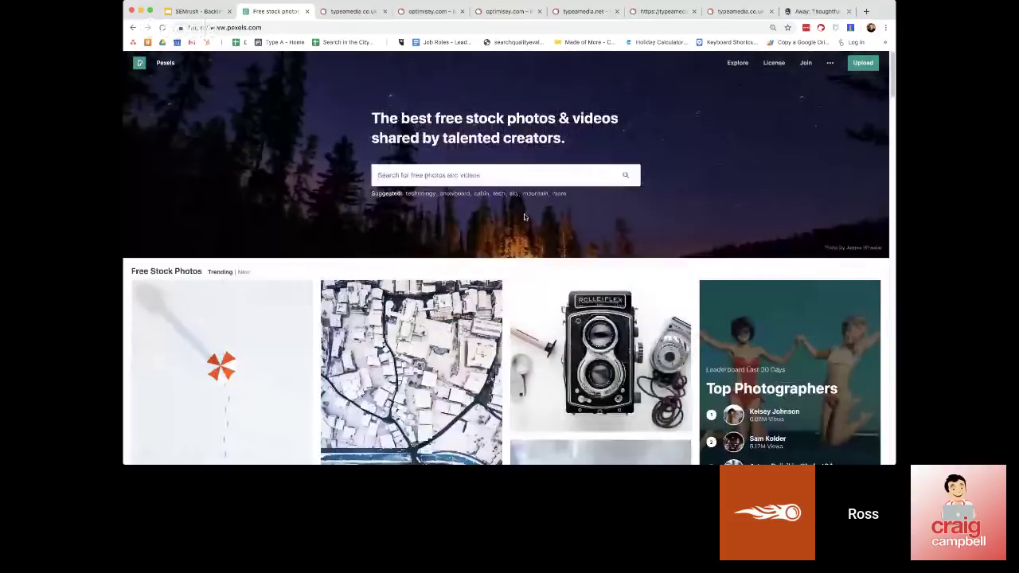
- Search Pexels for business photos and open the group fist-bump image by rawpixel.com
left_click(501, 176)
type("business")
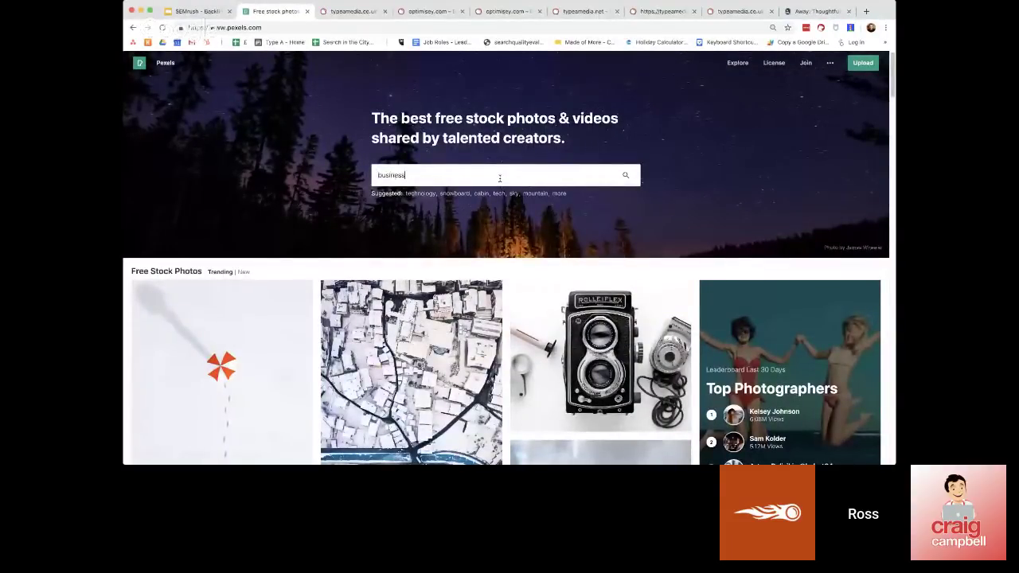
key("Return")
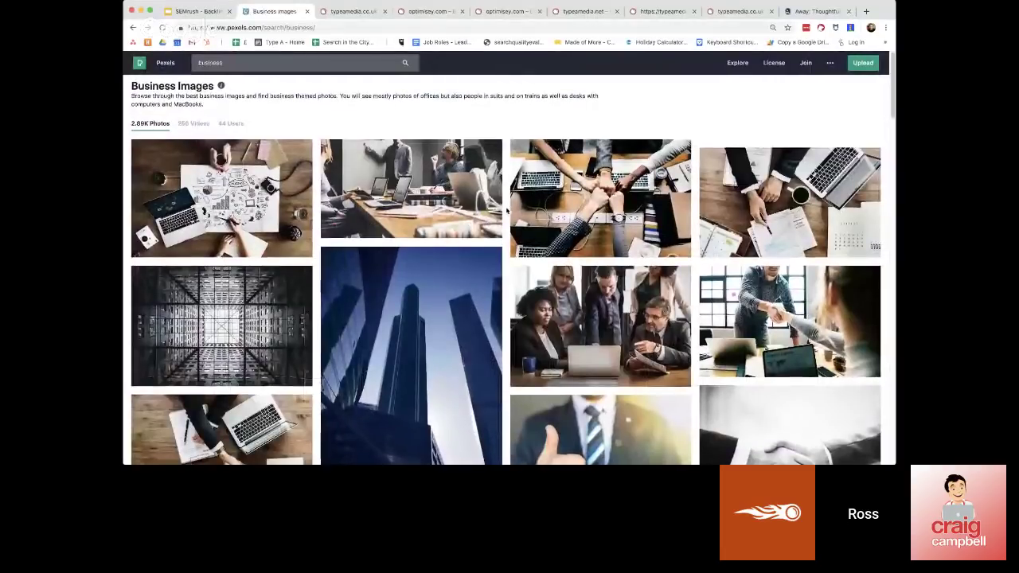
scroll(507, 210, "down", 1)
left_click(622, 152)
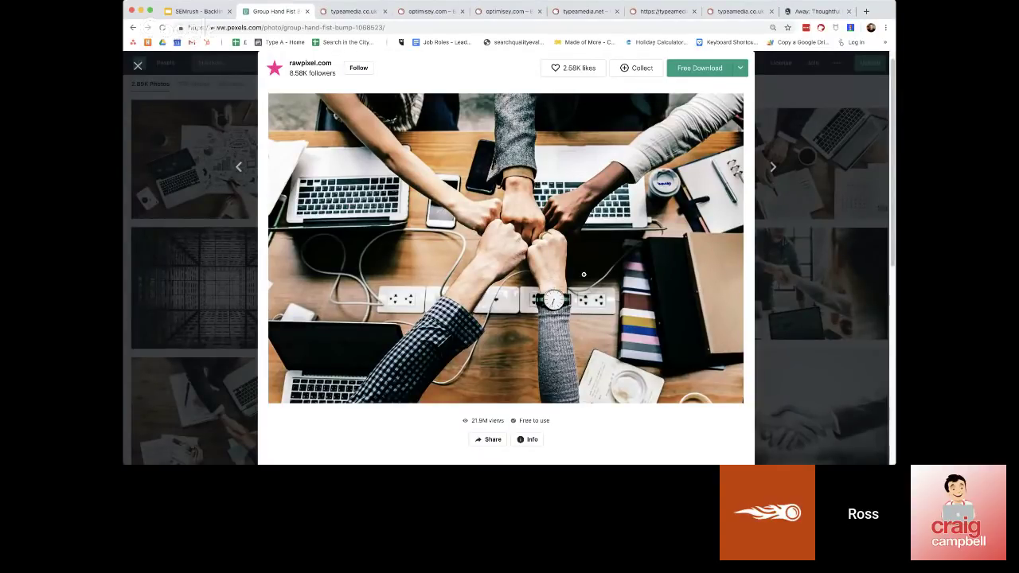
- Replace the Away website with a Google search for google images and open the Google Images page
left_click(818, 11)
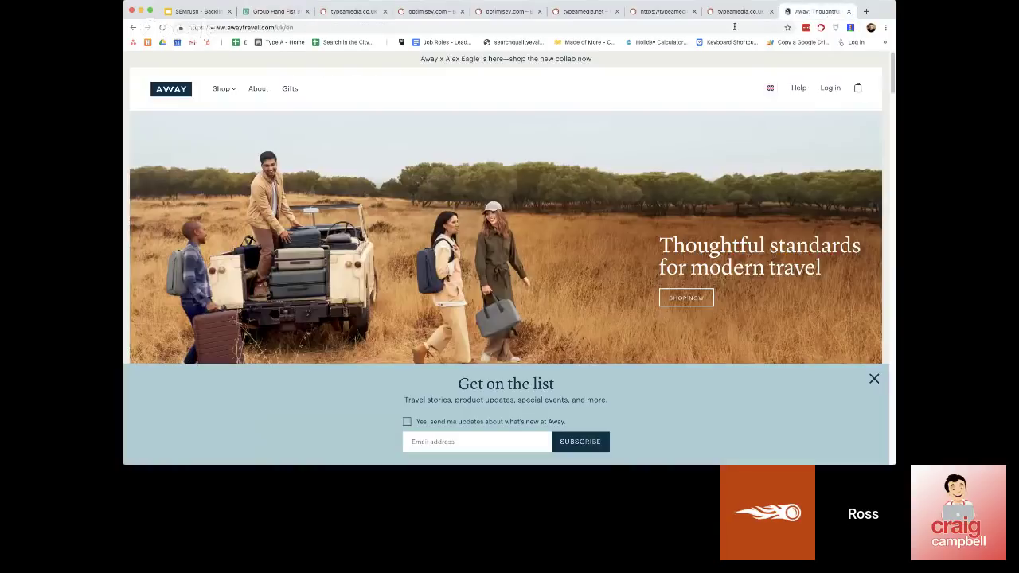
left_click(674, 28)
type("google images")
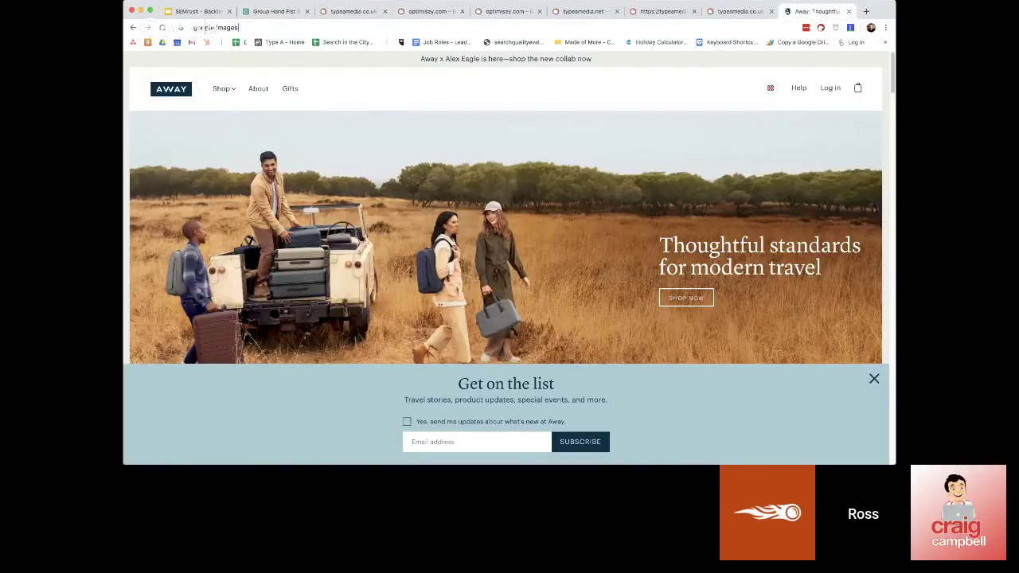
key("Return")
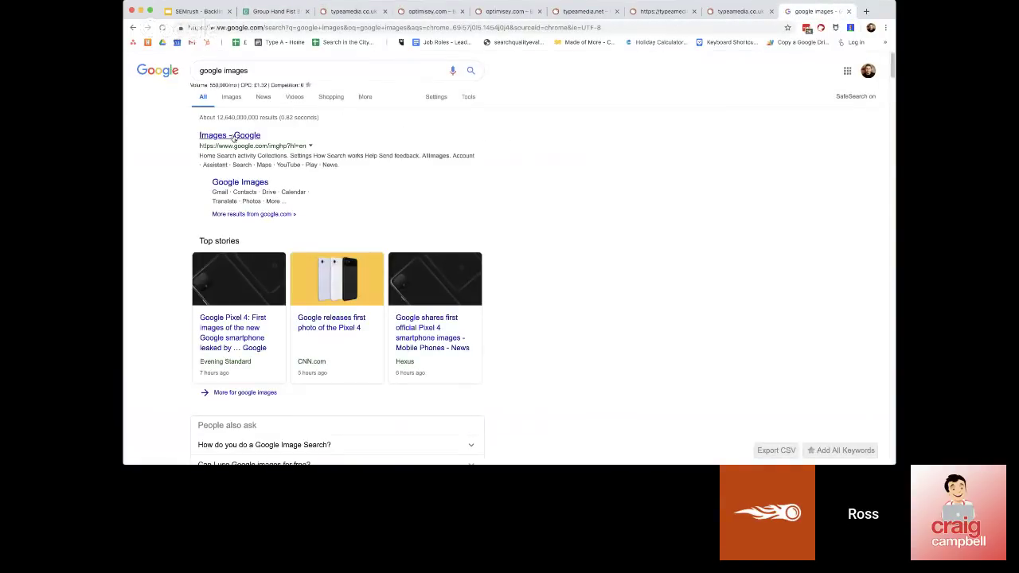
left_click(231, 135)
- Run a Google search by image on the copied Pexels photo URL, trimming everything after pexels-photo-1068523.jpeg
key("super+v")
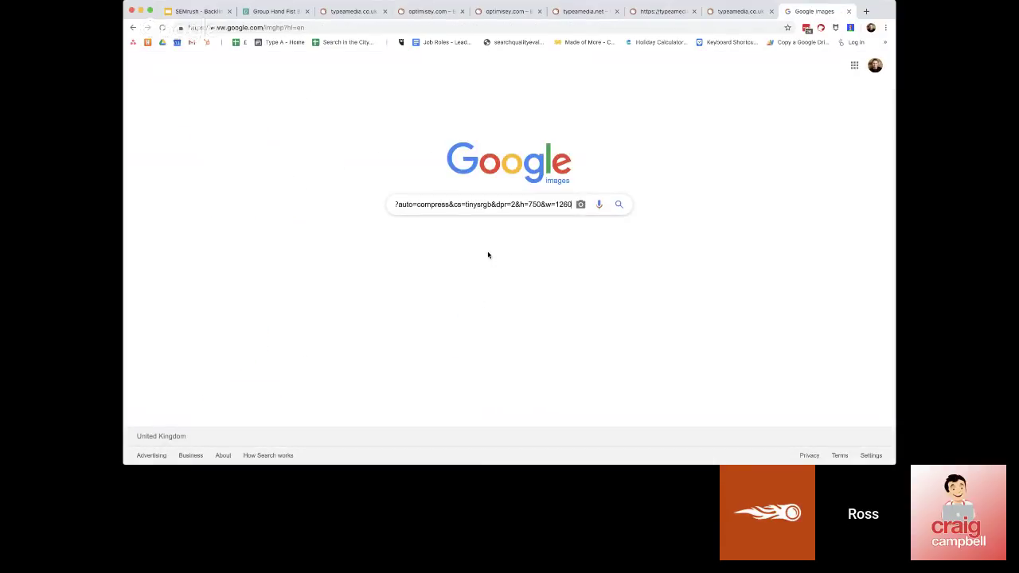
left_click(619, 204)
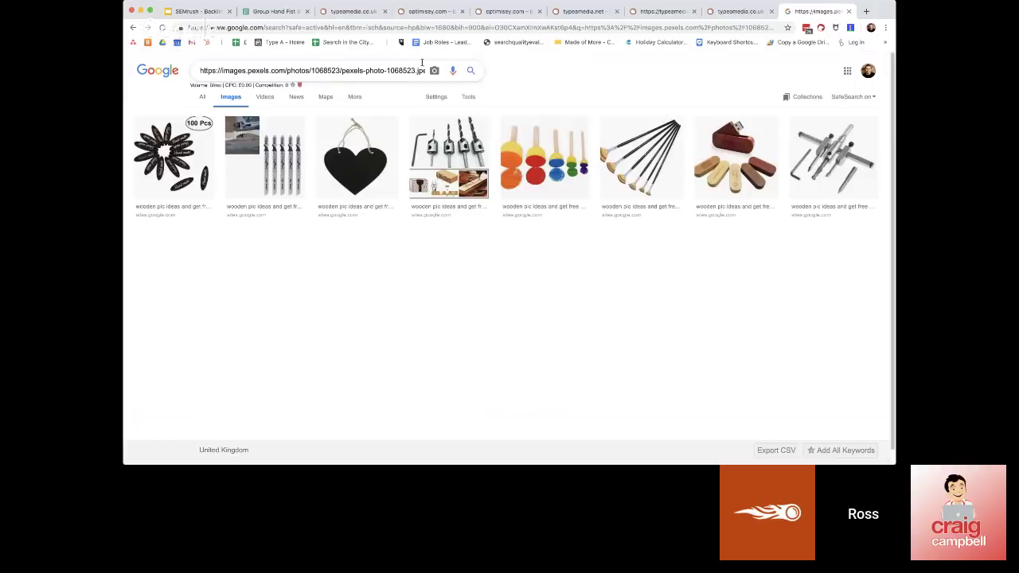
left_click(434, 70)
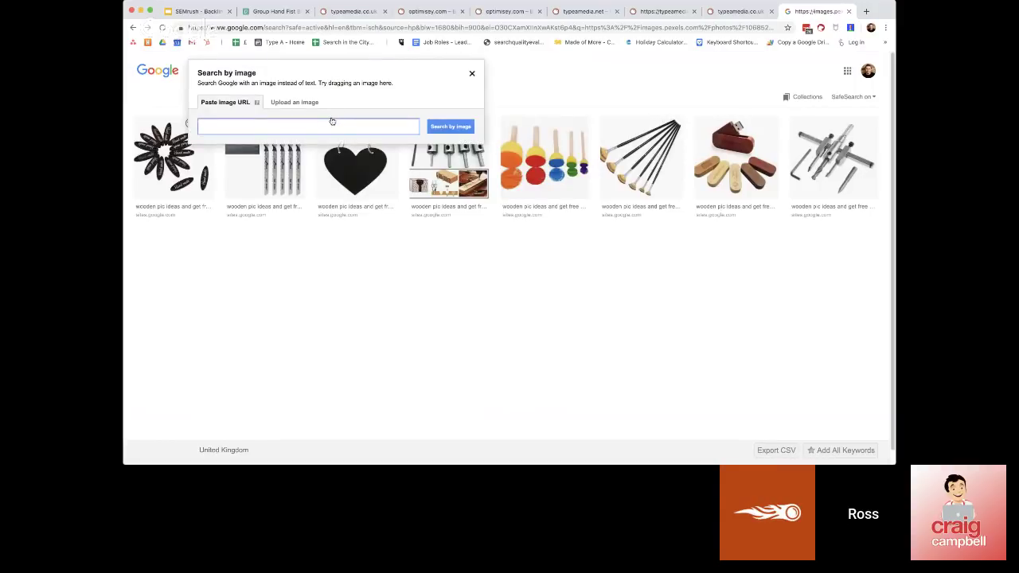
key("super+v")
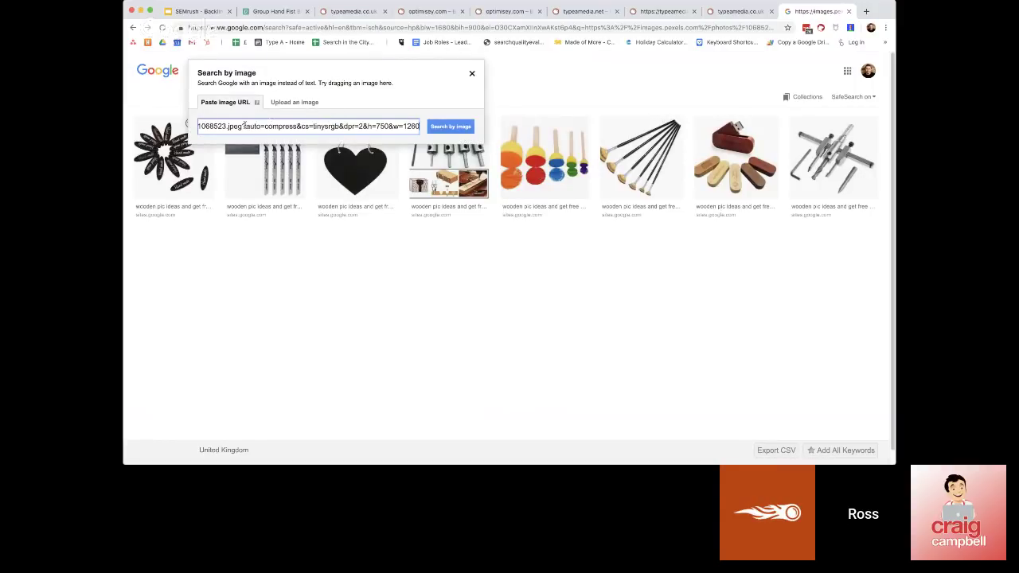
left_click_drag(243, 125, 453, 133)
key("BackSpace")
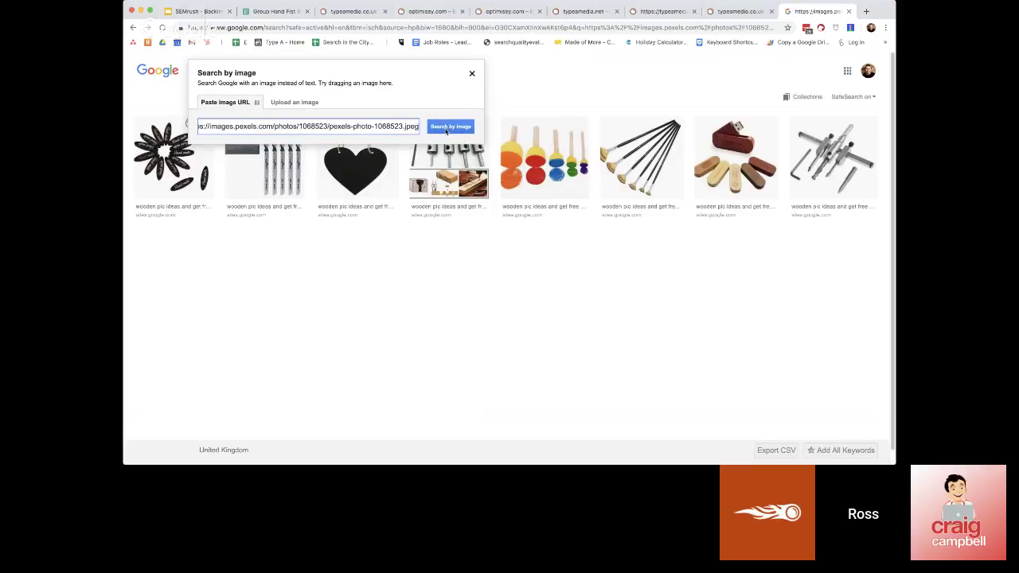
left_click(447, 131)
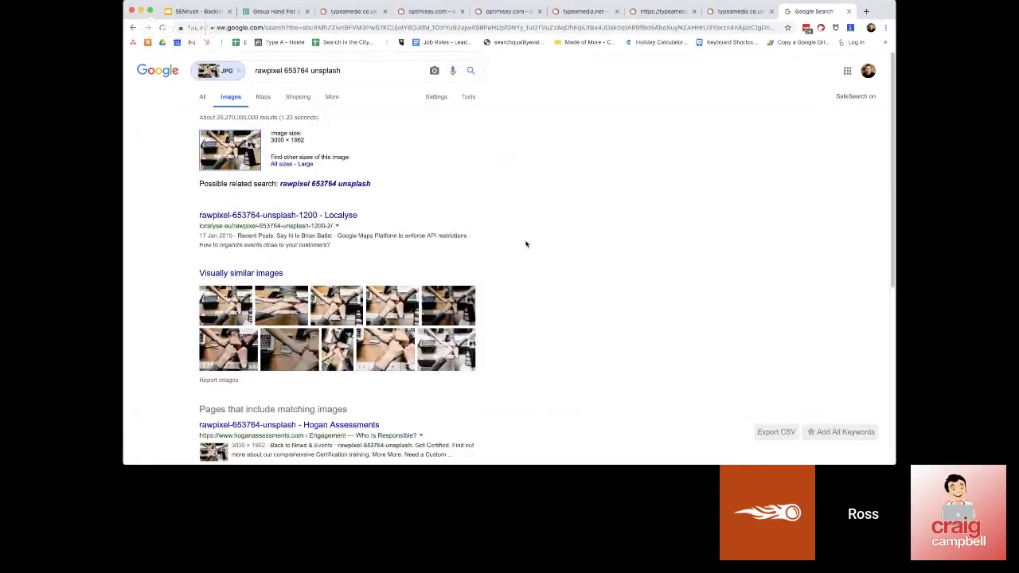
- Review the pages with matching images, inspect the San Diego Christian College page using the photo, and return to the Asset Creation slide
scroll(526, 244, "down", 1)
scroll(525, 243, "down", 5)
scroll(493, 227, "up", 5)
scroll(580, 262, "down", 4)
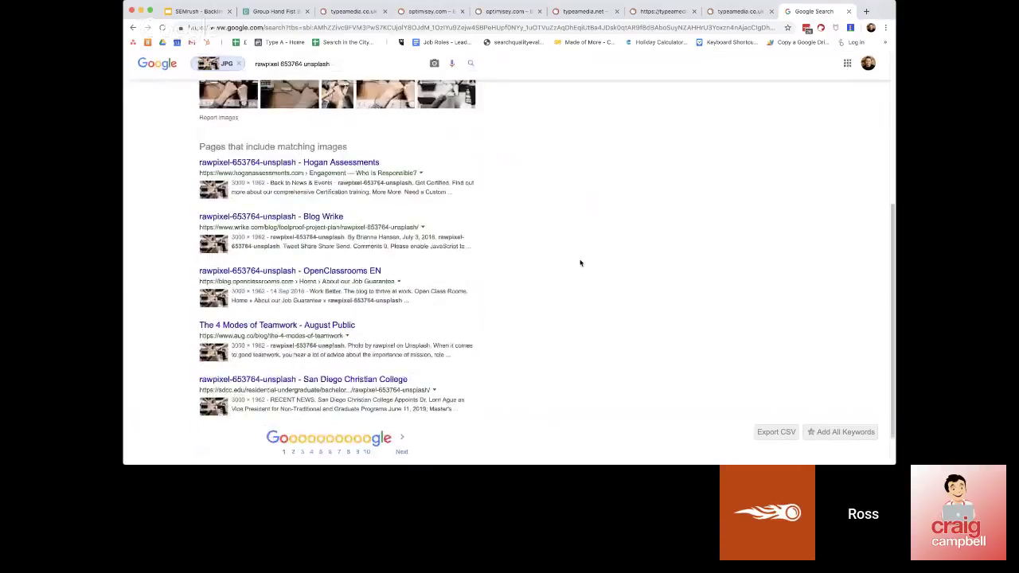
scroll(581, 263, "down", 1)
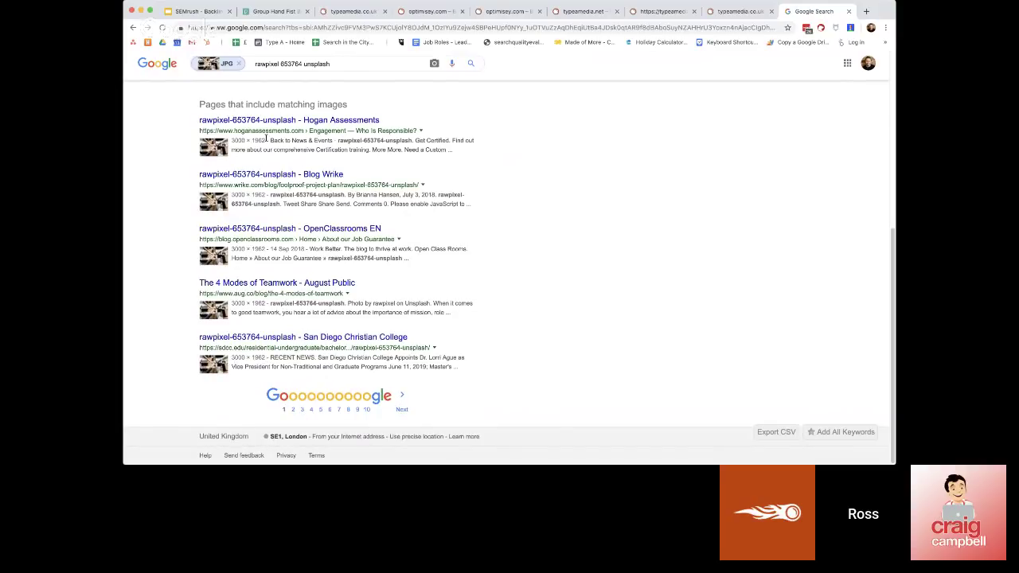
left_click(301, 341)
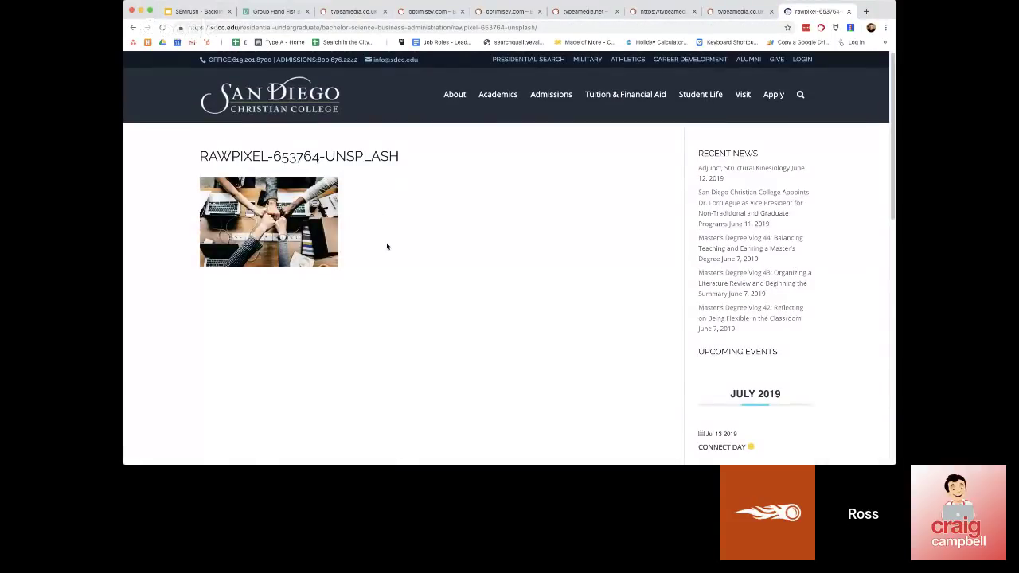
scroll(387, 247, "down", 5)
scroll(387, 251, "up", 5)
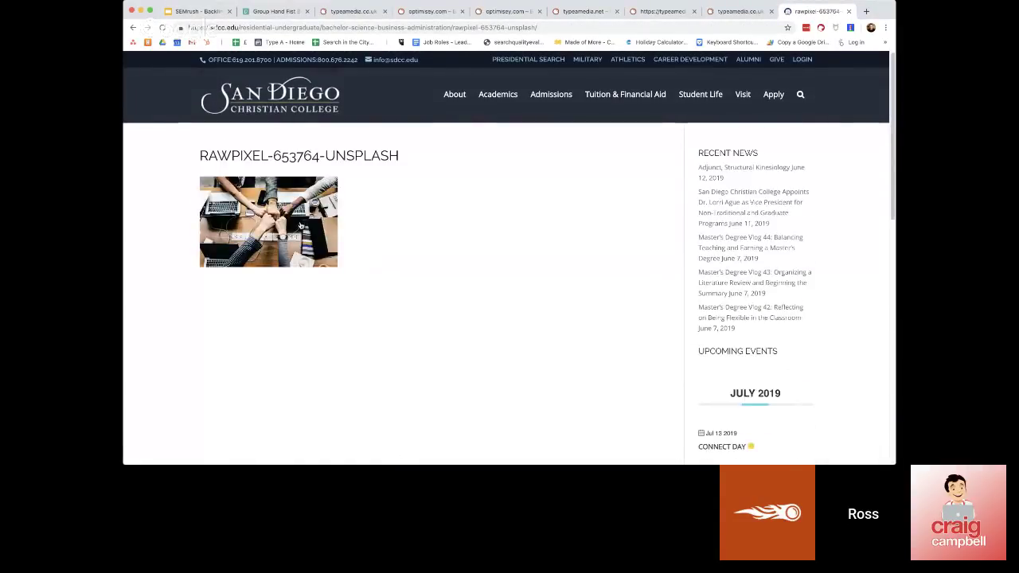
left_click(205, 12)
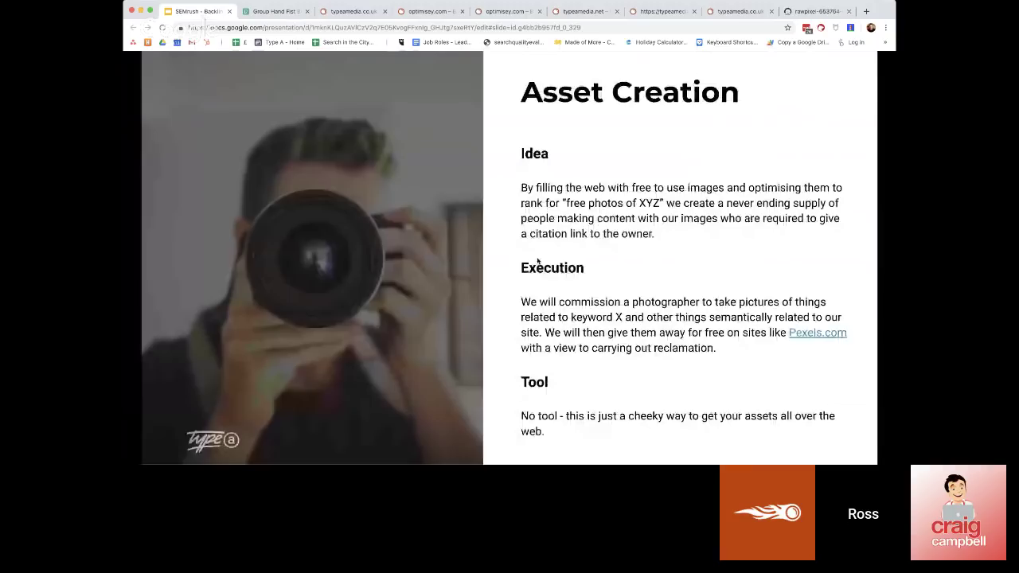